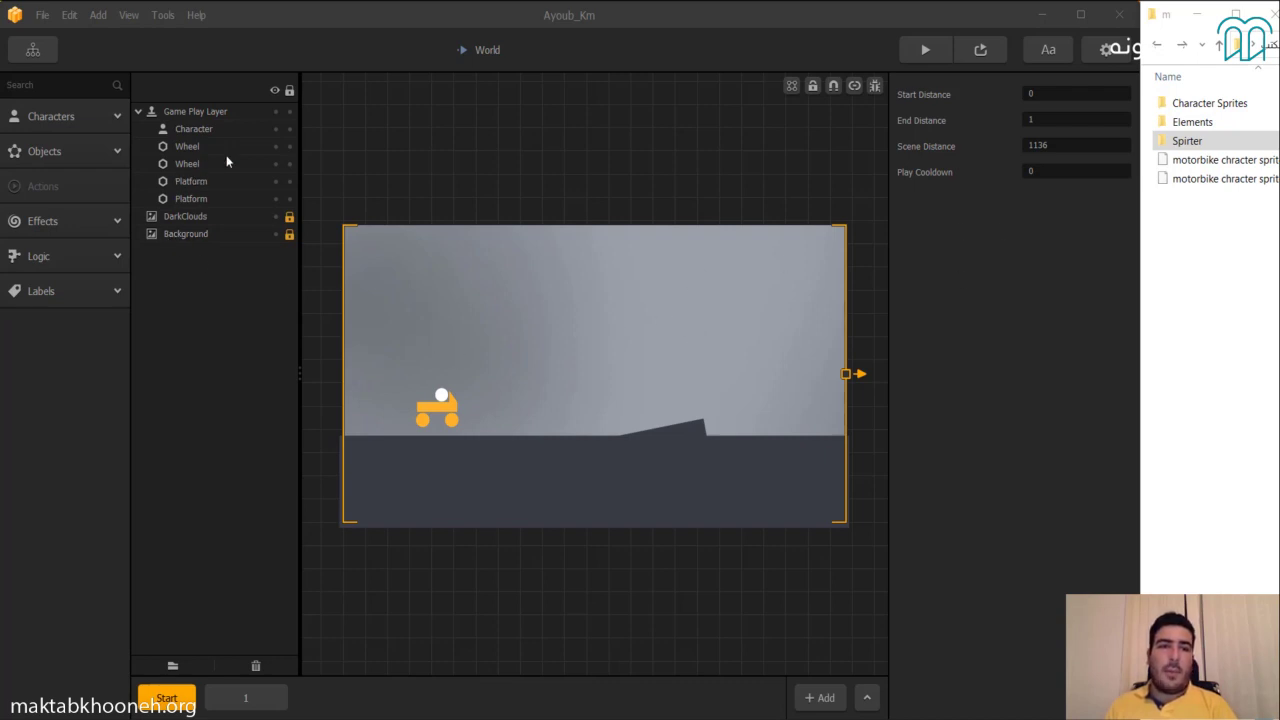
Delete the character, both wheels, both platforms and the Background layer from the scene.
{"action": "left_click", "coordinate": [200, 130]}
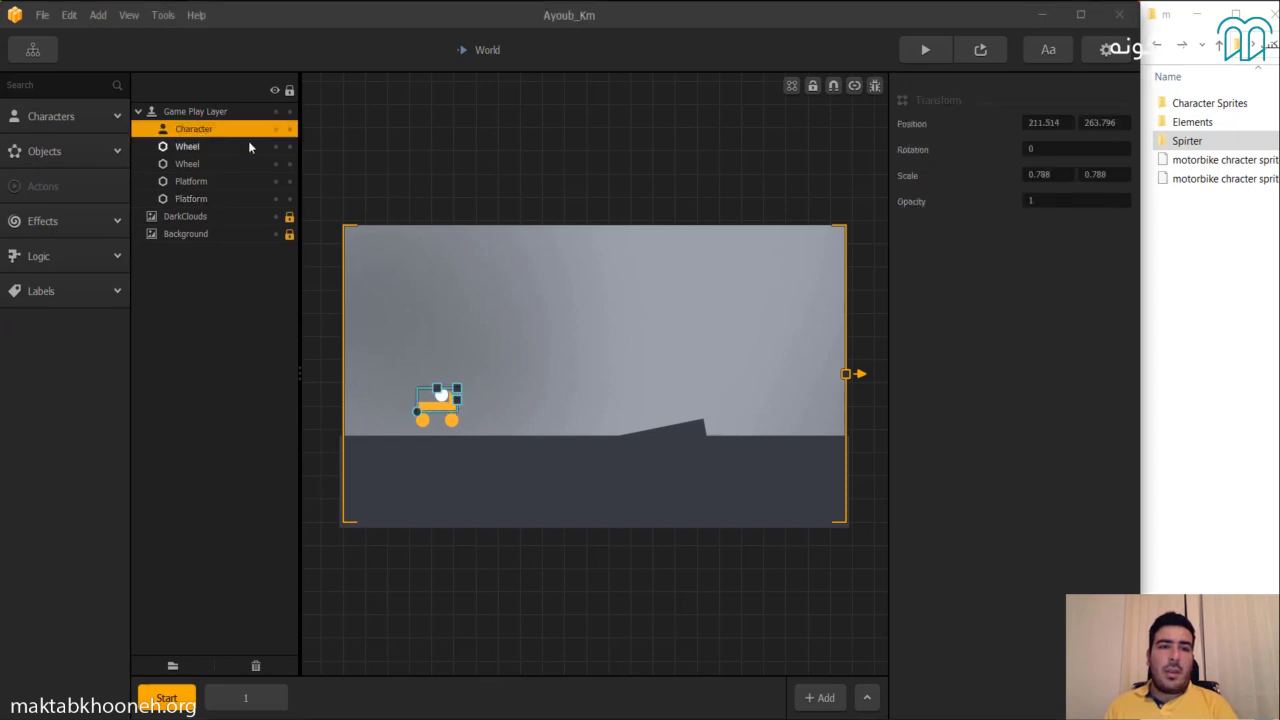
{"action": "key", "text": "Delete"}
{"action": "left_click", "coordinate": [200, 130]}
{"action": "key", "text": "Delete"}
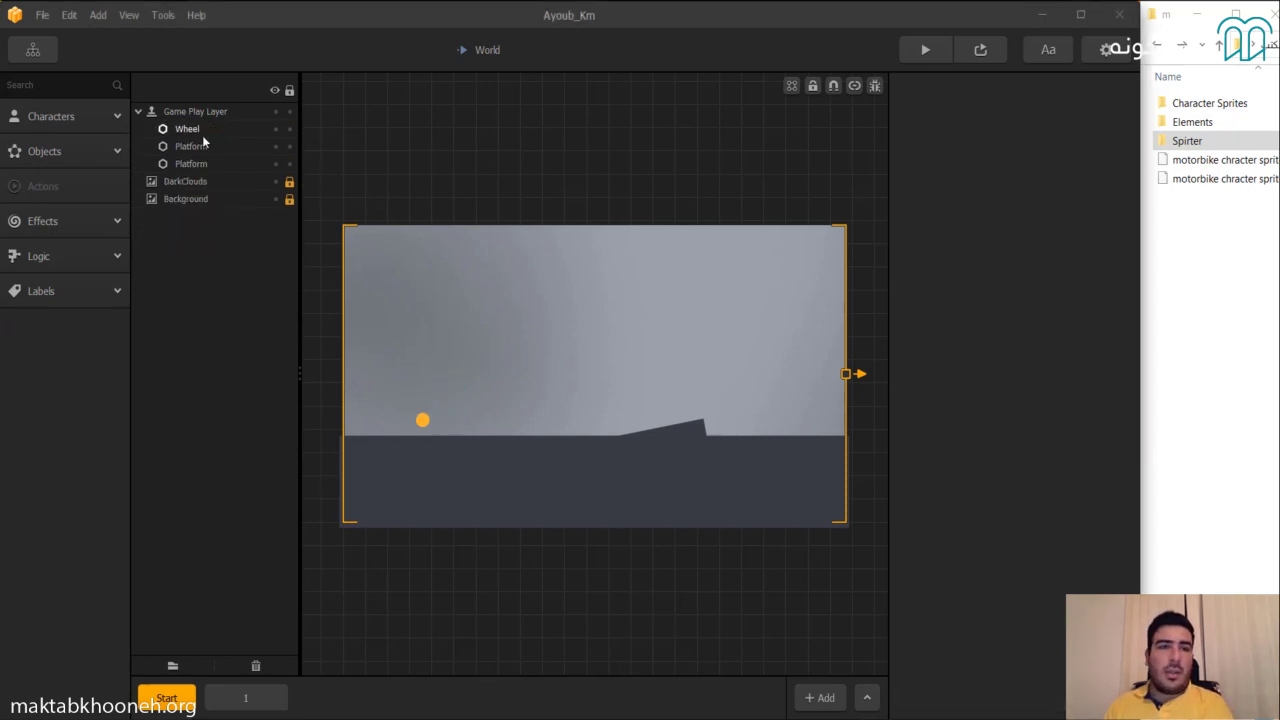
{"action": "left_click", "coordinate": [200, 130]}
{"action": "key", "text": "Delete"}
{"action": "left_click", "coordinate": [200, 130]}
{"action": "key", "text": "Delete"}
{"action": "left_click", "coordinate": [198, 131]}
{"action": "key", "text": "Delete"}
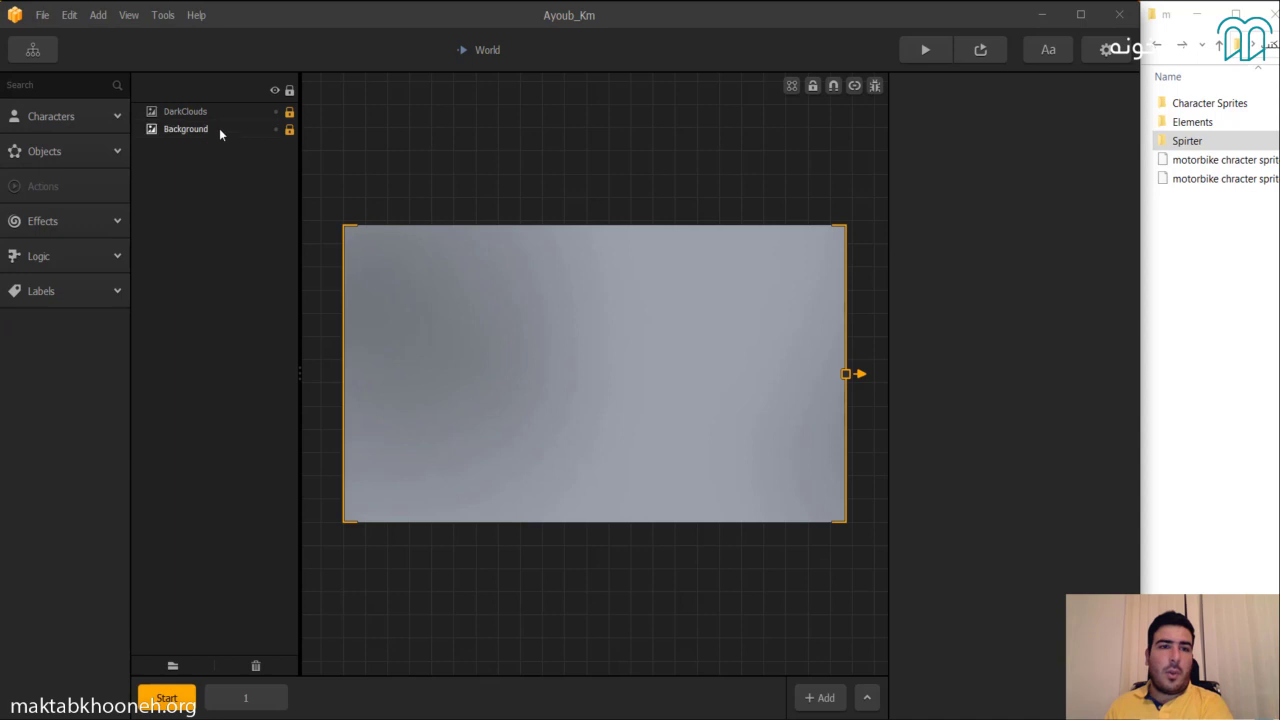
{"action": "left_click", "coordinate": [218, 129]}
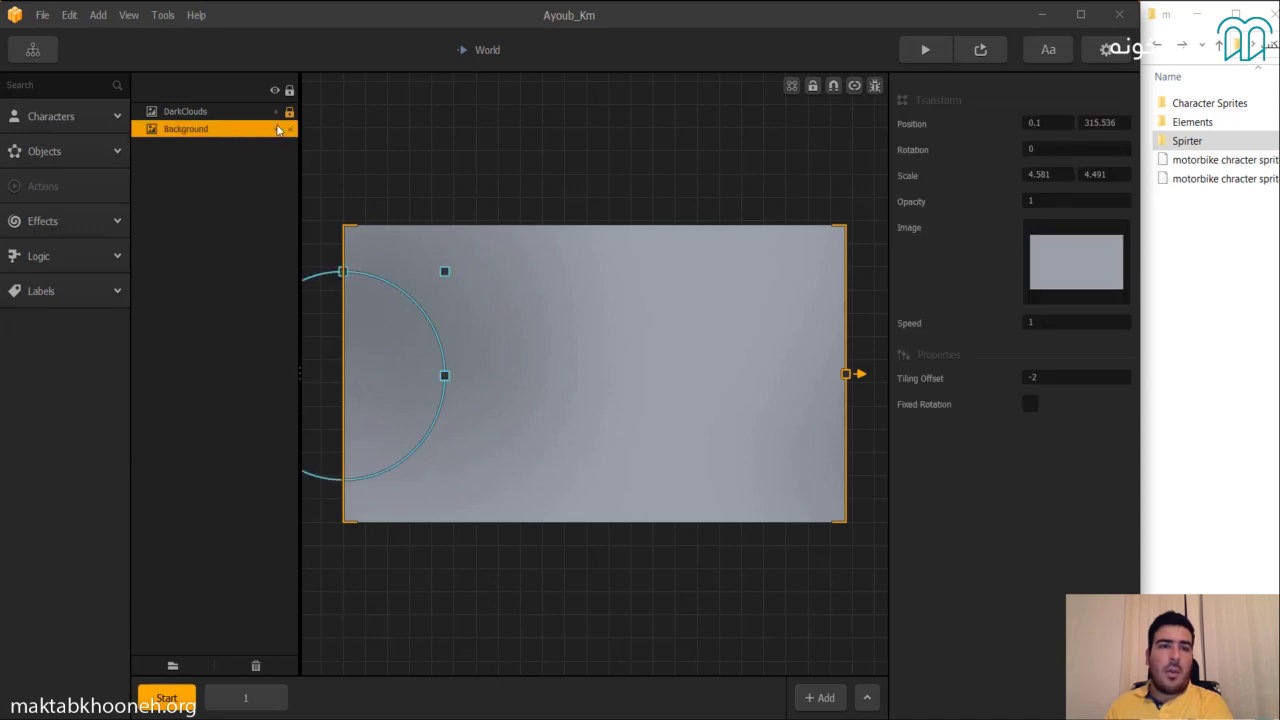
{"action": "key", "text": "Delete"}
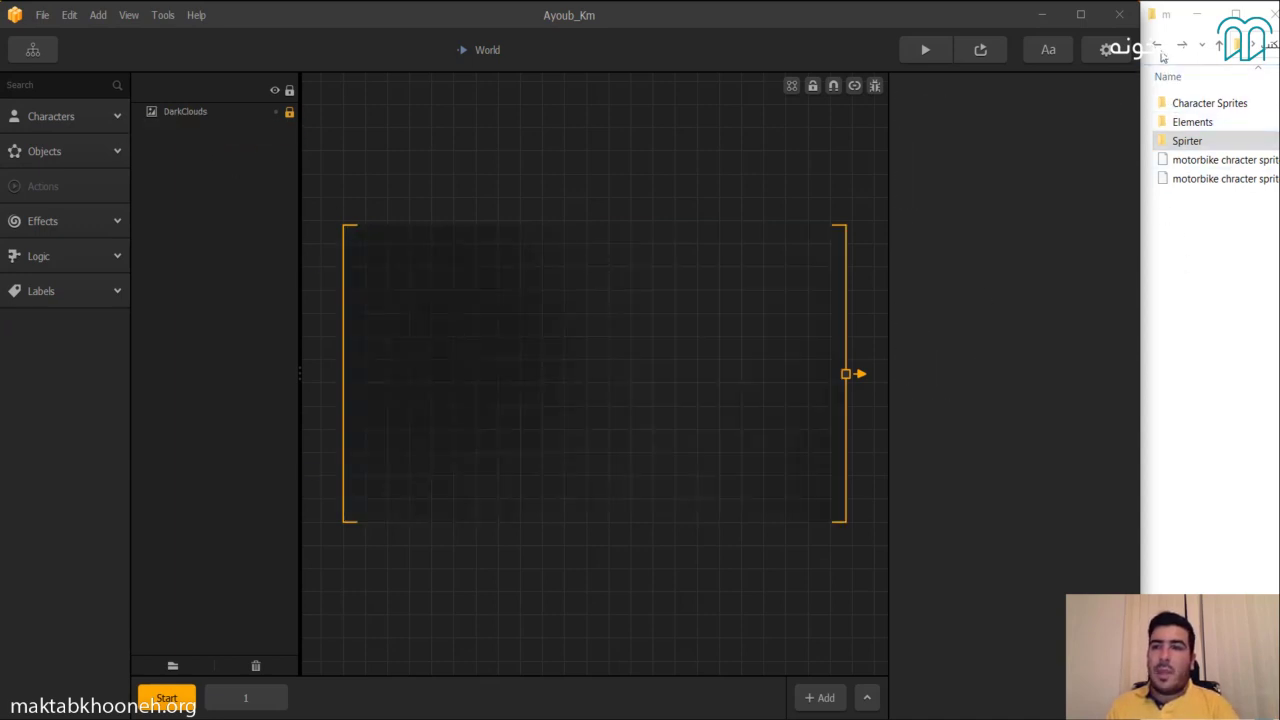
Import Background-02.png from the sprites folder into the scene as a background.
{"action": "double_click", "coordinate": [1190, 141]}
{"action": "left_click", "coordinate": [1188, 108]}
{"action": "double_click", "coordinate": [1188, 106]}
{"action": "left_click", "coordinate": [1206, 257]}
{"action": "left_click_drag", "start_coordinate": [1206, 257], "coordinate": [747, 520]}
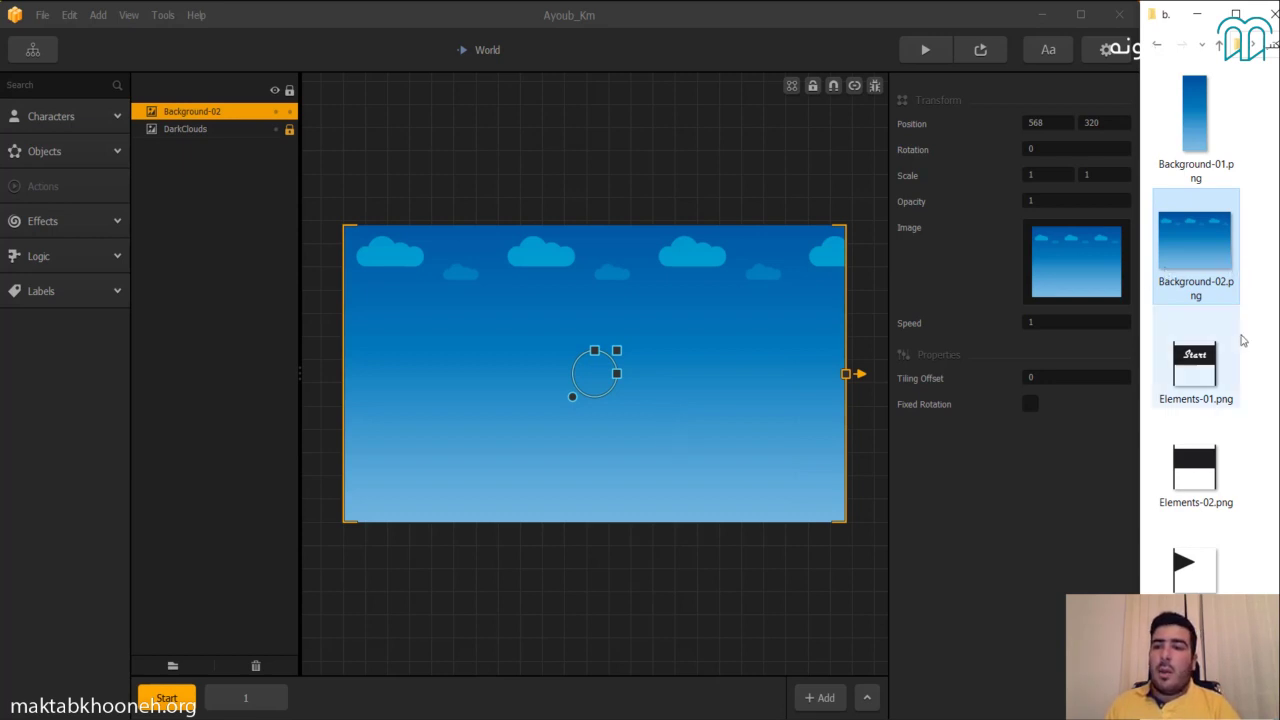
Import Track-01.png as an object and delete its instance from the scene.
{"action": "left_click", "coordinate": [1246, 363]}
{"action": "scroll", "coordinate": [1254, 385], "scroll_direction": "down", "scroll_amount": 5}
{"action": "left_click_drag", "start_coordinate": [1242, 366], "coordinate": [722, 248]}
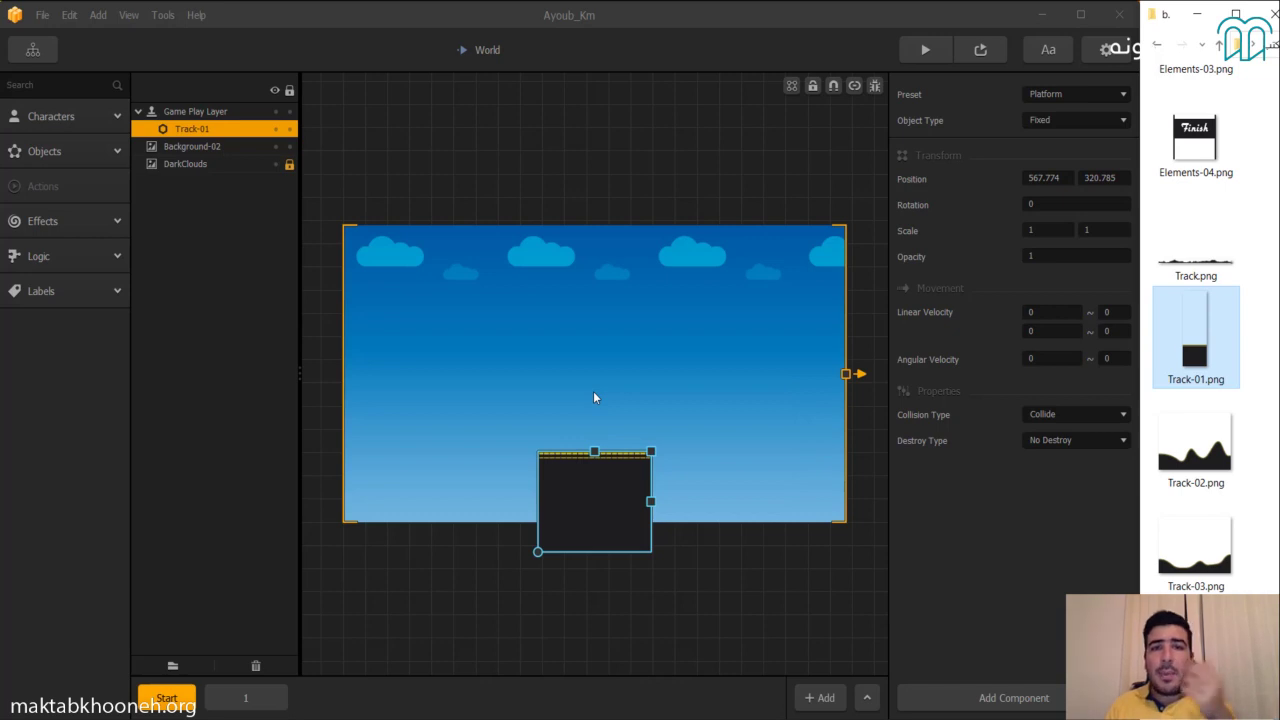
{"action": "left_click_drag", "start_coordinate": [625, 514], "coordinate": [569, 440]}
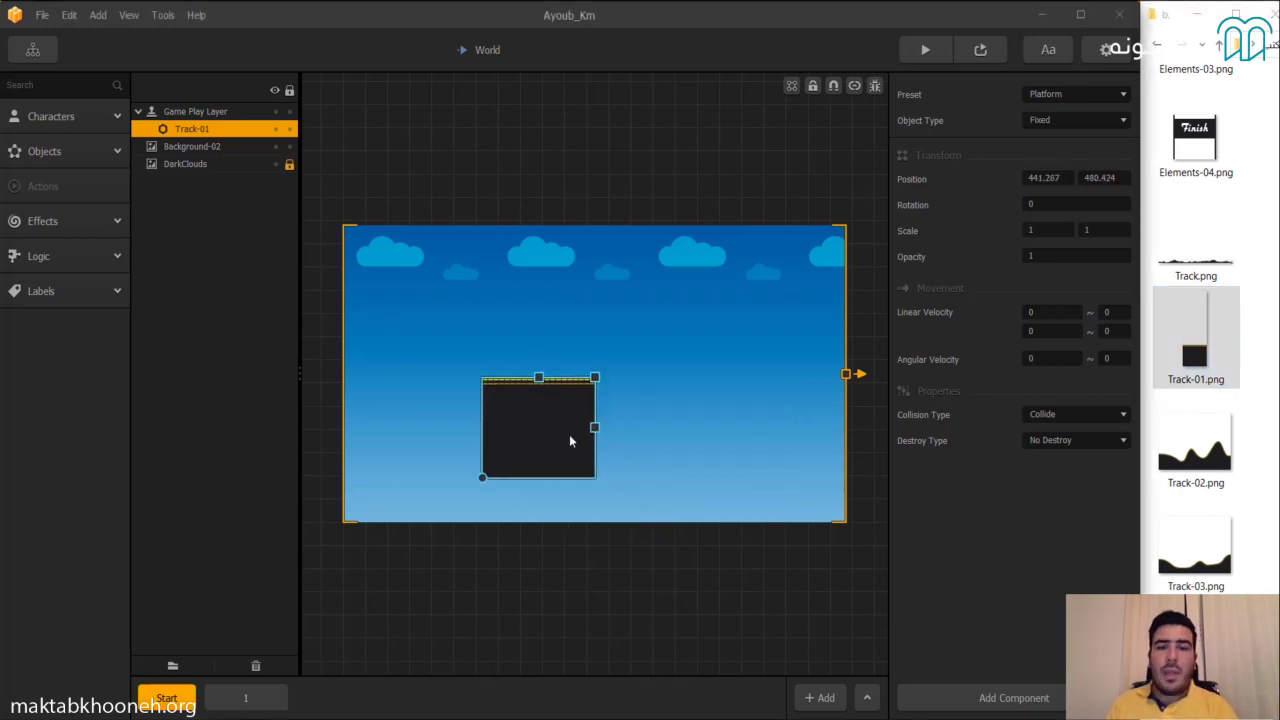
{"action": "key", "text": "Delete"}
Delete the Platform, Enemy and Wheel assets from the project's objects.
{"action": "left_click", "coordinate": [60, 151]}
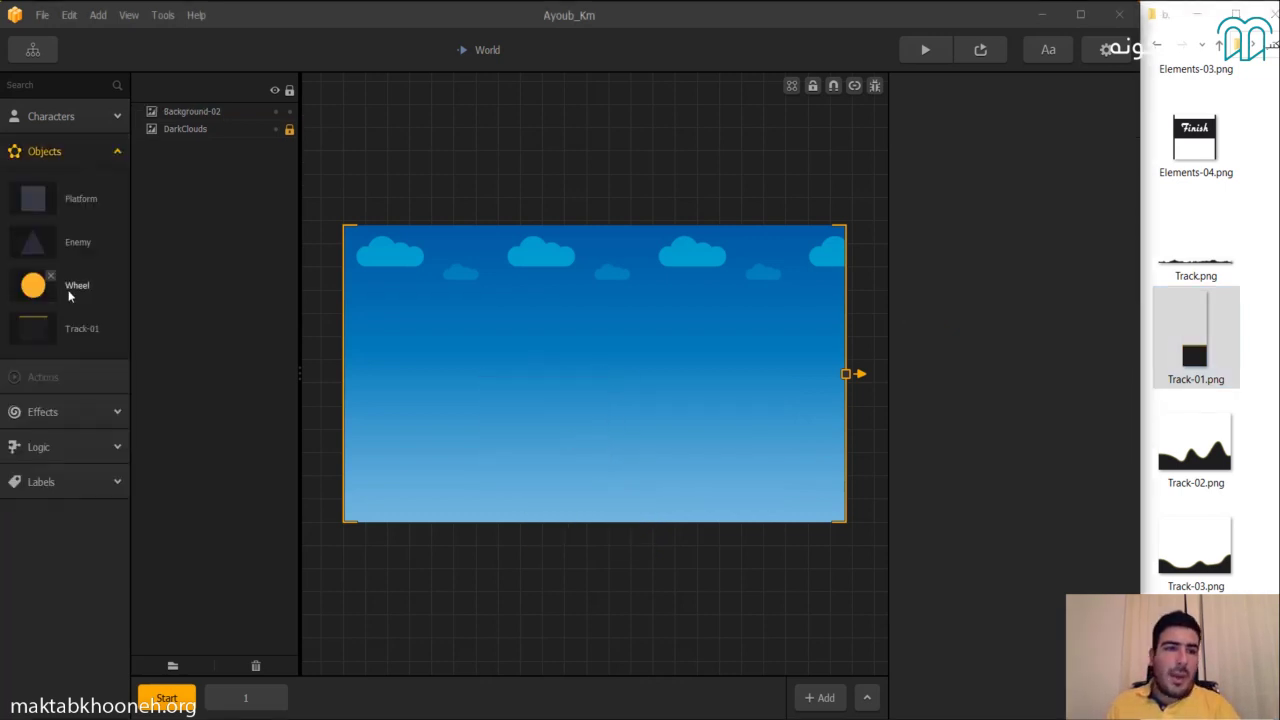
{"action": "left_click", "coordinate": [51, 192]}
{"action": "left_click", "coordinate": [522, 376]}
{"action": "left_click", "coordinate": [51, 192]}
{"action": "left_click", "coordinate": [527, 375]}
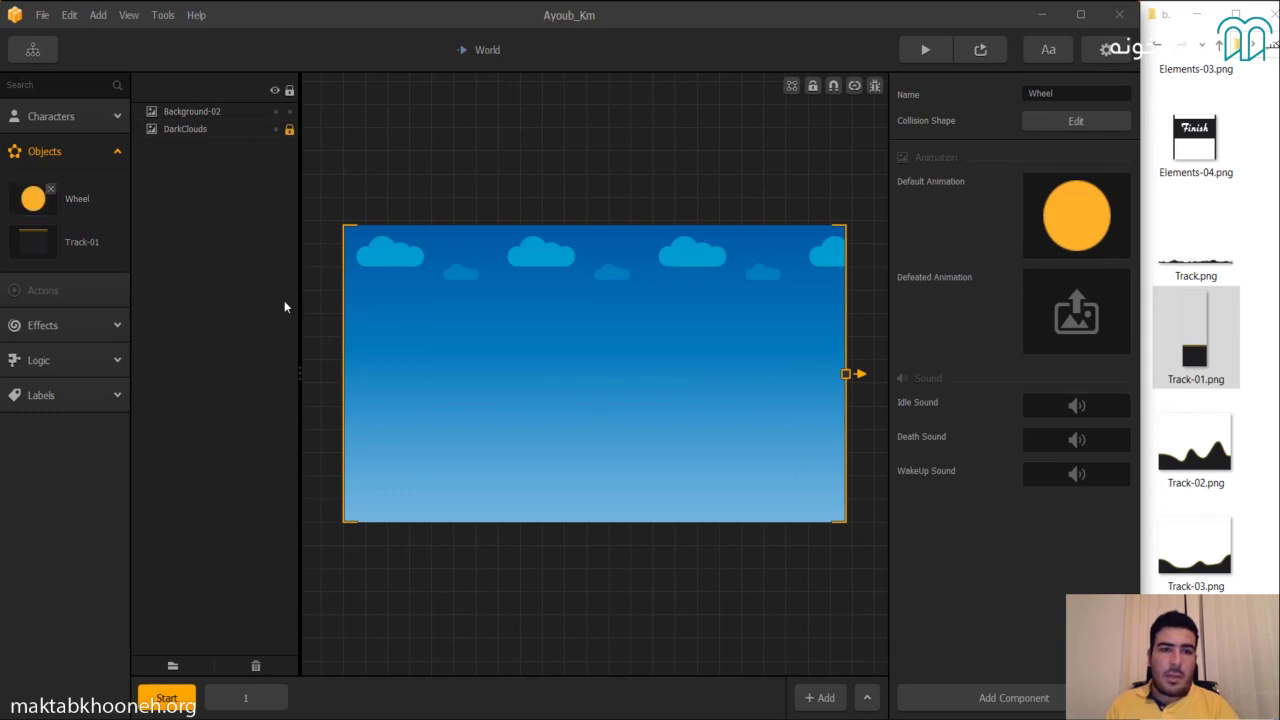
{"action": "left_click", "coordinate": [51, 190]}
{"action": "left_click", "coordinate": [524, 376]}
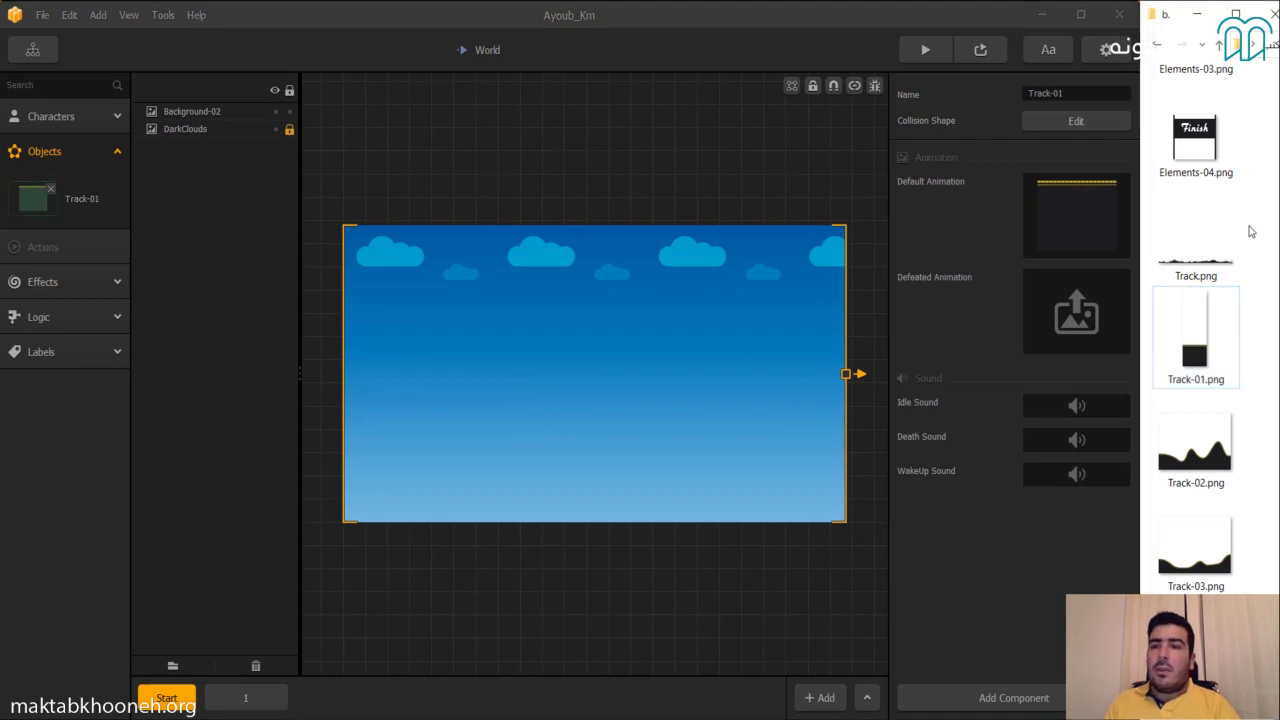
Import Elements-01.png, Elements-03.png and Elements-04.png as objects.
{"action": "scroll", "coordinate": [1250, 260], "scroll_direction": "up", "scroll_amount": 5}
{"action": "left_click_drag", "start_coordinate": [1225, 345], "coordinate": [737, 268]}
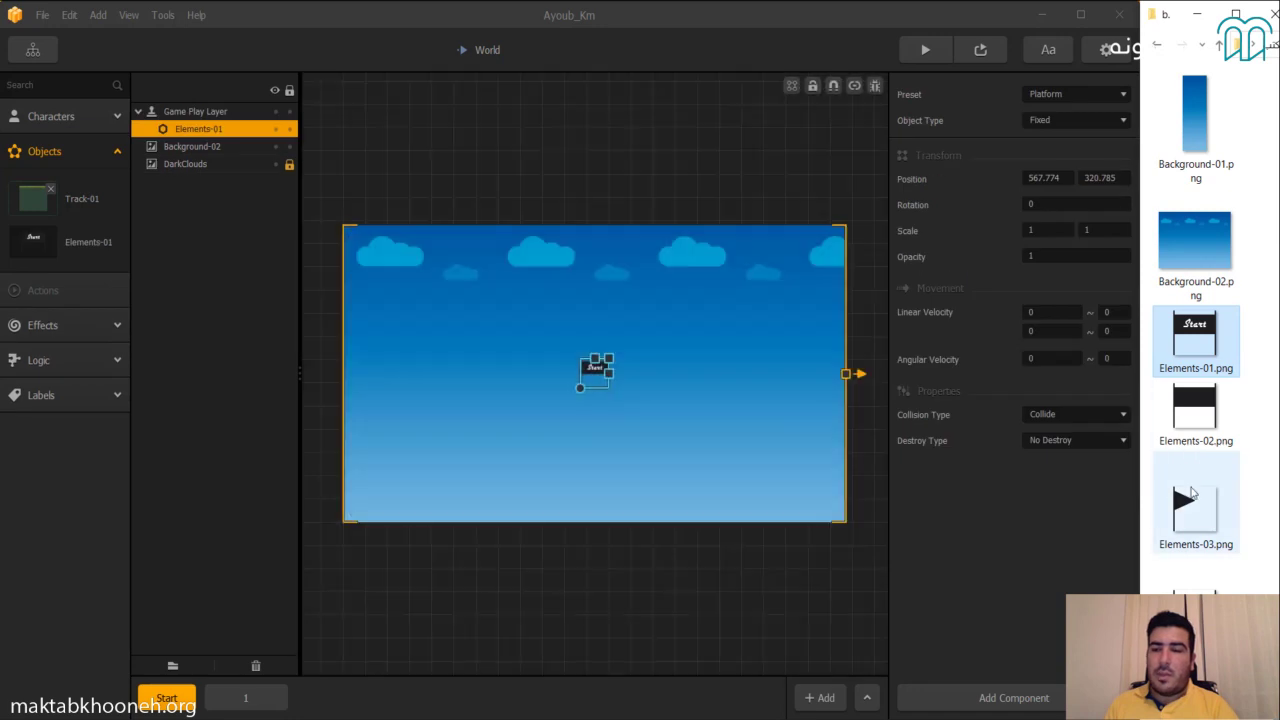
{"action": "left_click_drag", "start_coordinate": [1195, 505], "coordinate": [722, 243]}
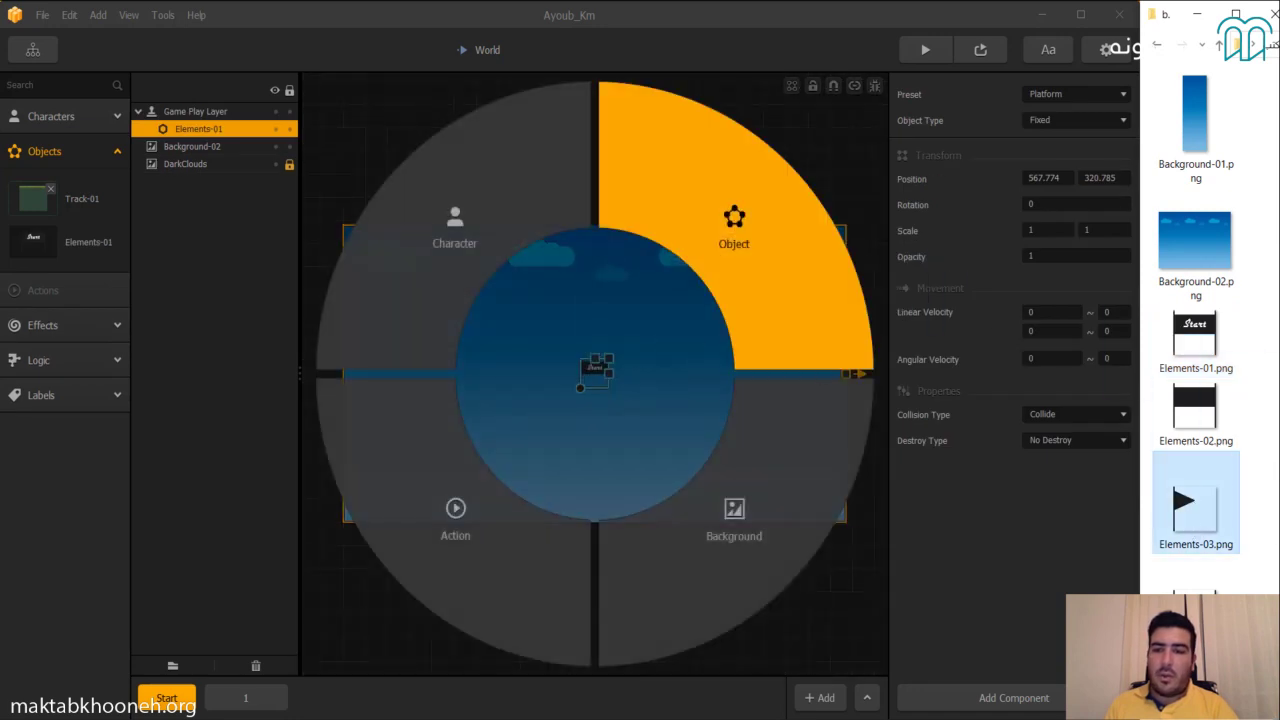
{"action": "left_click_drag", "start_coordinate": [1196, 575], "coordinate": [632, 445]}
{"action": "scroll", "coordinate": [590, 386], "scroll_direction": "up", "scroll_amount": 3}
{"action": "scroll", "coordinate": [605, 383], "scroll_direction": "up", "scroll_amount": 3}
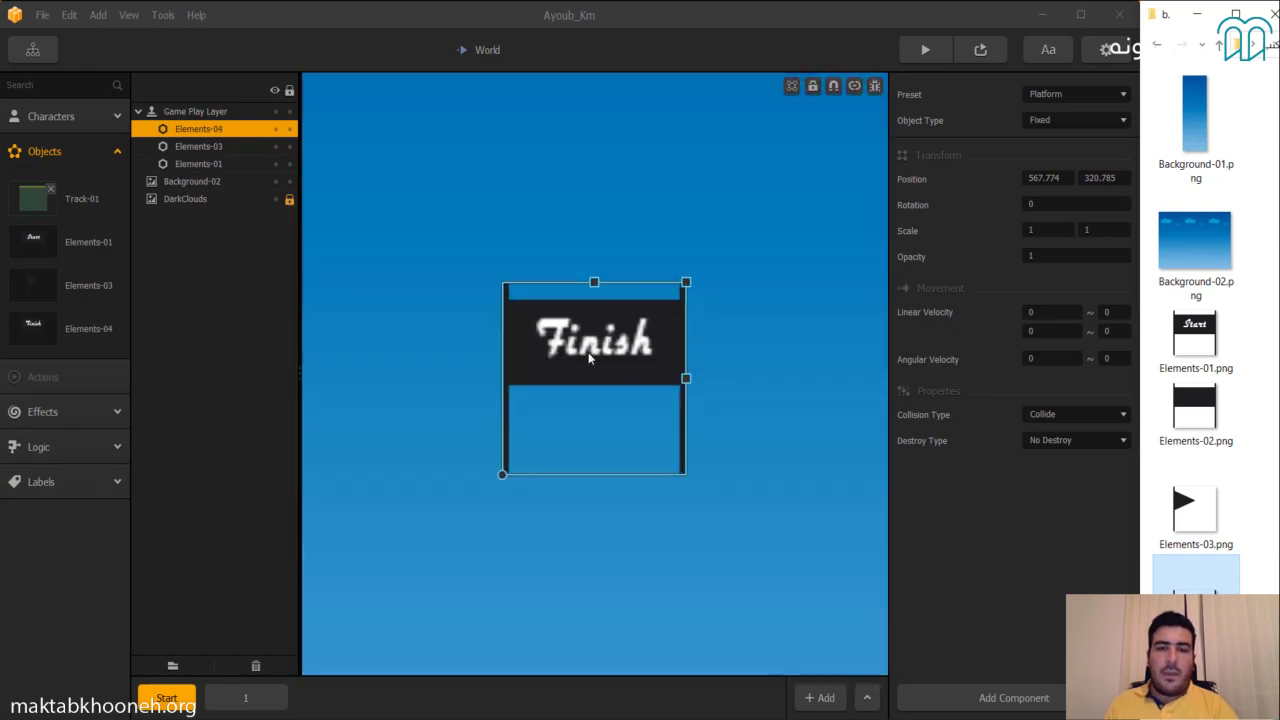
Delete the Elements-04, Elements-01 and Elements-03 instances from the scene, keeping their object assets.
{"action": "key", "text": "Delete"}
{"action": "key", "text": "Delete"}
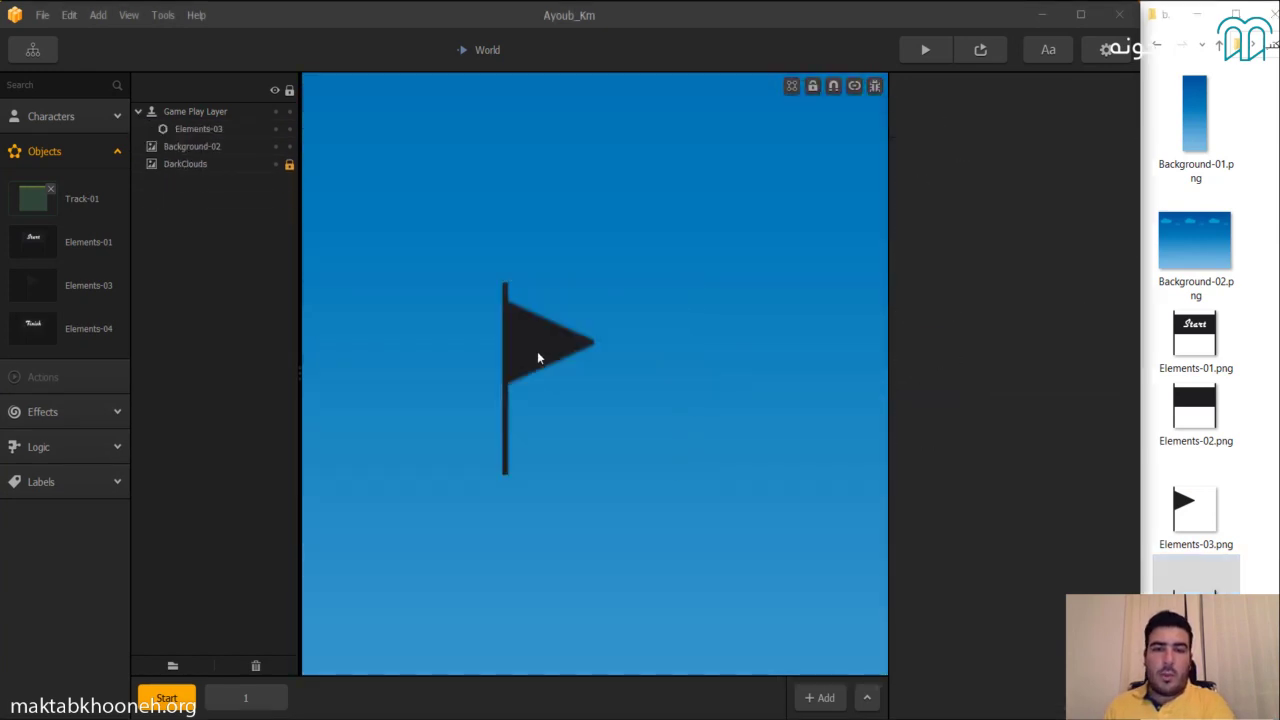
{"action": "key", "text": "Delete"}
{"action": "scroll", "coordinate": [588, 410], "scroll_direction": "down", "scroll_amount": 3}
{"action": "scroll", "coordinate": [588, 411], "scroll_direction": "down", "scroll_amount": 3}
{"action": "scroll", "coordinate": [540, 432], "scroll_direction": "up", "scroll_amount": 1}
{"action": "scroll", "coordinate": [468, 410], "scroll_direction": "up", "scroll_amount": 1}
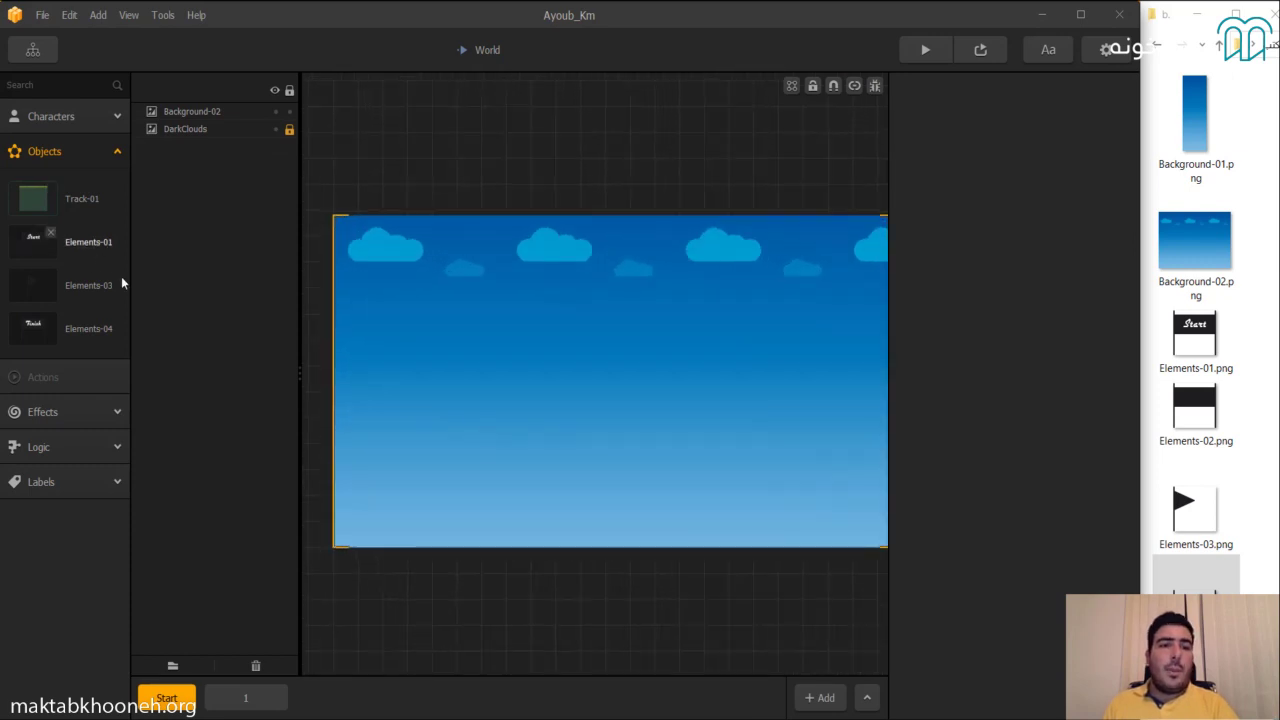
{"action": "left_click", "coordinate": [82, 118]}
{"action": "left_click", "coordinate": [92, 122]}
{"action": "left_click", "coordinate": [88, 120]}
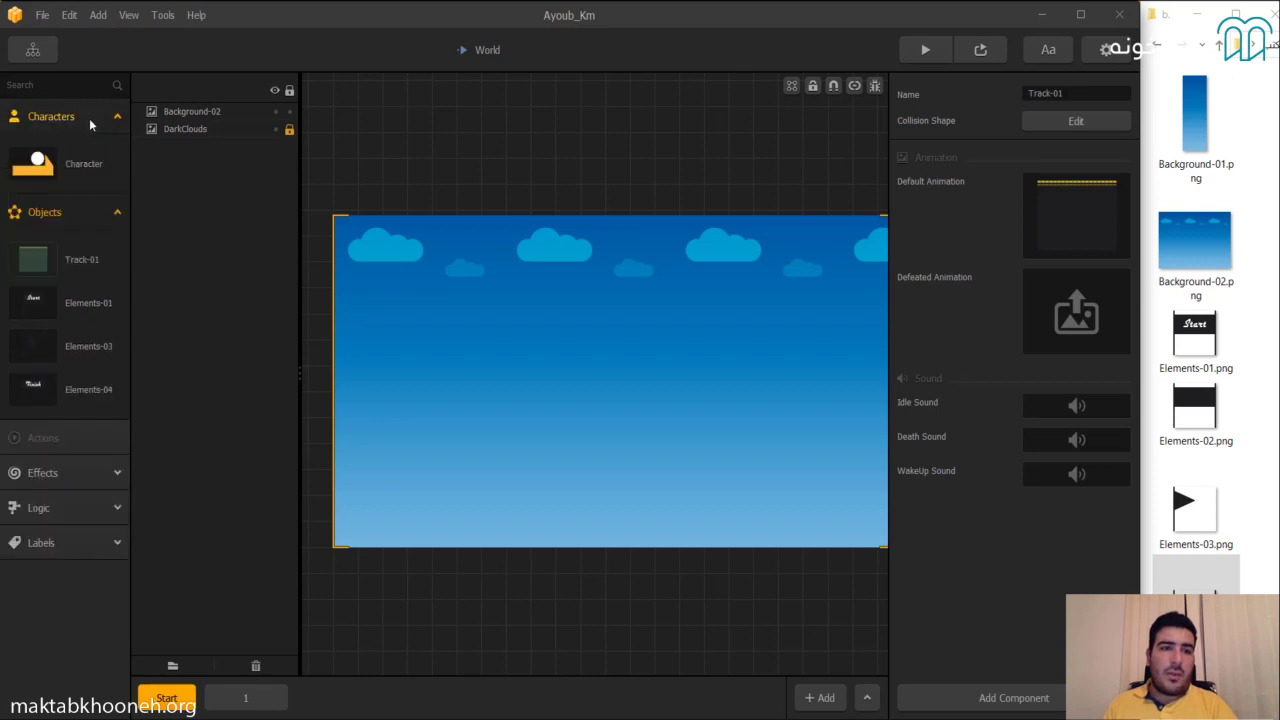
{"action": "left_click", "coordinate": [82, 122]}
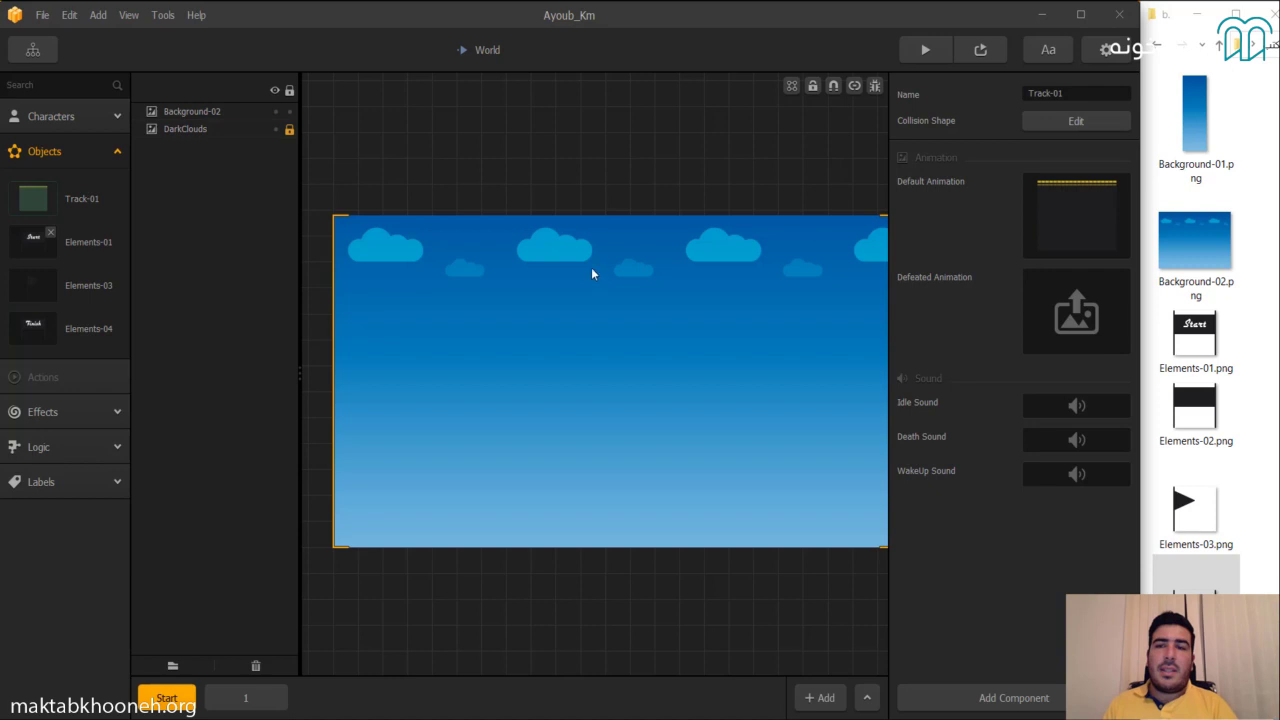
Maximize the editor window and raise the upper-right corner of the Track-01 object's collision polygon.
{"action": "left_click", "coordinate": [1080, 14]}
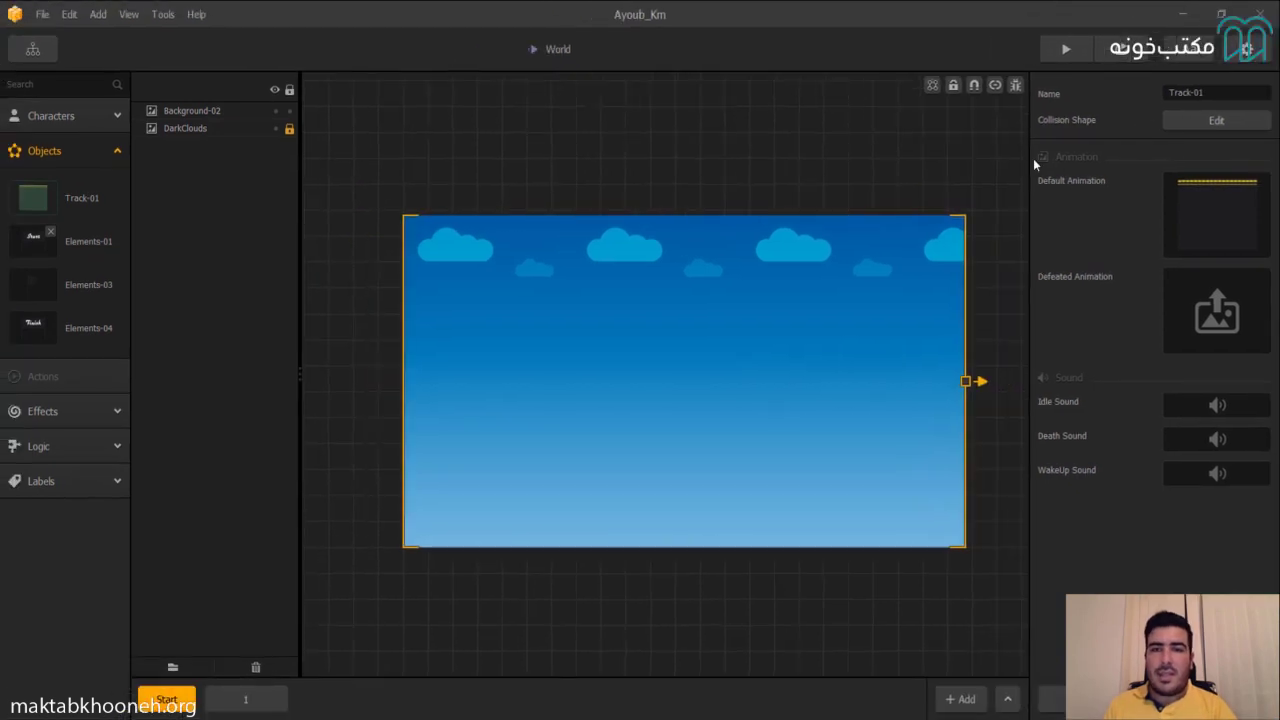
{"action": "left_click", "coordinate": [1215, 94]}
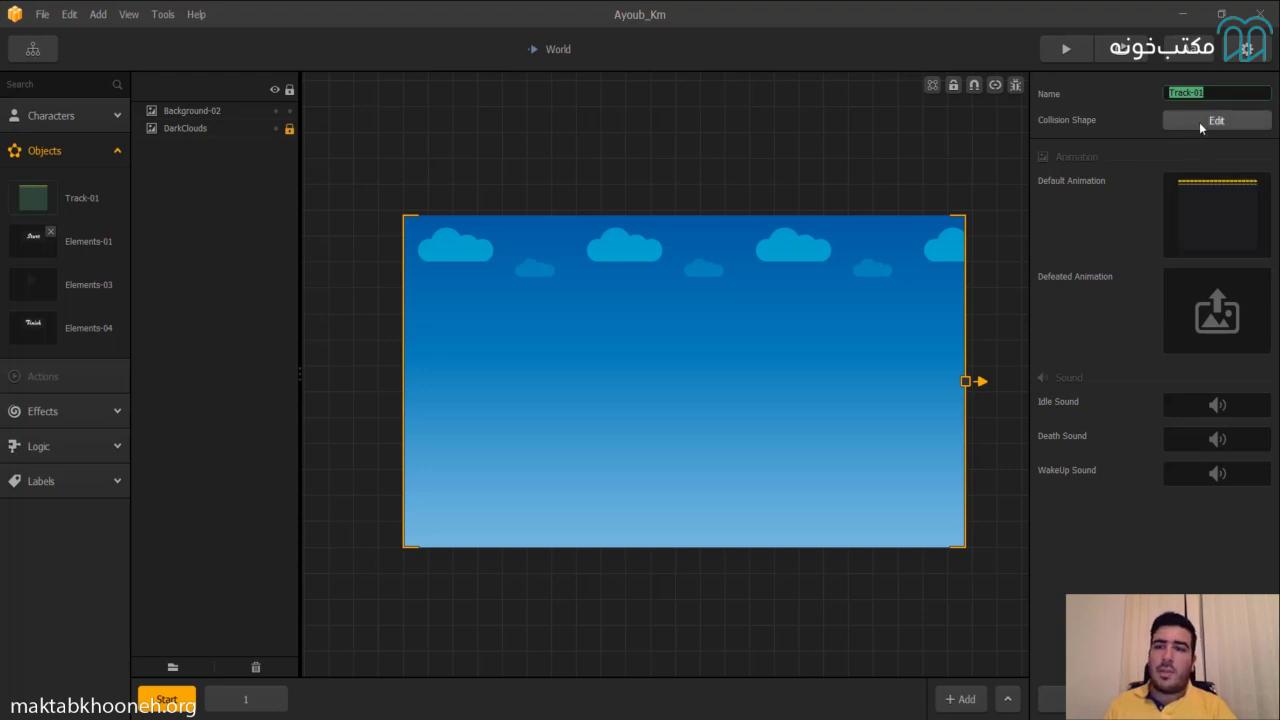
{"action": "left_click", "coordinate": [1145, 108]}
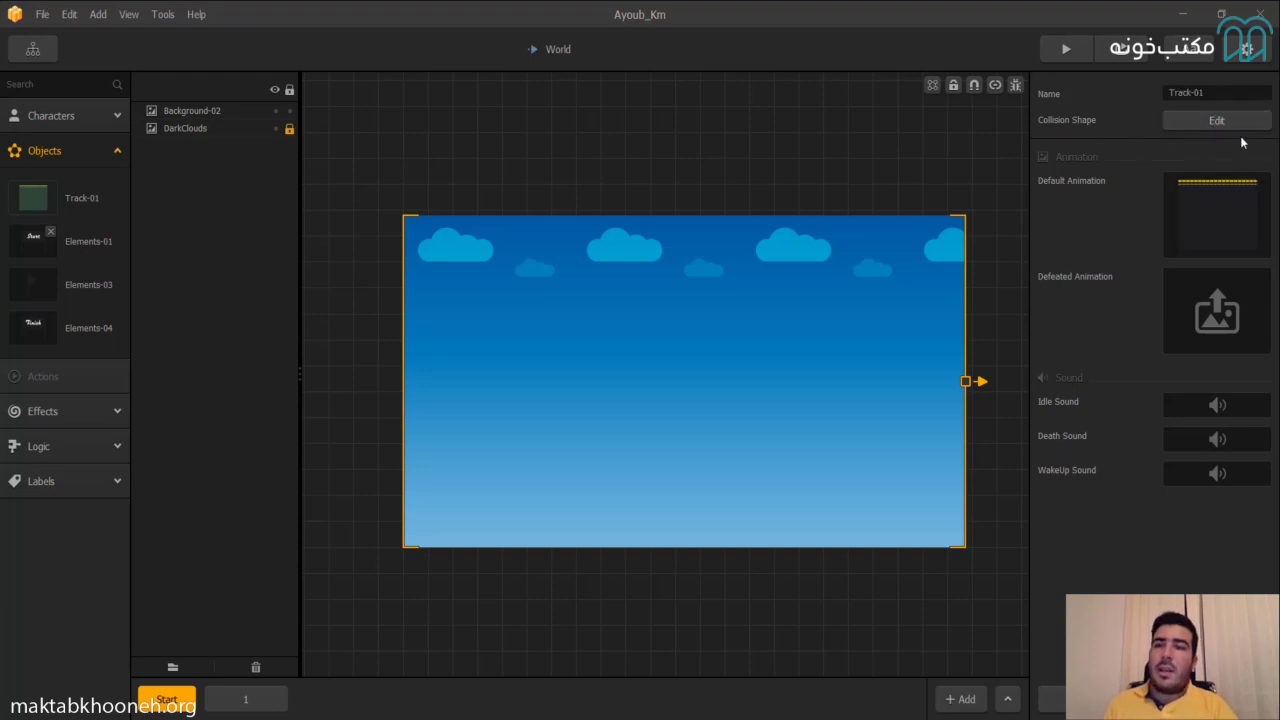
{"action": "left_click", "coordinate": [1172, 118]}
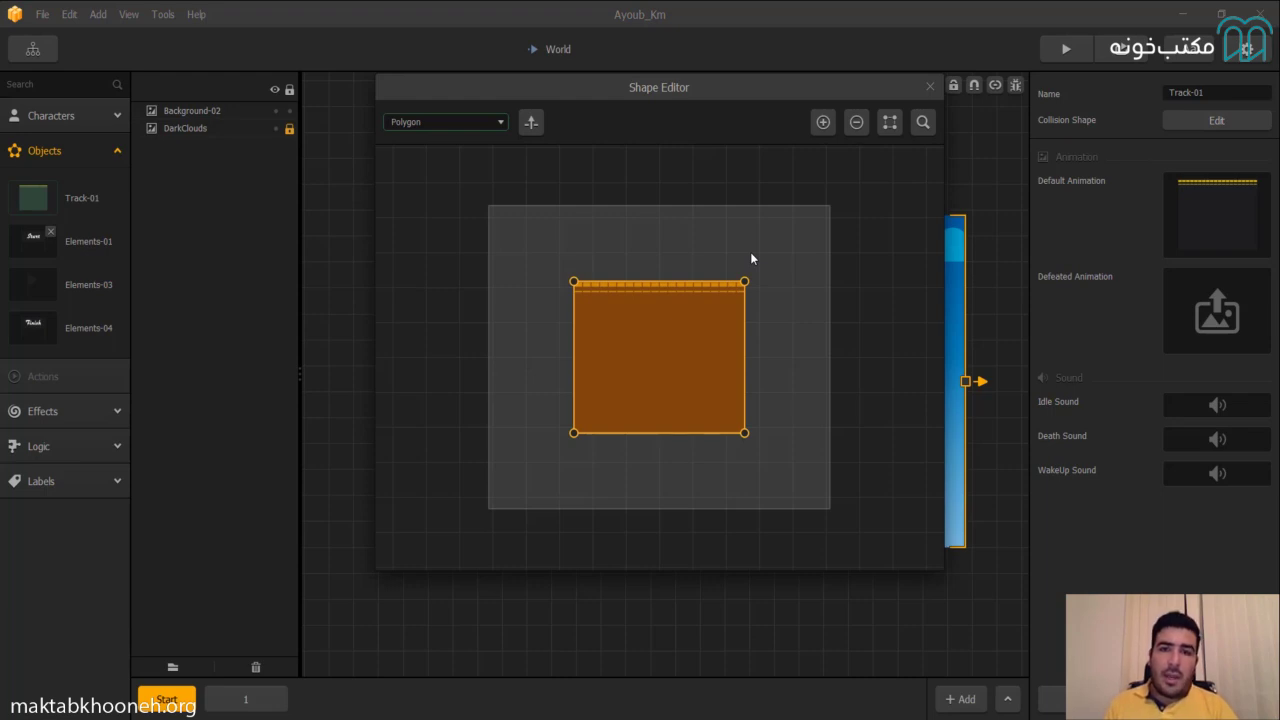
{"action": "scroll", "coordinate": [594, 334], "scroll_direction": "up", "scroll_amount": 4}
{"action": "scroll", "coordinate": [859, 282], "scroll_direction": "down", "scroll_amount": 2}
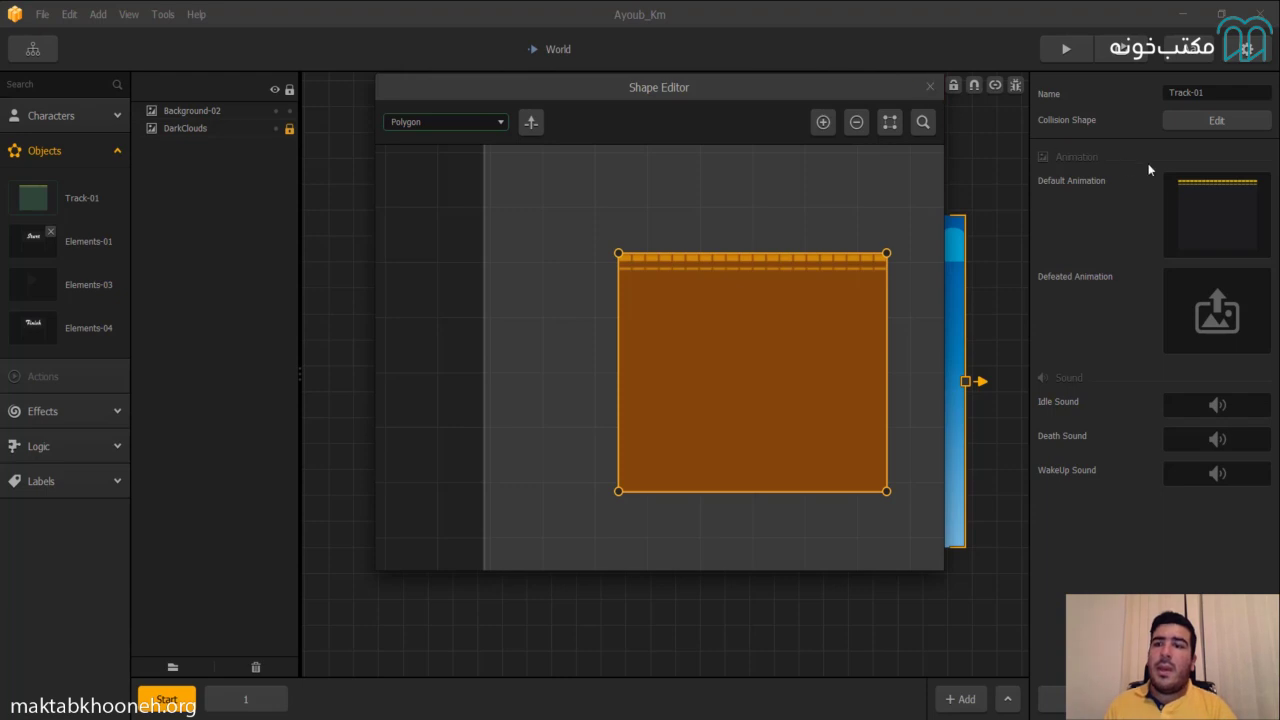
{"action": "left_click_drag", "start_coordinate": [887, 254], "coordinate": [888, 202]}
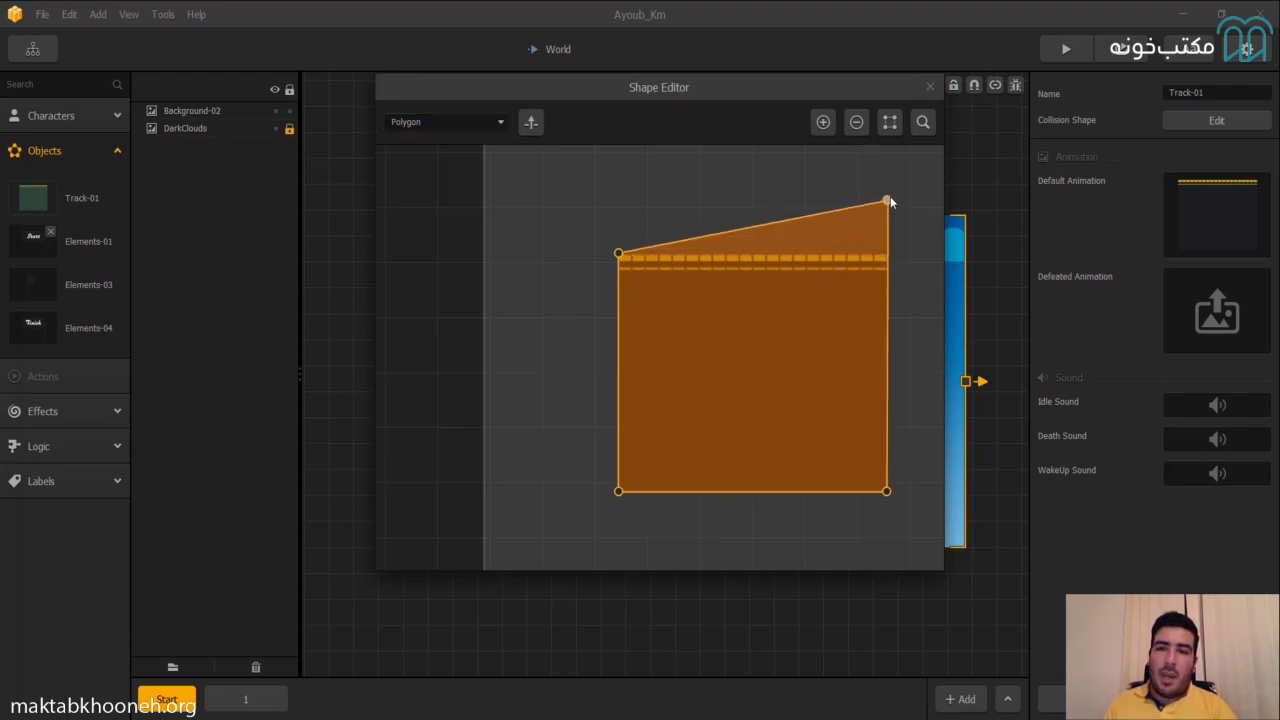
{"action": "left_click", "coordinate": [929, 90]}
Place a Track-01 object at the scene's lower-left corner, at about position 126, 272.
{"action": "left_click_drag", "start_coordinate": [112, 197], "coordinate": [605, 455]}
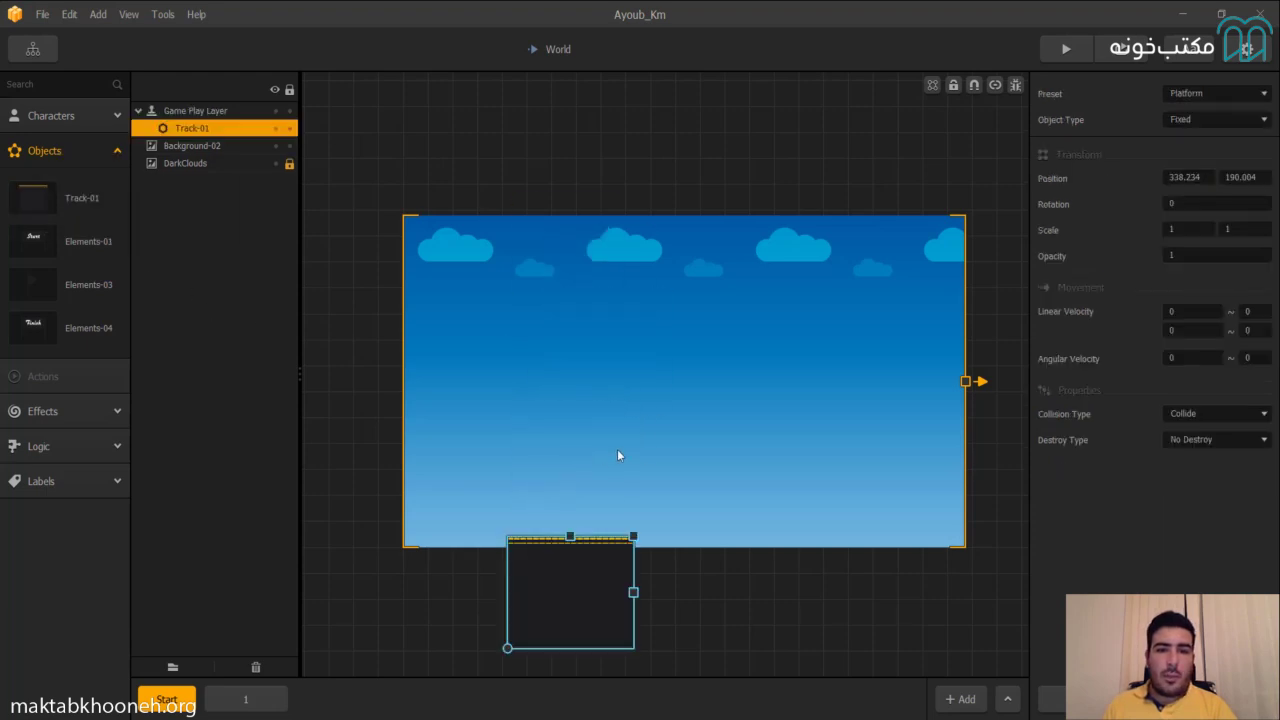
{"action": "scroll", "coordinate": [630, 460], "scroll_direction": "down", "scroll_amount": 3}
{"action": "scroll", "coordinate": [585, 550], "scroll_direction": "up", "scroll_amount": 4}
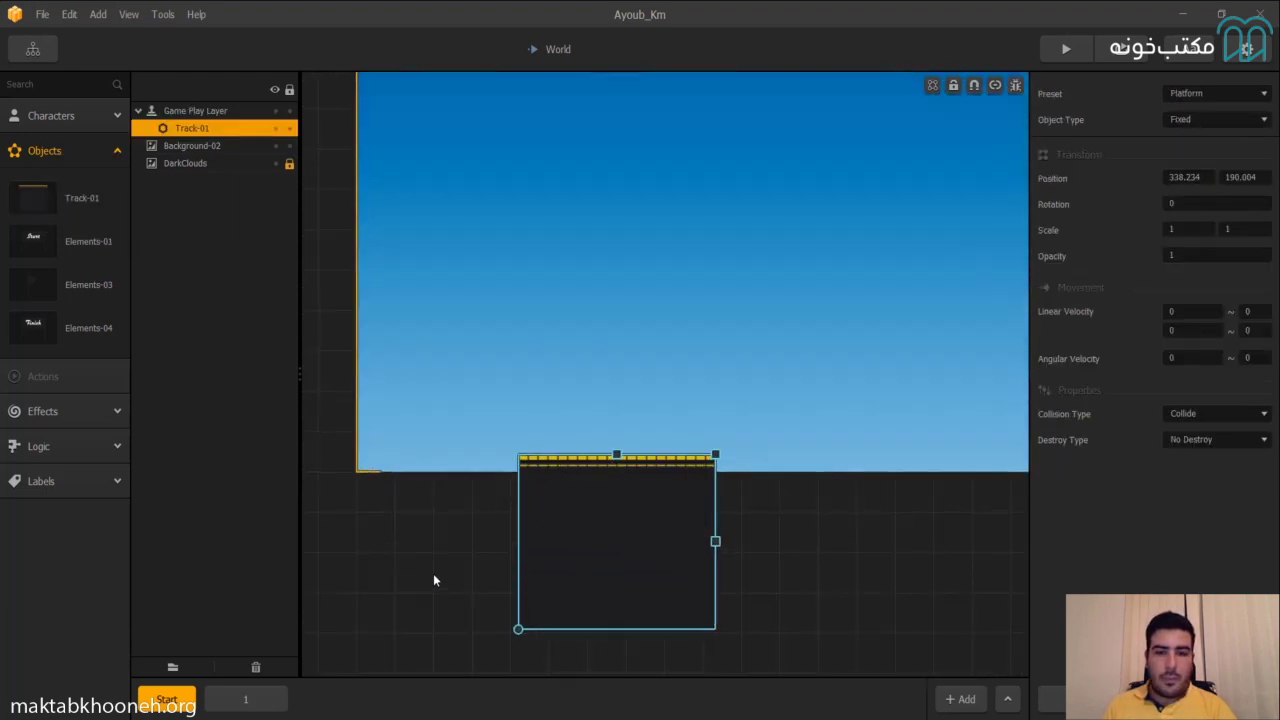
{"action": "left_click_drag", "start_coordinate": [589, 477], "coordinate": [460, 451]}
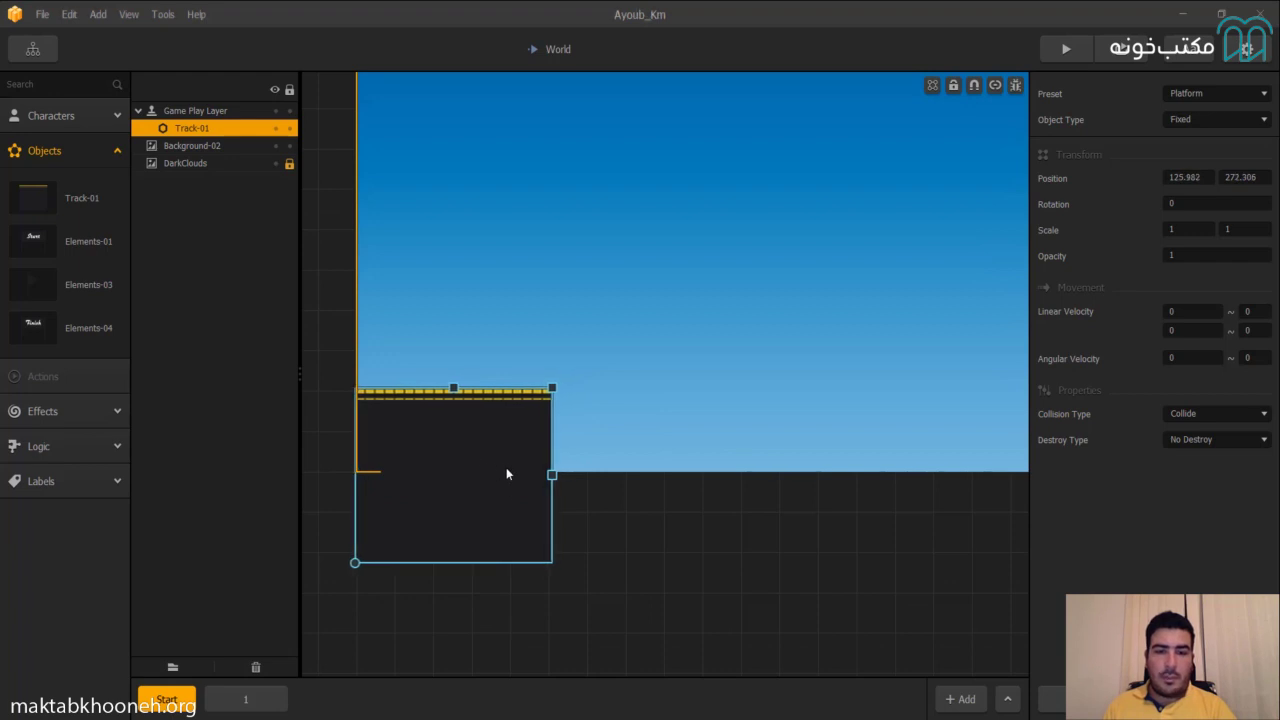
Duplicate the track piece three times to extend the ground along the scene.
{"action": "key", "text": "ctrl+d"}
{"action": "key", "text": "ctrl+d"}
{"action": "key", "text": "ctrl+d"}
{"action": "scroll", "coordinate": [811, 497], "scroll_direction": "down", "scroll_amount": 4}
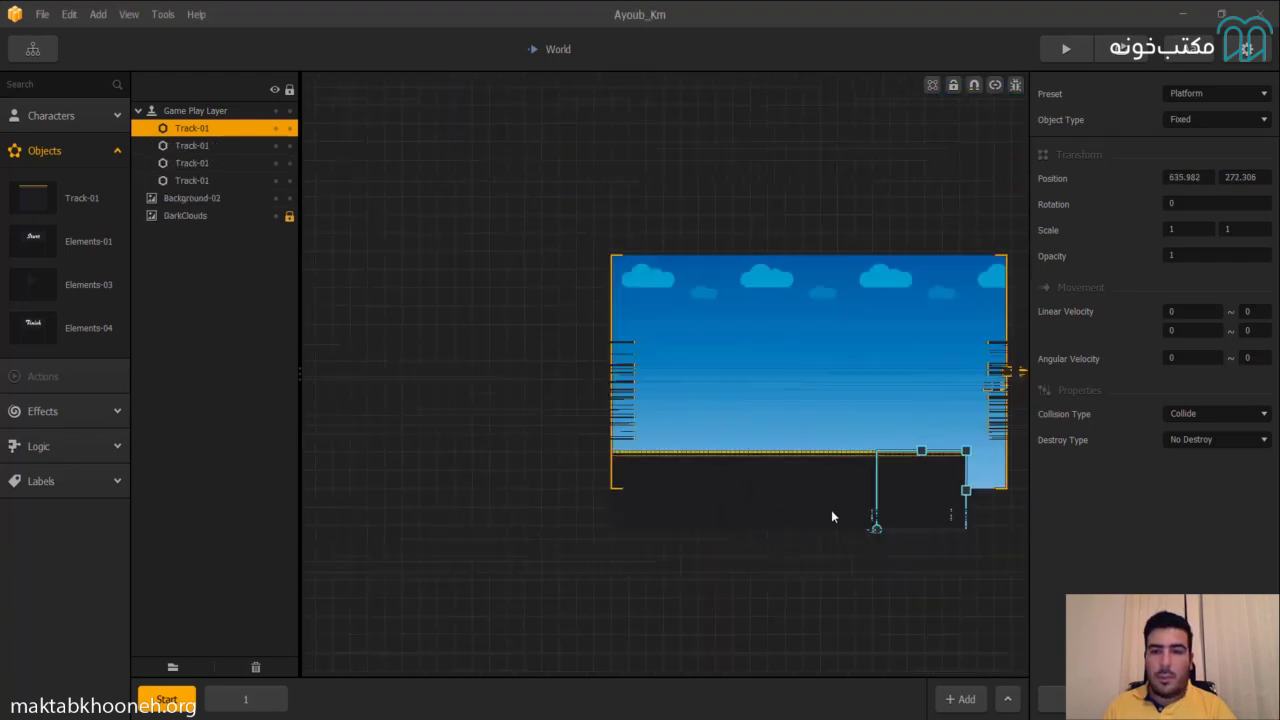
{"action": "left_click", "coordinate": [760, 509]}
{"action": "scroll", "coordinate": [777, 483], "scroll_direction": "up", "scroll_amount": 5}
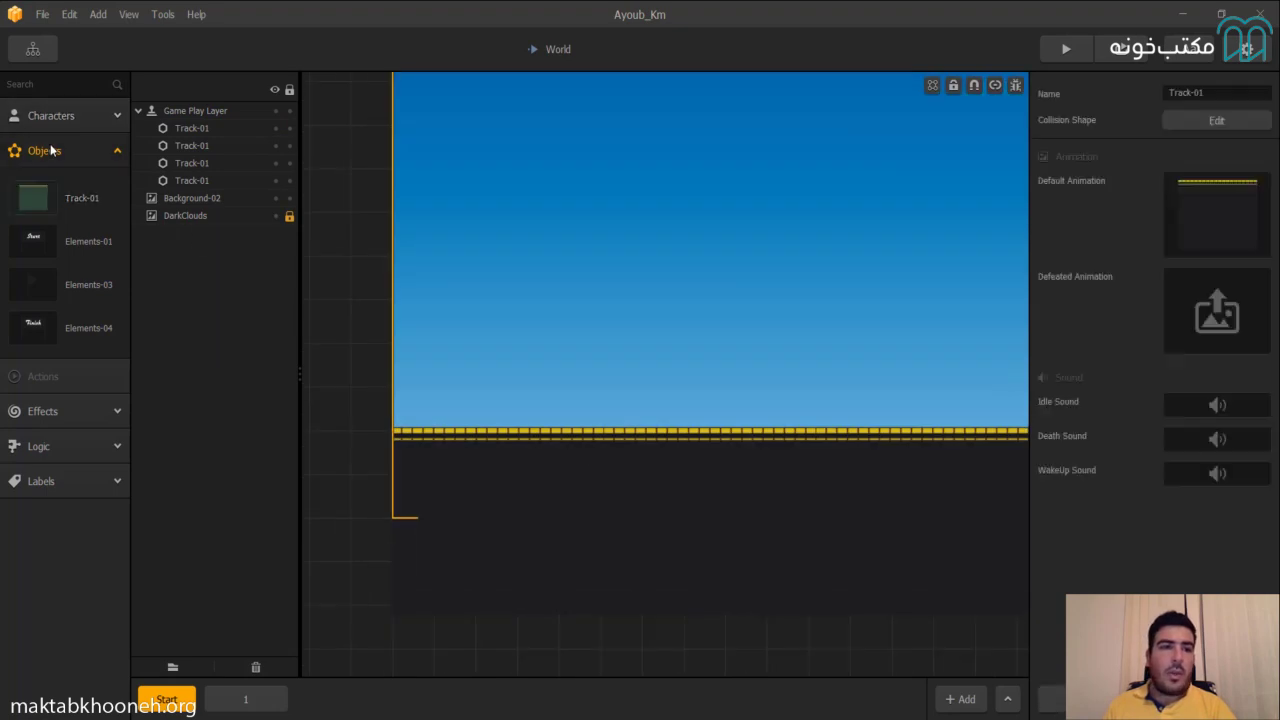
Place the Character above the left end of the track, at about position 93, 188.
{"action": "left_click", "coordinate": [44, 151]}
{"action": "left_click", "coordinate": [50, 116]}
{"action": "left_click_drag", "start_coordinate": [52, 172], "coordinate": [462, 350]}
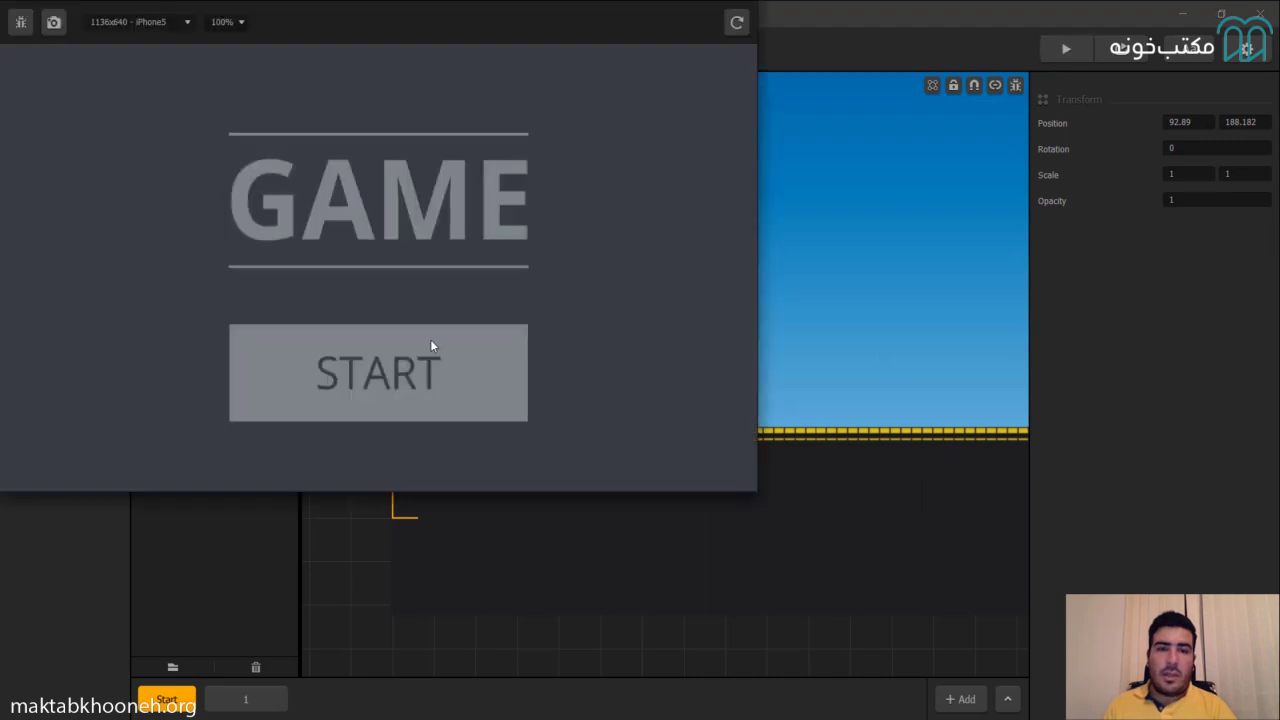
Start the game in the preview, rerun it, and drive the character forward along the track.
{"action": "left_click", "coordinate": [431, 345]}
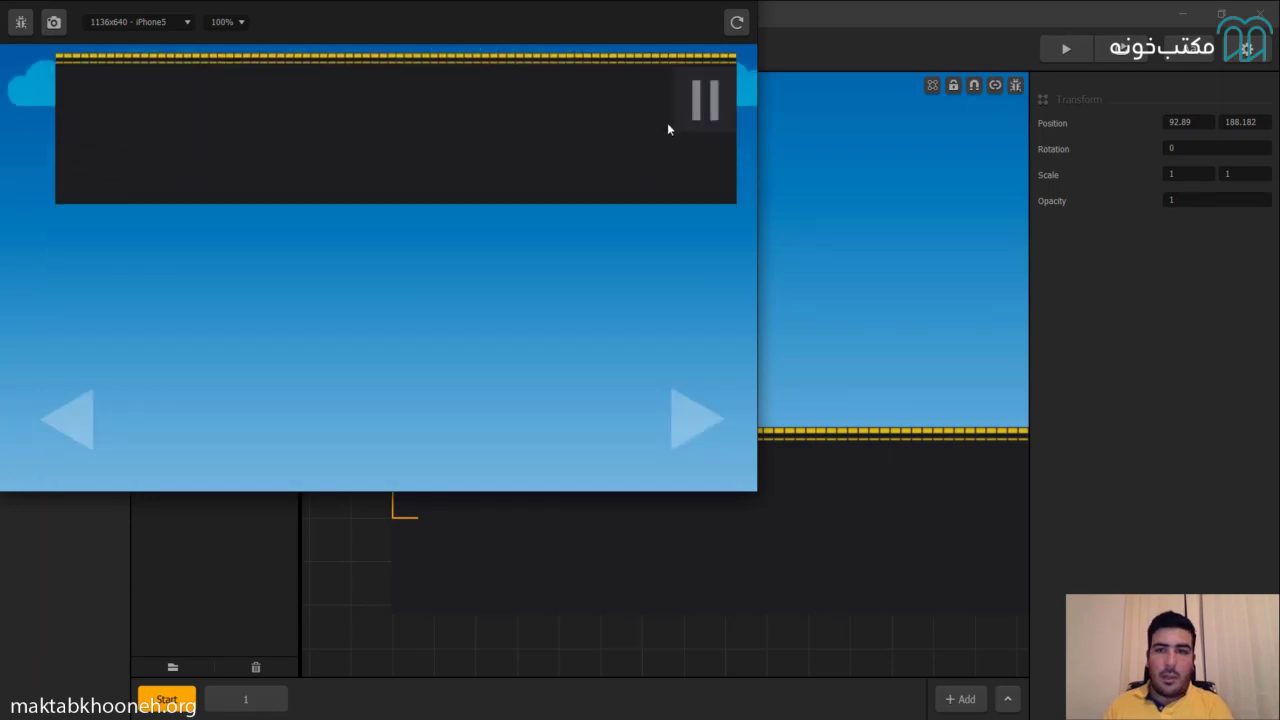
{"action": "left_click", "coordinate": [951, 606]}
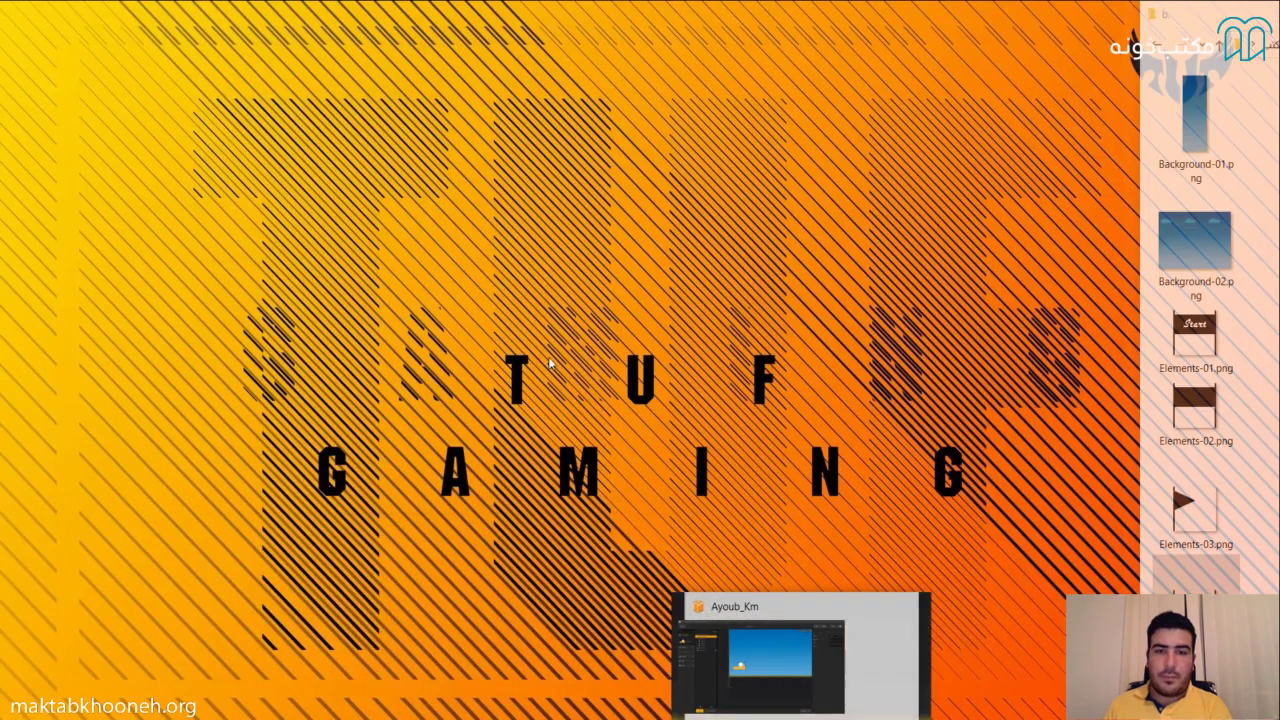
{"action": "left_click", "coordinate": [1066, 48]}
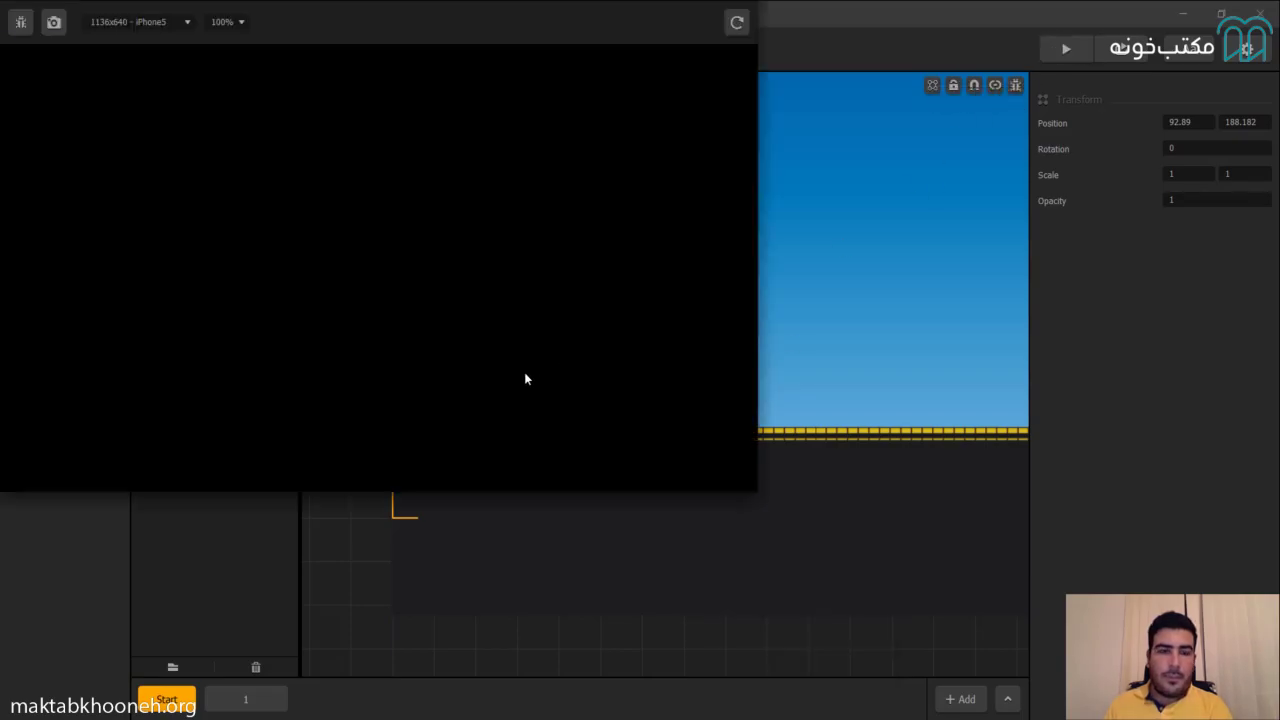
{"action": "left_click", "coordinate": [426, 388]}
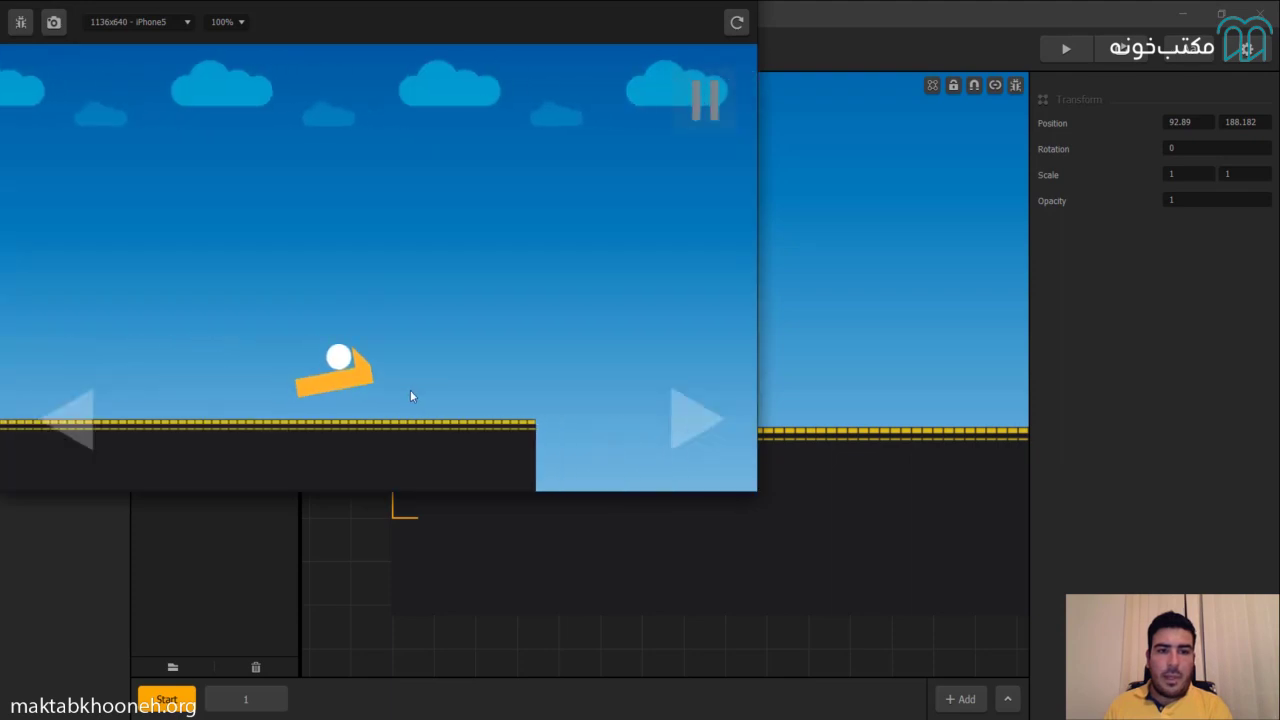
{"action": "key", "text": "Right"}
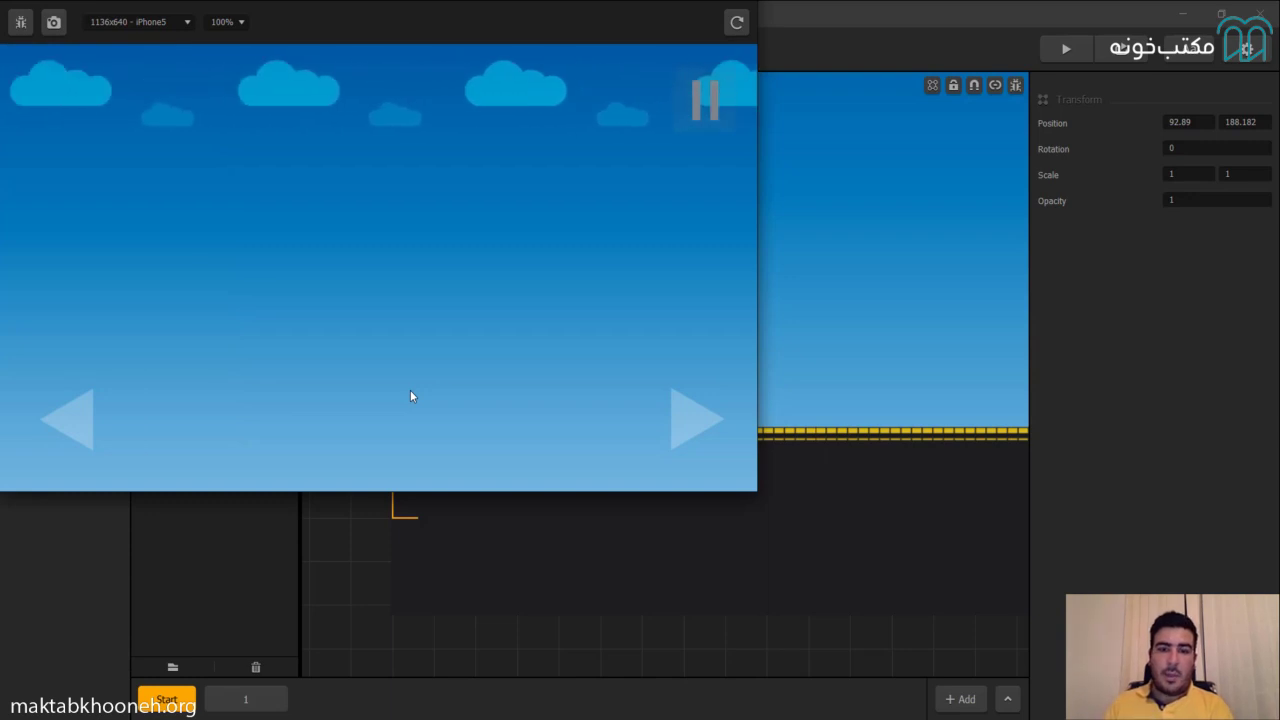
Close the game preview and open the collision shape of the Track-01 object for editing.
{"action": "mouse_move", "coordinate": [800, 718]}
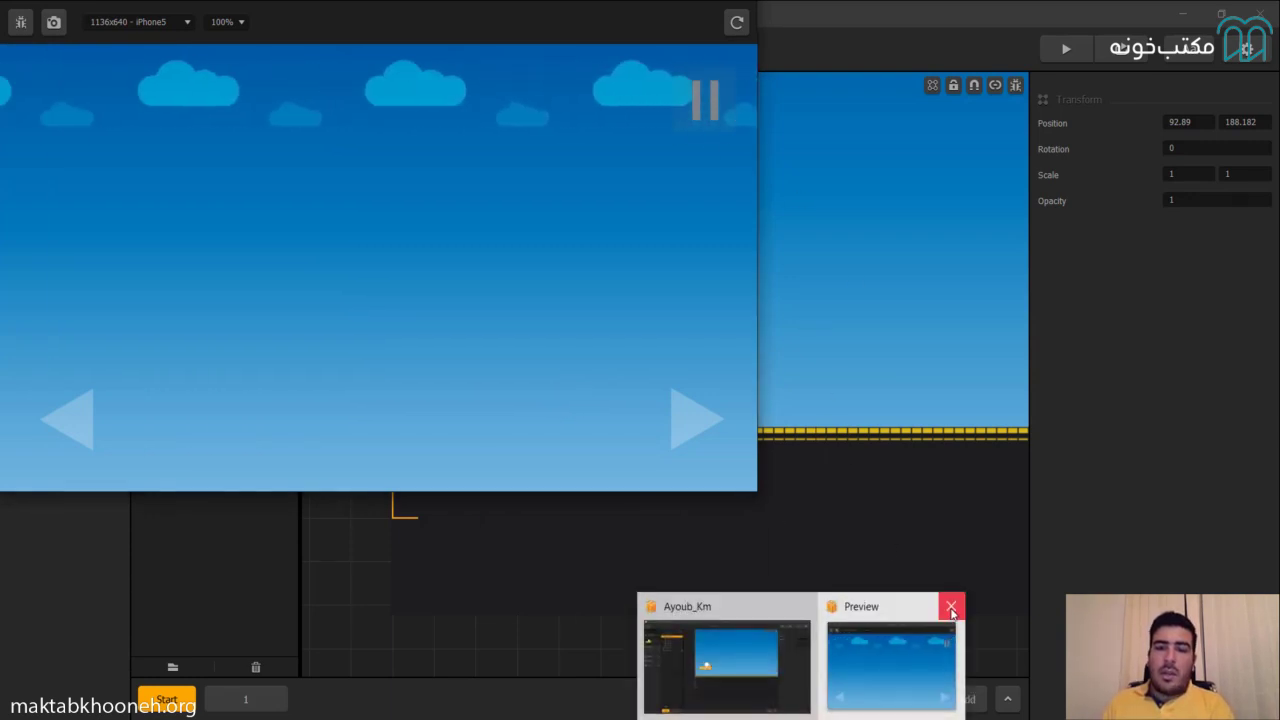
{"action": "left_click", "coordinate": [951, 607]}
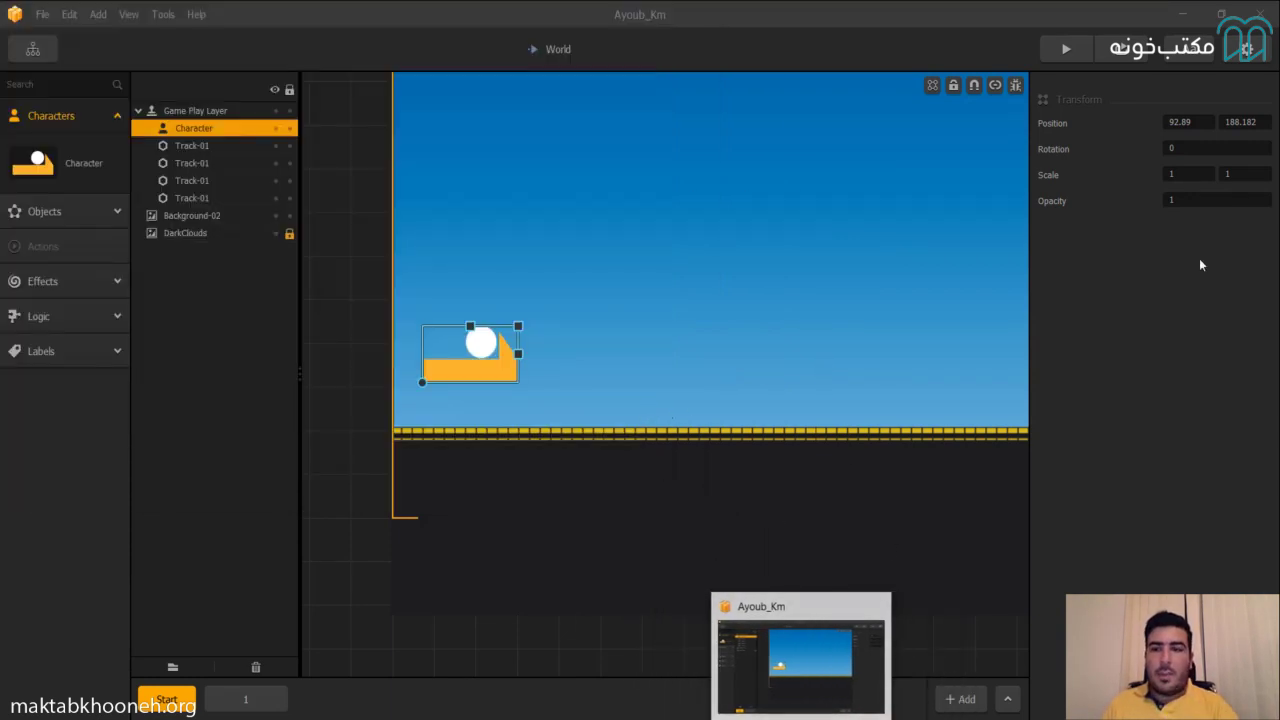
{"action": "left_click", "coordinate": [14, 215]}
{"action": "left_click", "coordinate": [67, 258]}
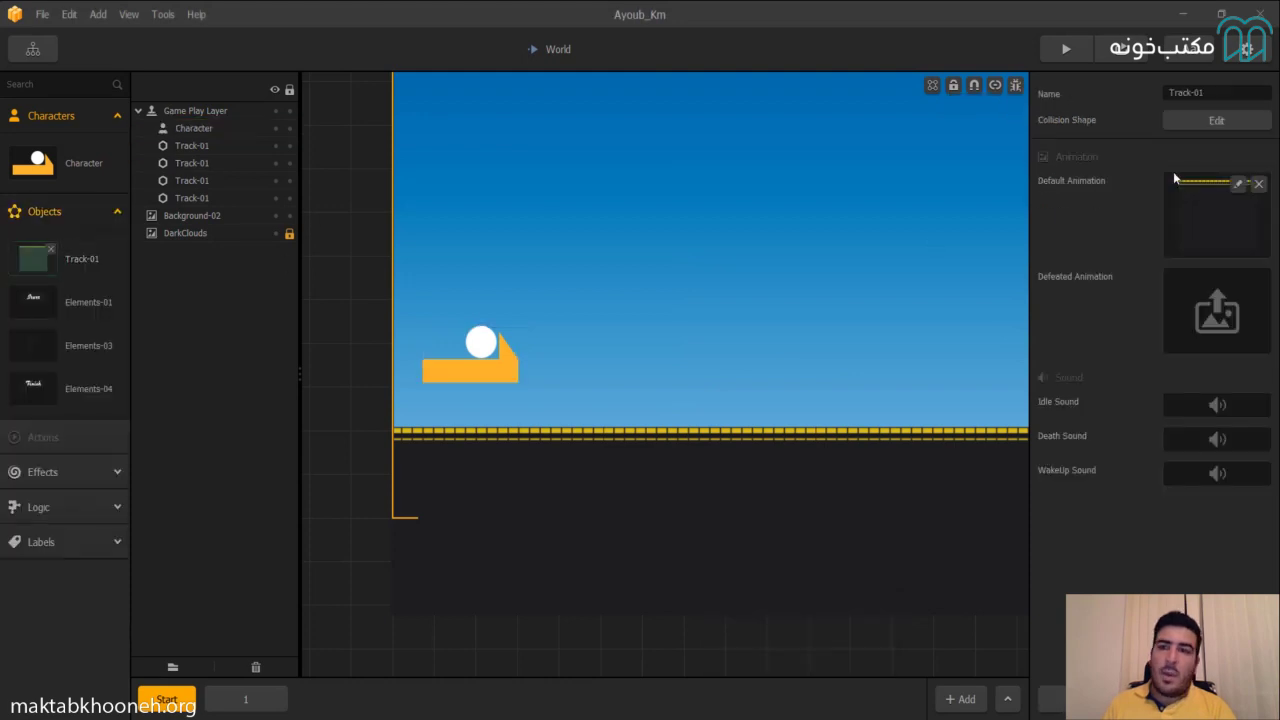
{"action": "left_click", "coordinate": [1197, 120]}
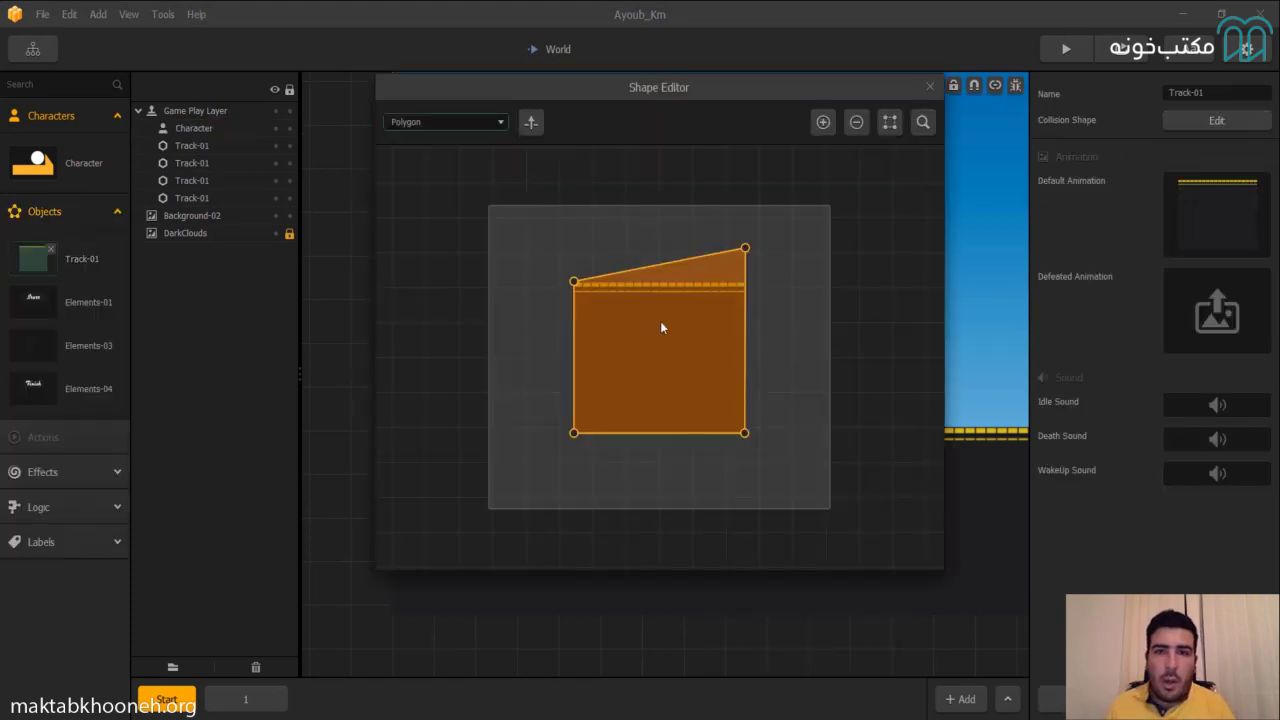
Lower the upper-right corner of Track-01's collision polygon to level its slanted edge with the track surface, and close the Shape Editor.
{"action": "scroll", "coordinate": [660, 321], "scroll_direction": "up", "scroll_amount": 5}
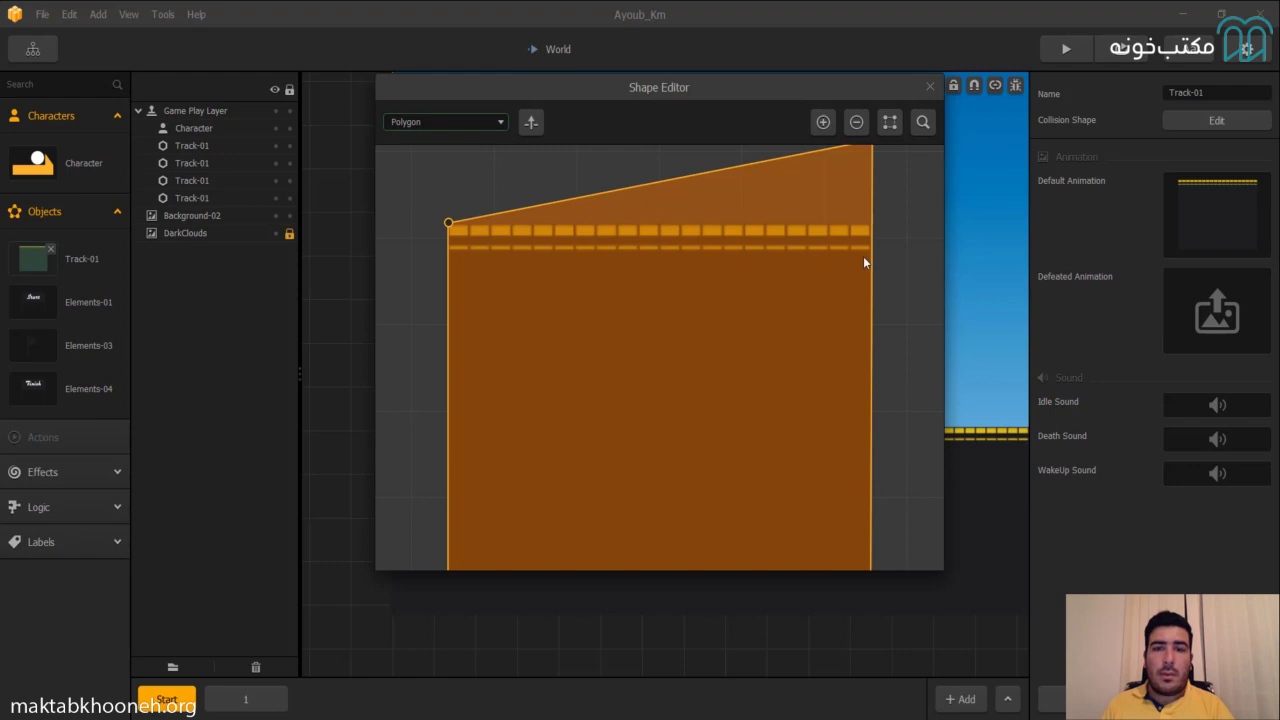
{"action": "left_click_drag", "start_coordinate": [746, 217], "coordinate": [736, 336]}
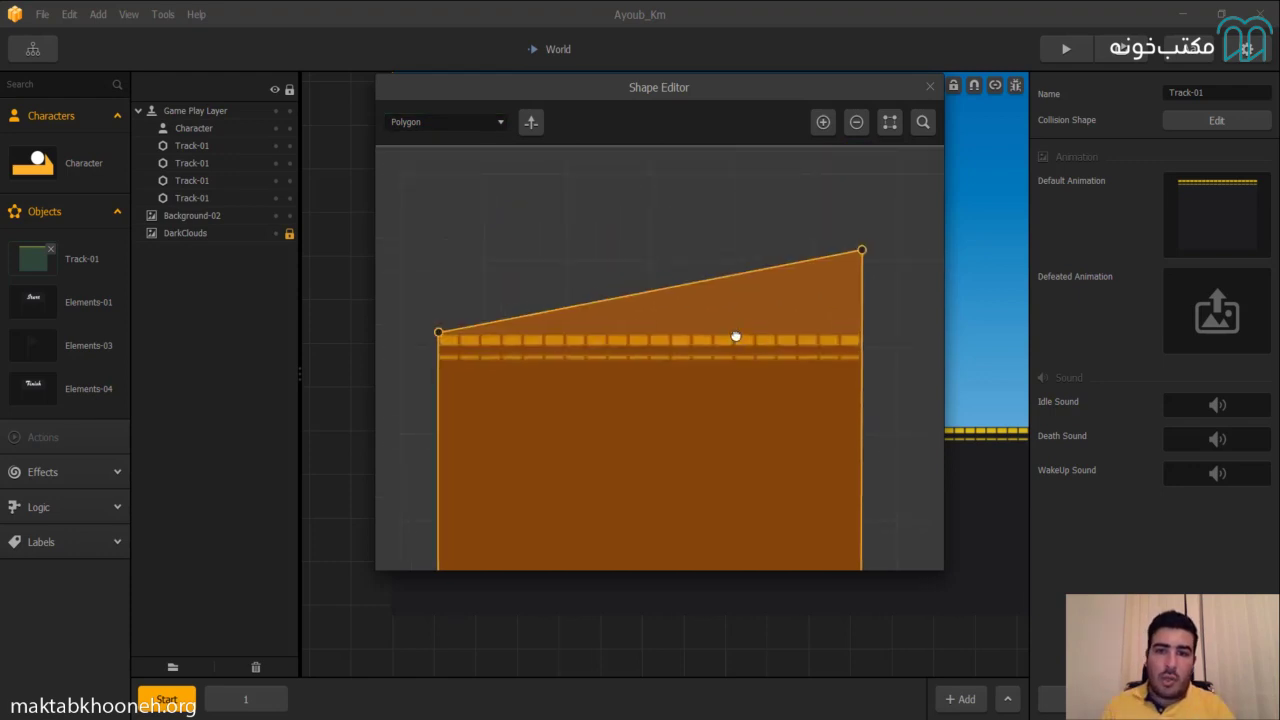
{"action": "left_click_drag", "start_coordinate": [862, 253], "coordinate": [863, 339]}
{"action": "scroll", "coordinate": [860, 349], "scroll_direction": "down", "scroll_amount": 3}
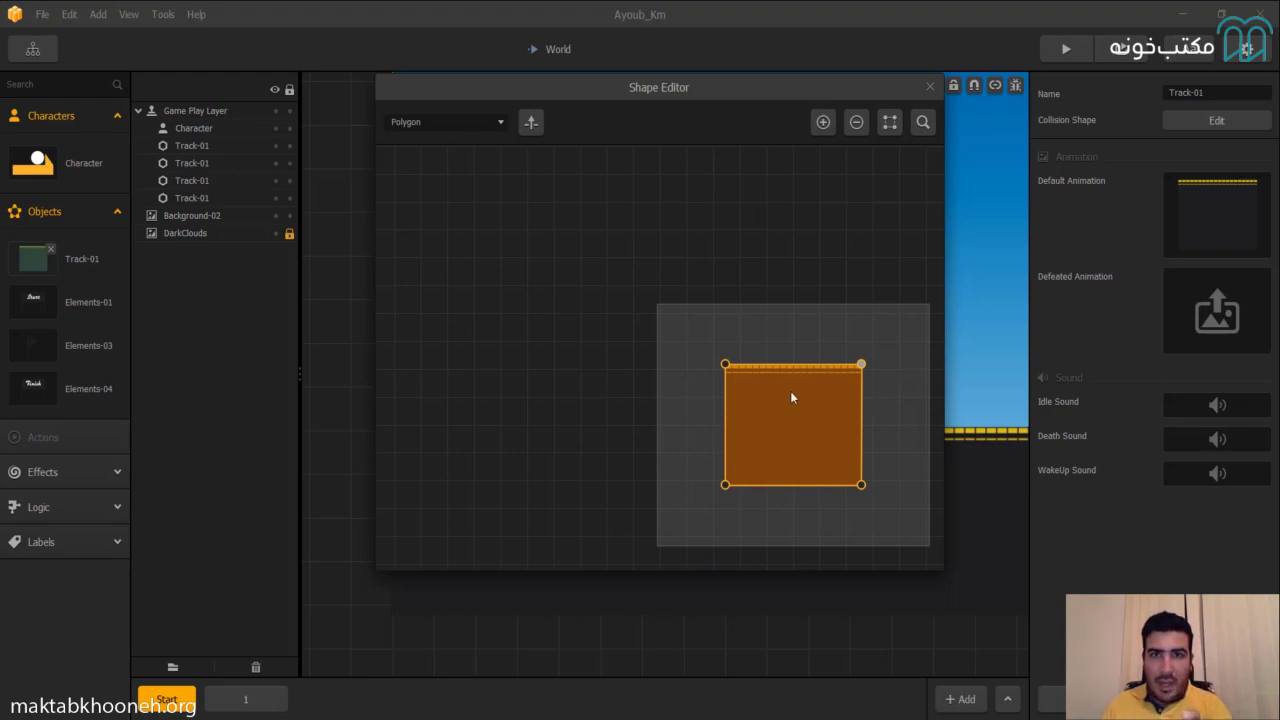
{"action": "left_click_drag", "start_coordinate": [887, 390], "coordinate": [803, 354]}
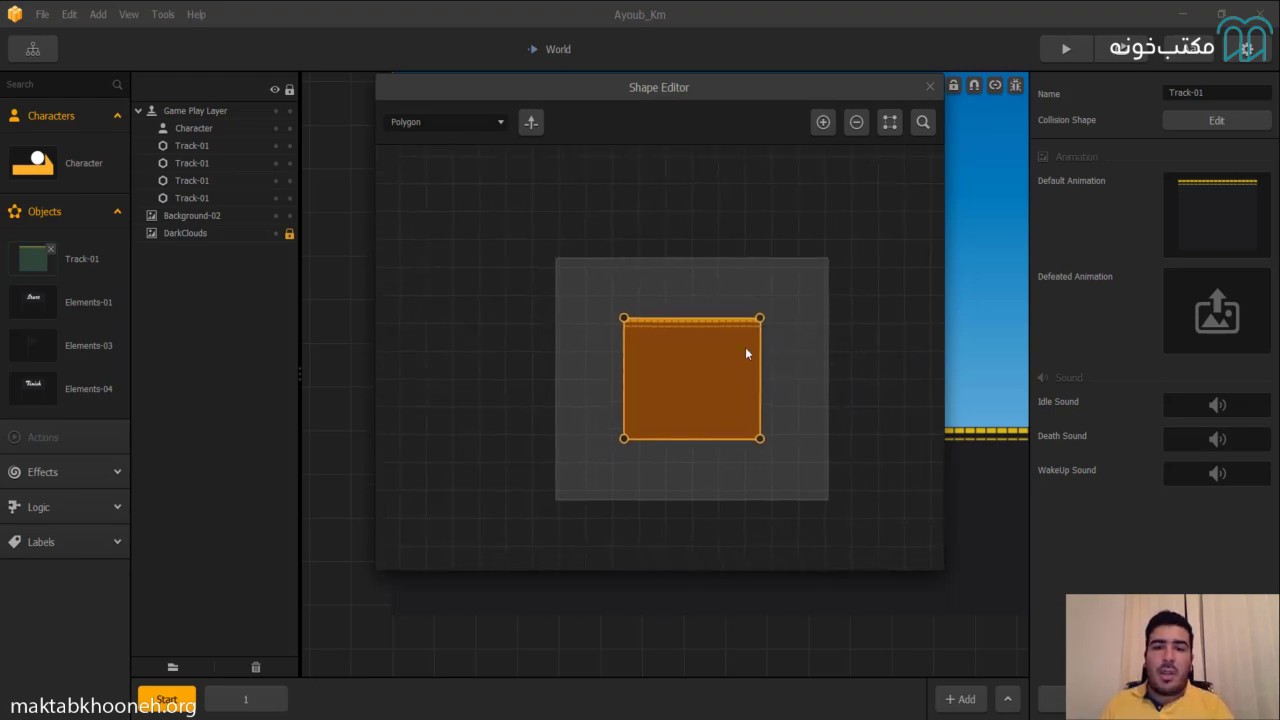
{"action": "scroll", "coordinate": [745, 348], "scroll_direction": "up", "scroll_amount": 3}
{"action": "scroll", "coordinate": [716, 363], "scroll_direction": "down", "scroll_amount": 1}
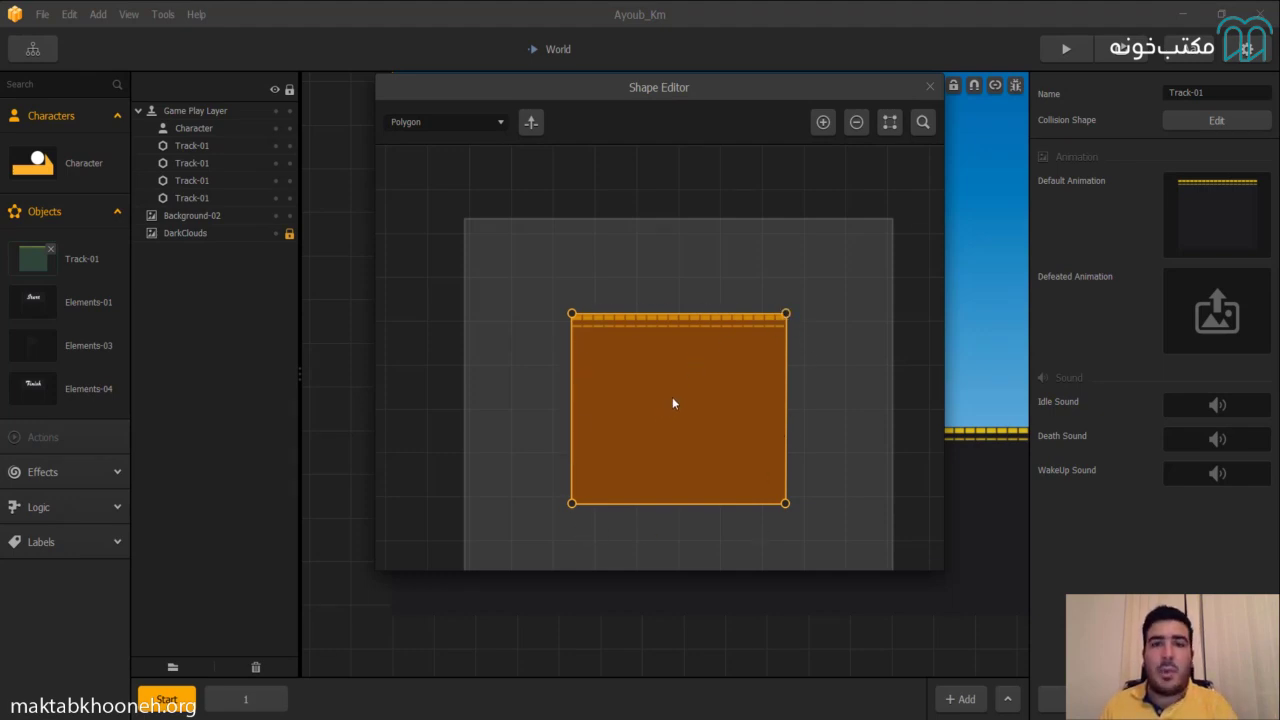
{"action": "scroll", "coordinate": [690, 380], "scroll_direction": "down", "scroll_amount": 3}
{"action": "scroll", "coordinate": [745, 430], "scroll_direction": "up", "scroll_amount": 4}
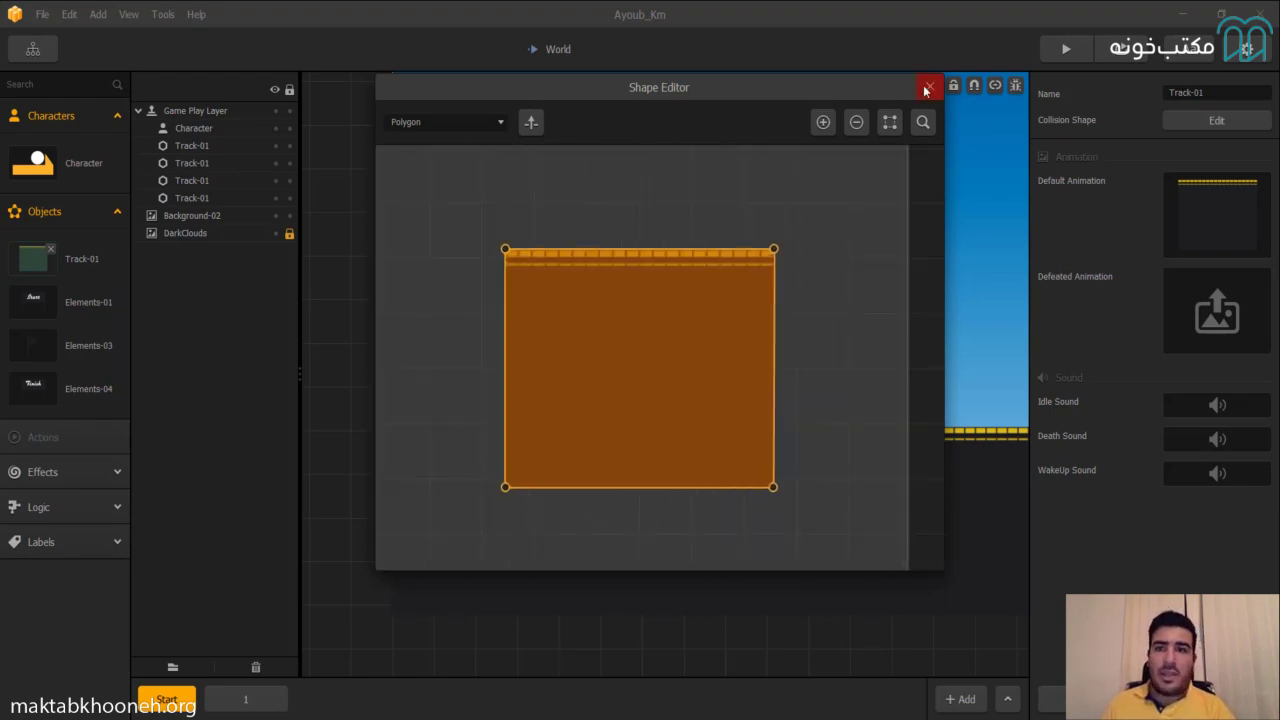
{"action": "left_click", "coordinate": [927, 89]}
Review the asset properties of Elements-01, Elements-03 and Track-01, including Track-01's default and defeated animation slots.
{"action": "left_click", "coordinate": [85, 304]}
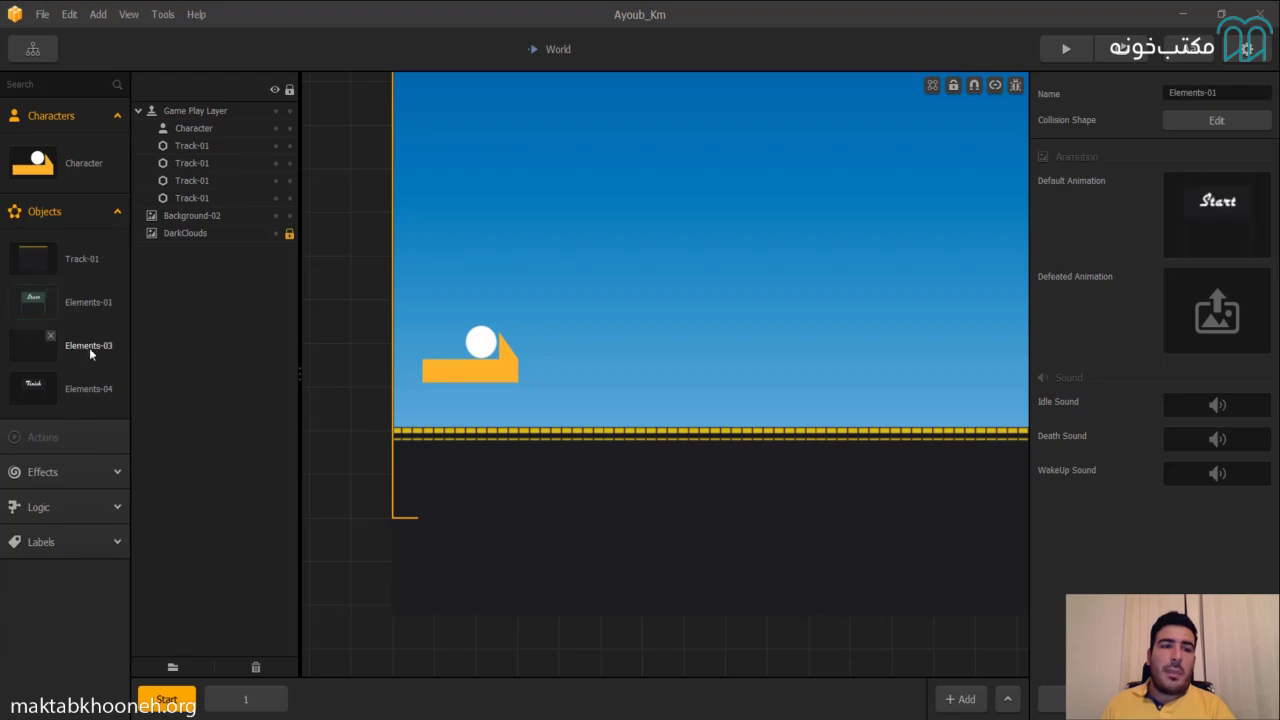
{"action": "left_click", "coordinate": [90, 346]}
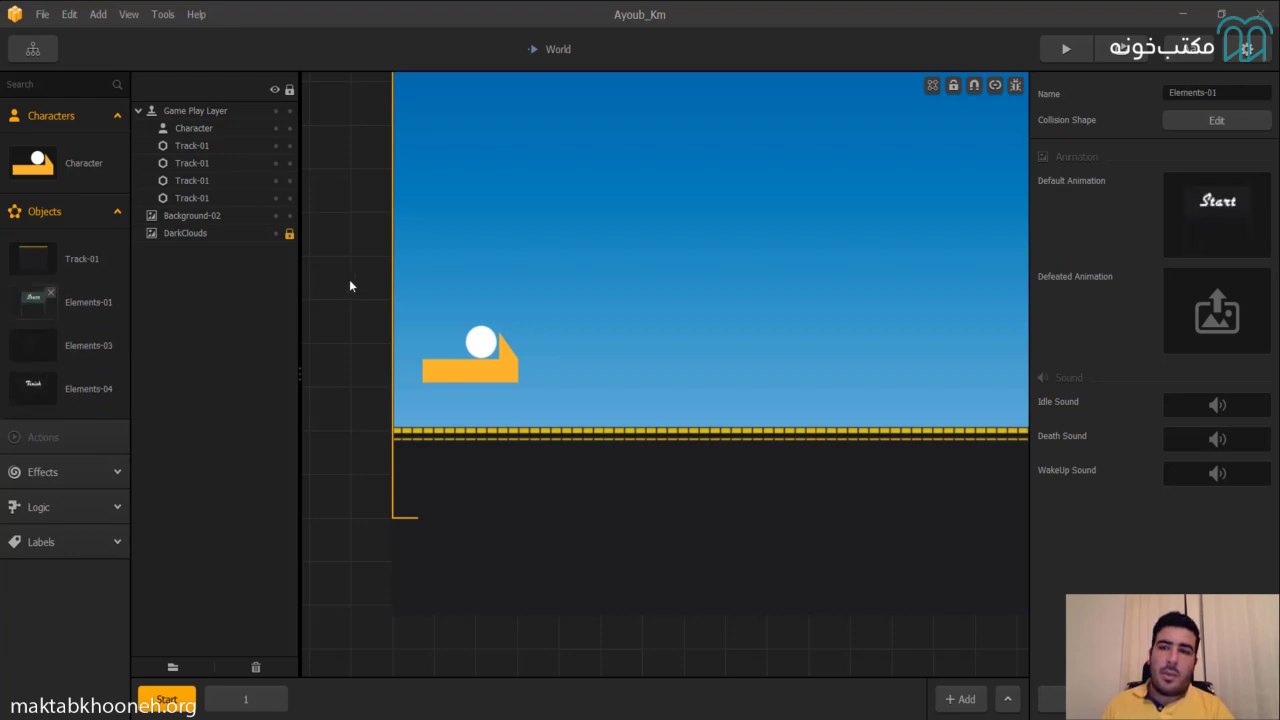
{"action": "left_click", "coordinate": [81, 258]}
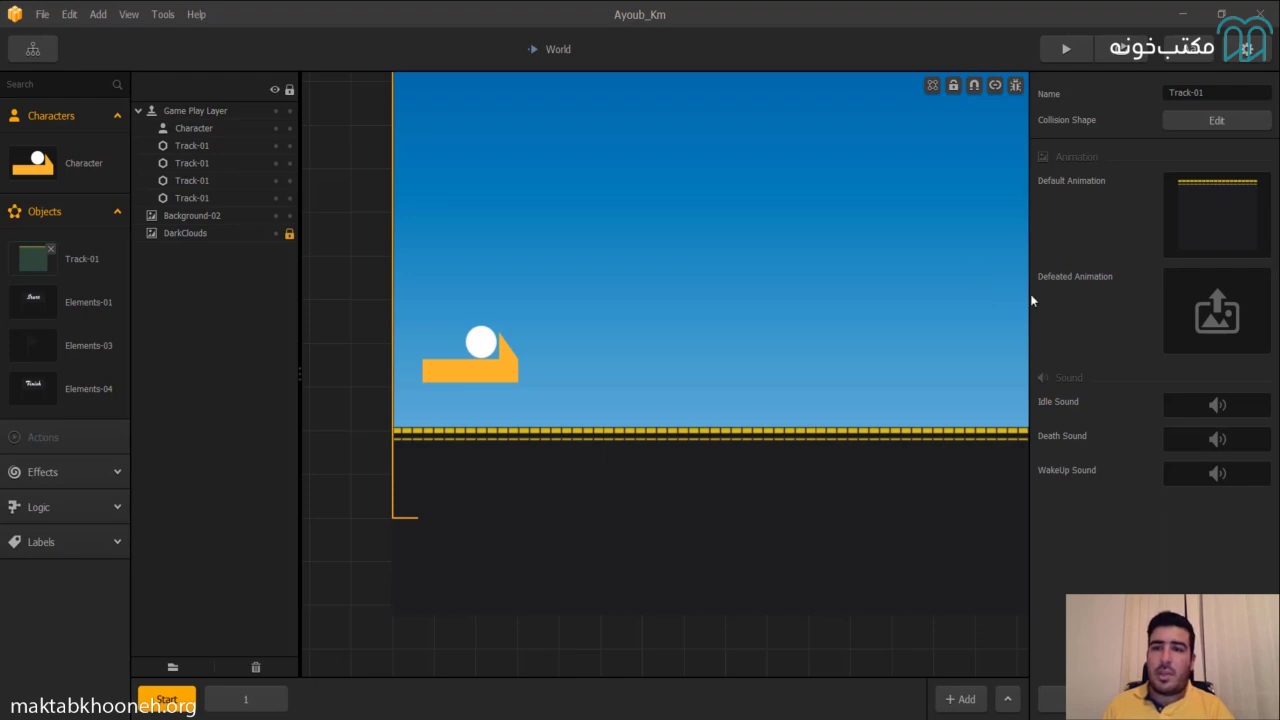
{"action": "mouse_move", "coordinate": [1197, 210]}
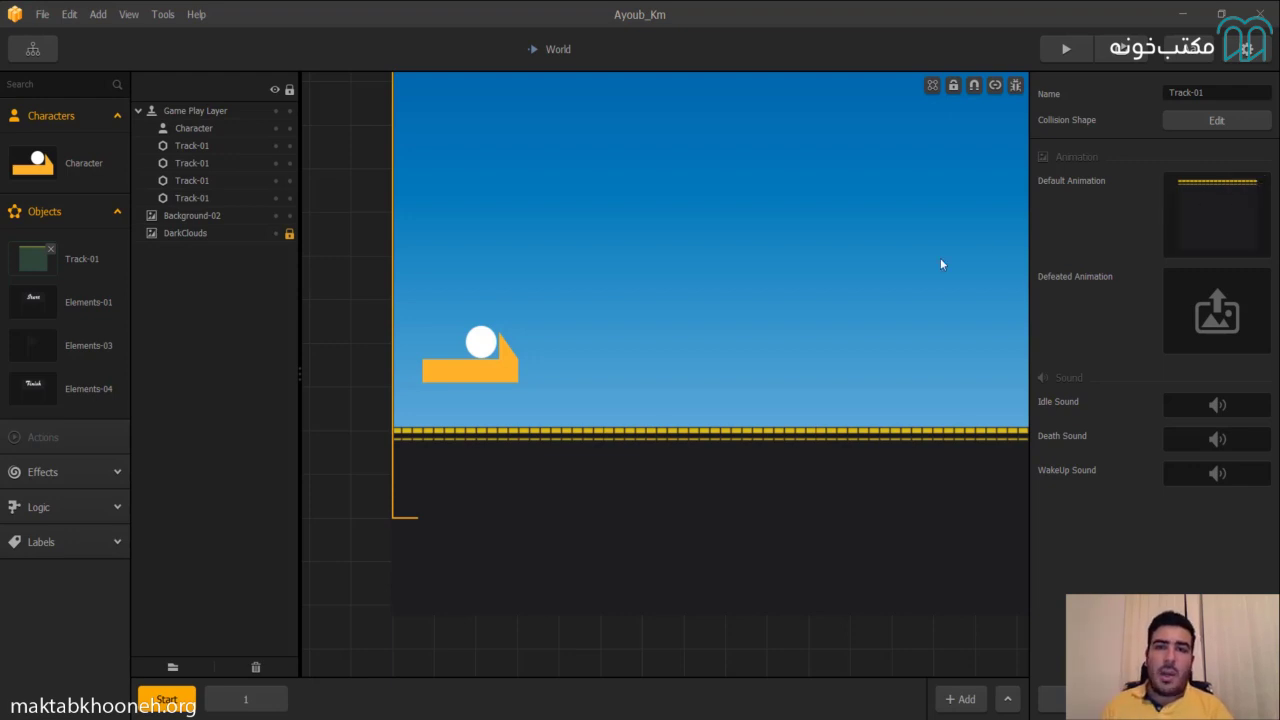
{"action": "scroll", "coordinate": [876, 292], "scroll_direction": "down", "scroll_amount": 3}
{"action": "scroll", "coordinate": [876, 292], "scroll_direction": "up", "scroll_amount": 2}
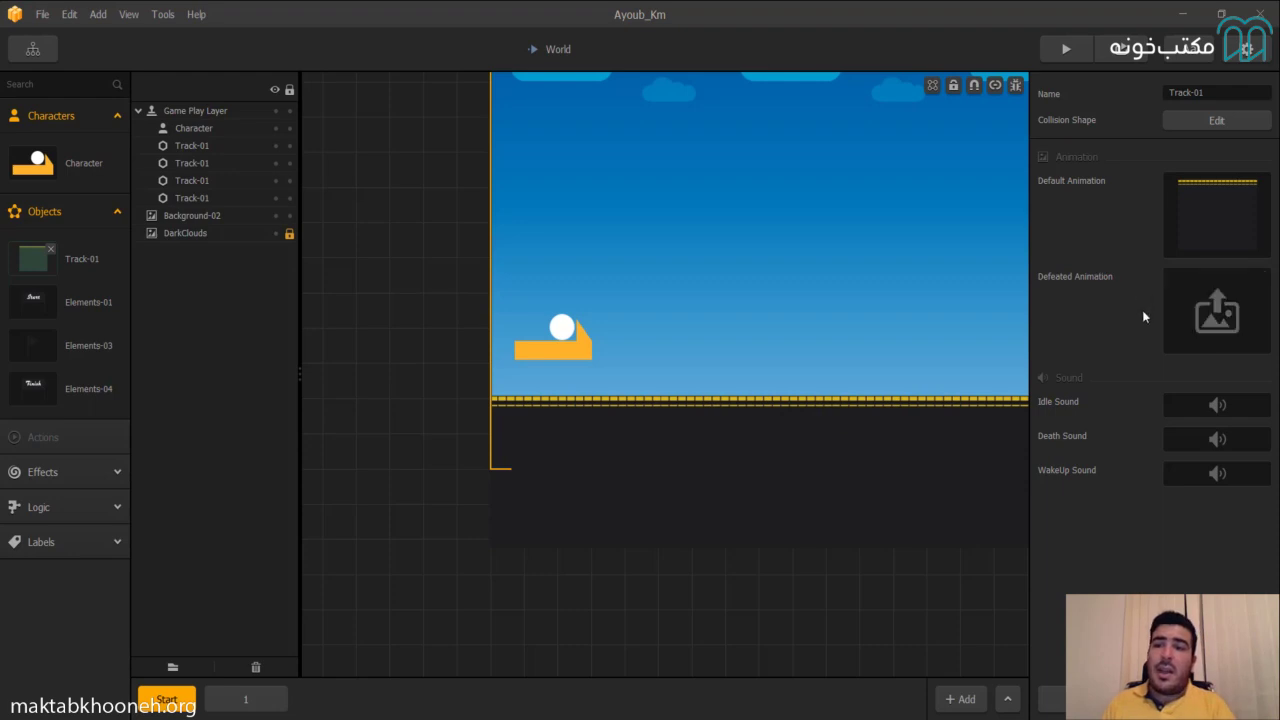
{"action": "mouse_move", "coordinate": [1178, 250]}
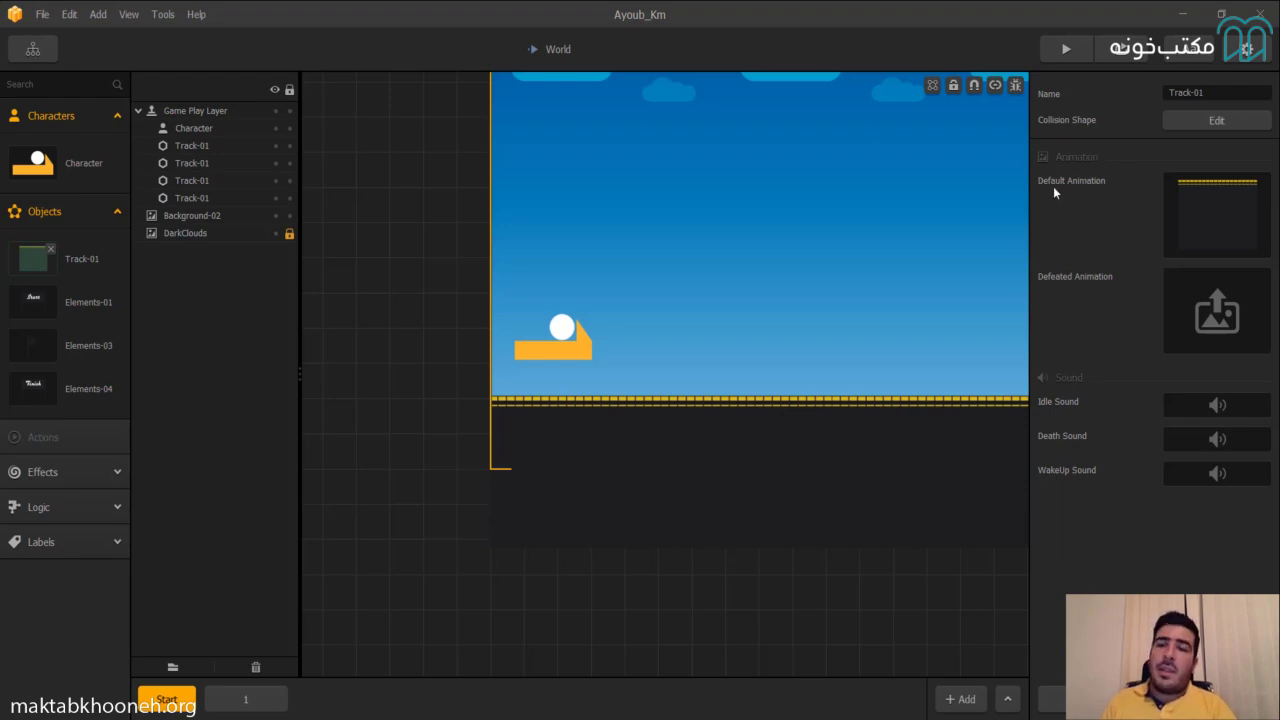
Shrink the editor window to reveal the file browser and open the Run folder inside Character Sprites.
{"action": "left_click", "coordinate": [1221, 14]}
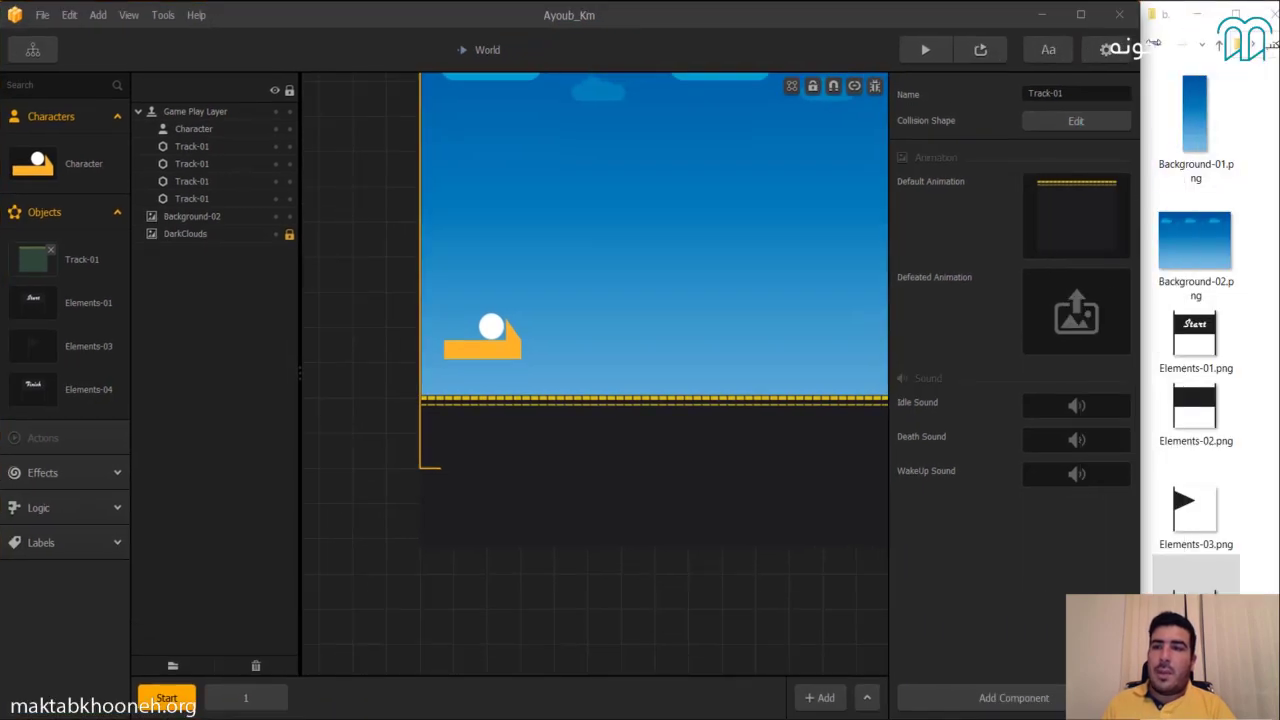
{"action": "left_click", "coordinate": [1155, 43]}
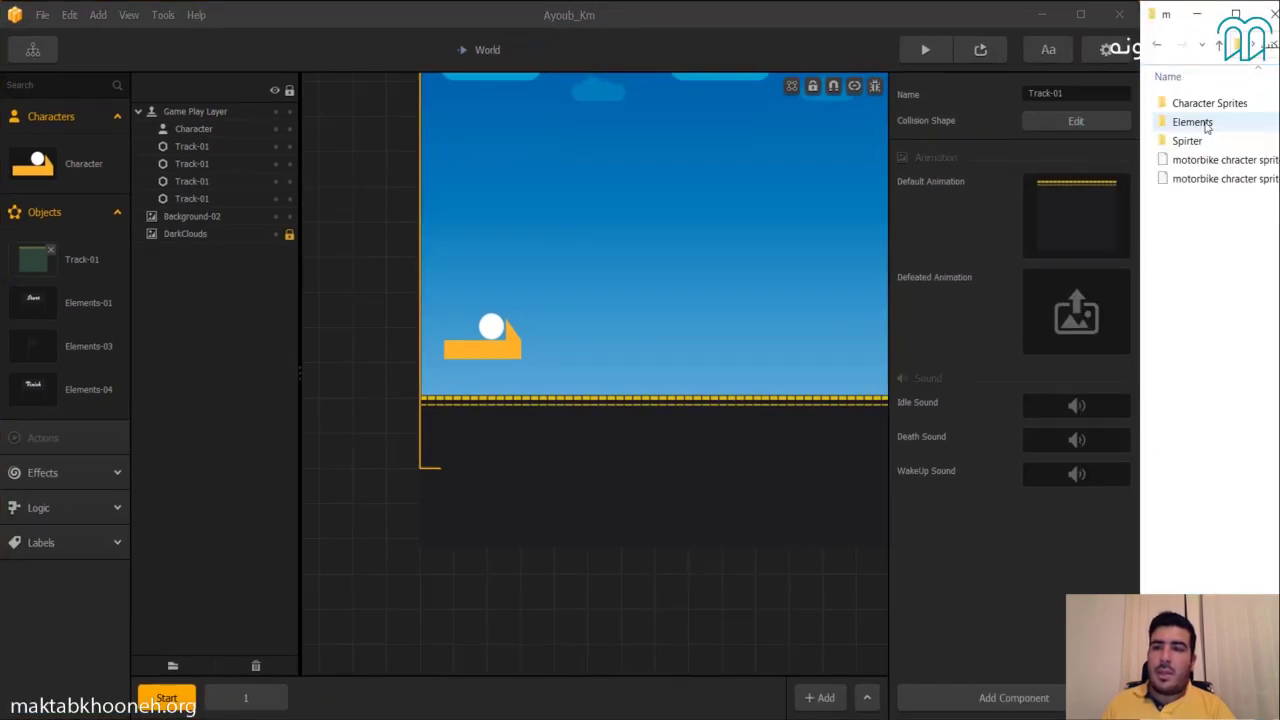
{"action": "double_click", "coordinate": [1190, 106]}
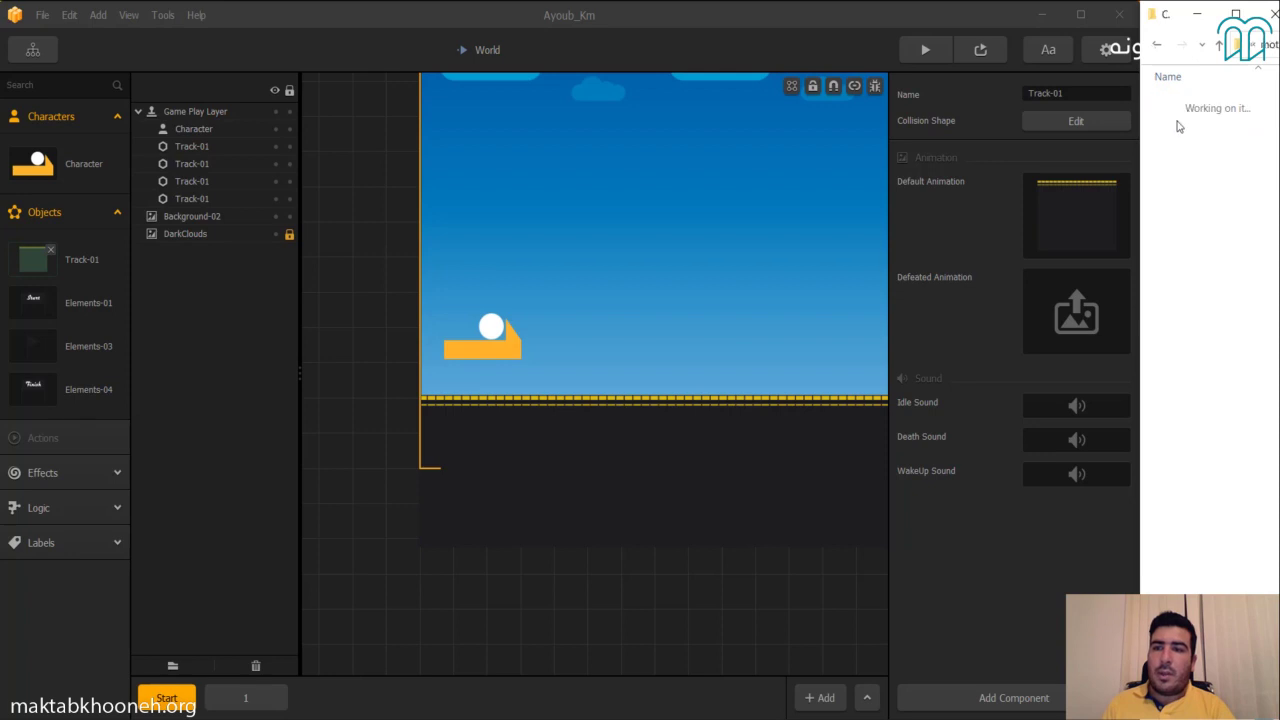
{"action": "double_click", "coordinate": [1198, 138]}
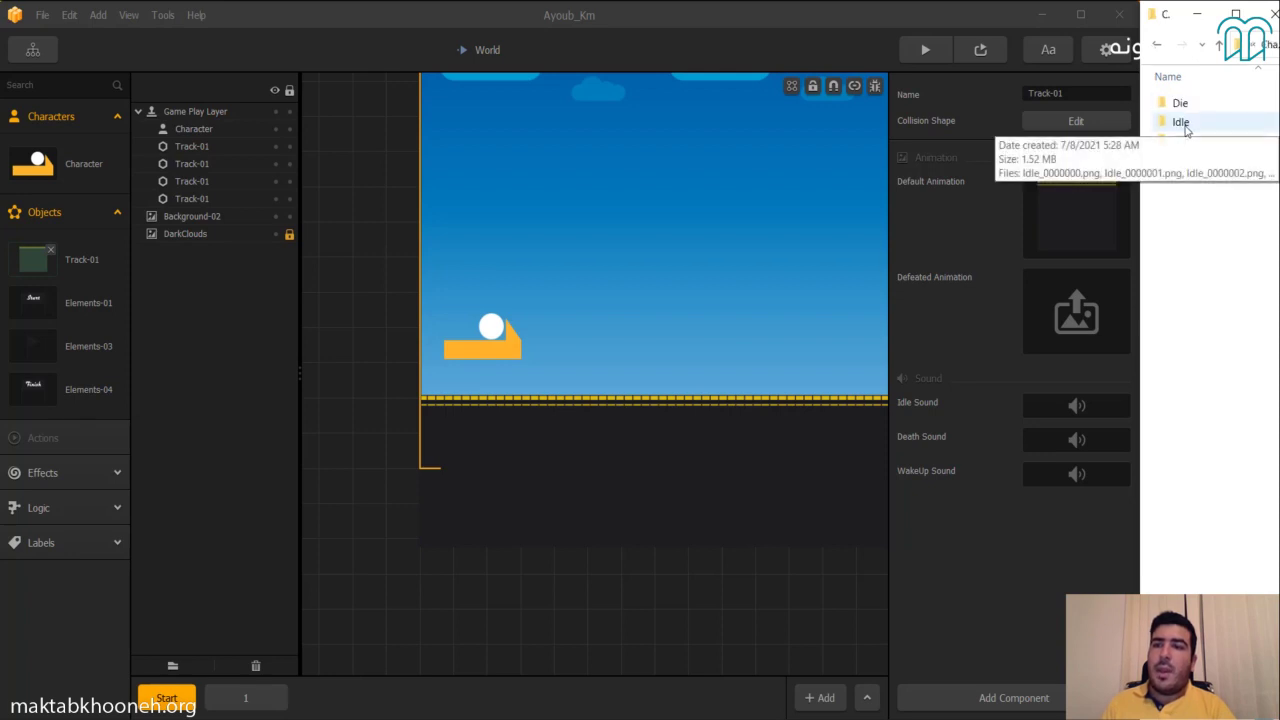
{"action": "double_click", "coordinate": [1190, 141]}
Select the four Run frames, Run_0000000.png to Run_0000003.png, and show the Character's animation properties.
{"action": "left_click_drag", "start_coordinate": [1273, 108], "coordinate": [1176, 488]}
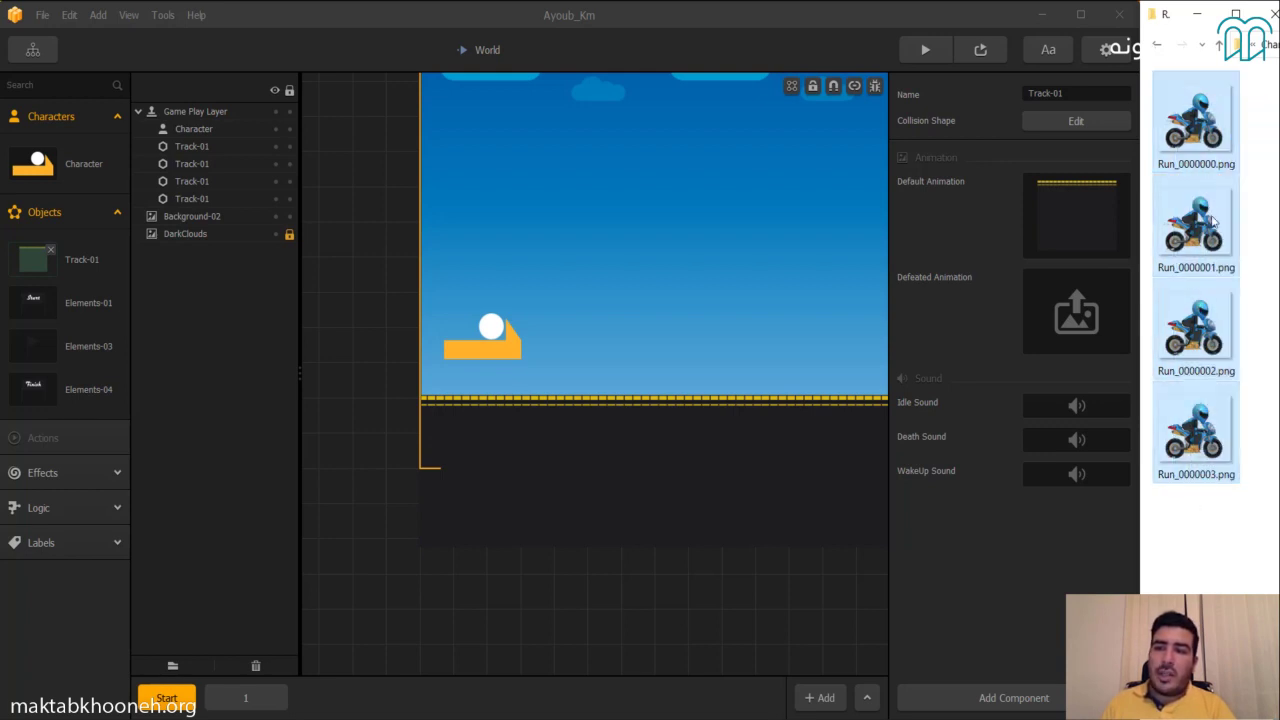
{"action": "left_click_drag", "start_coordinate": [1207, 112], "coordinate": [1106, 205]}
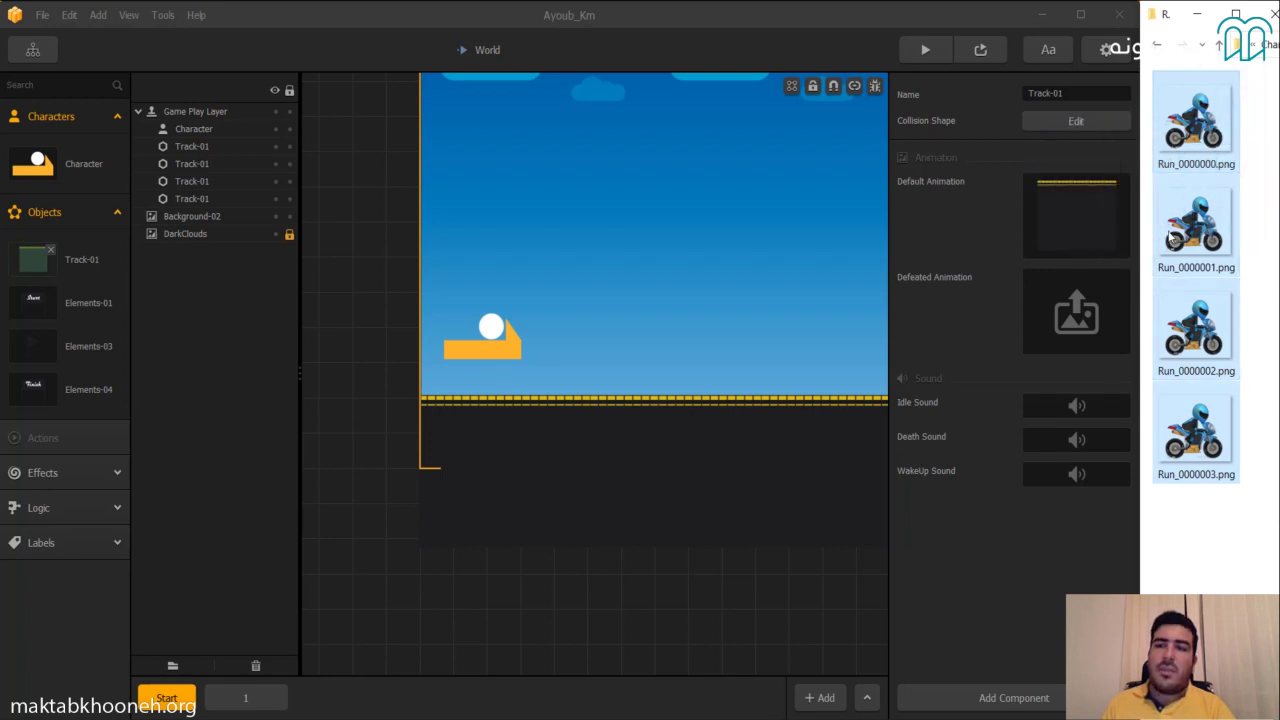
{"action": "left_click", "coordinate": [63, 163]}
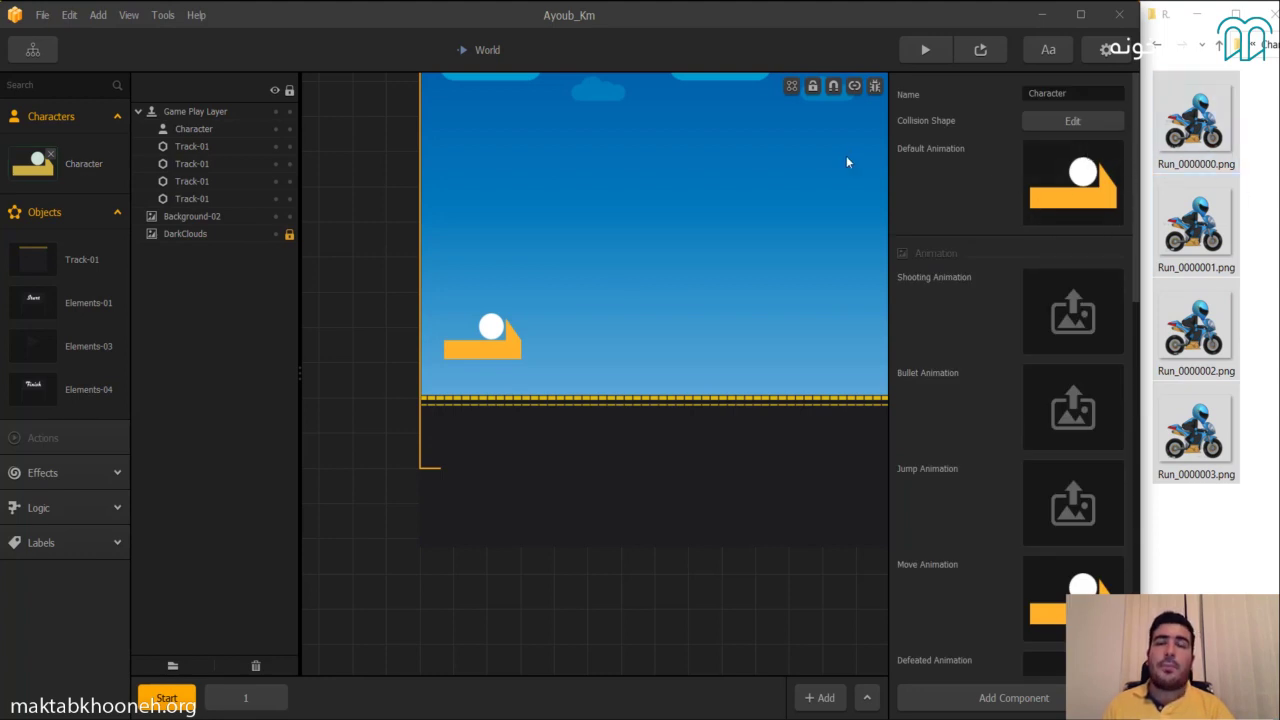
Check the sequential numbering in the file names of the four Run frames without renaming them.
{"action": "left_click", "coordinate": [1205, 148]}
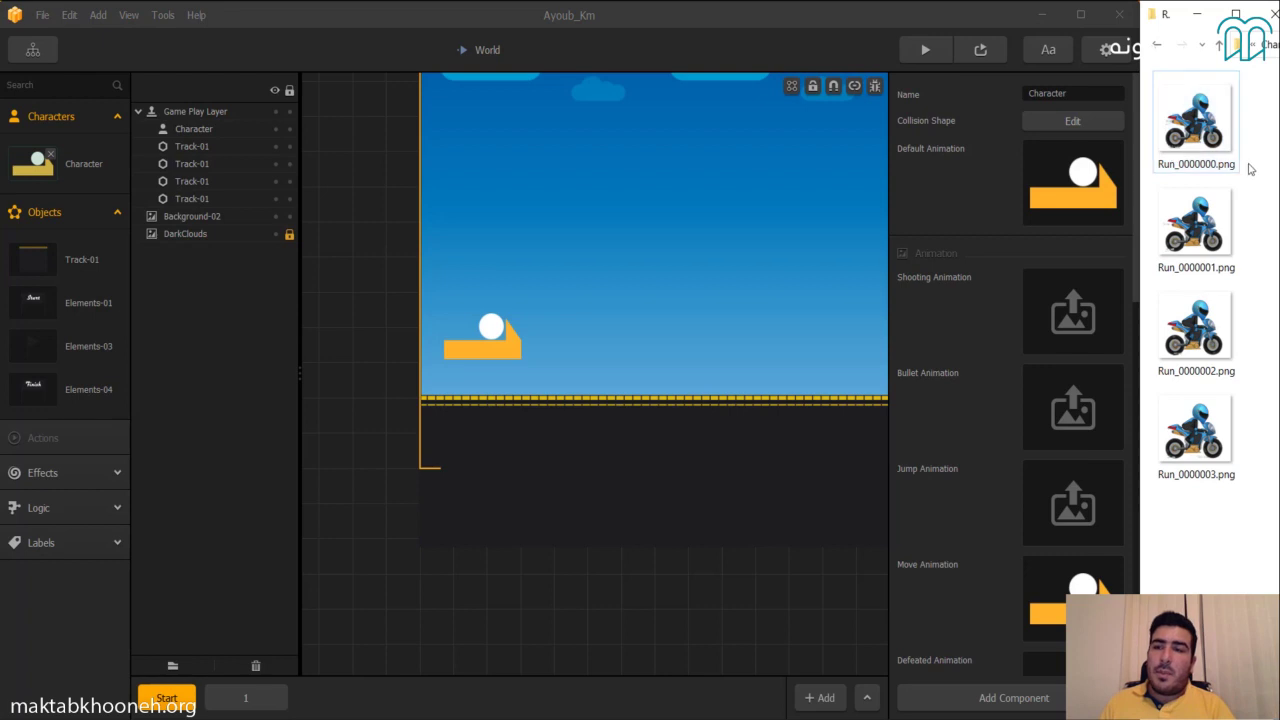
{"action": "left_click", "coordinate": [1214, 165]}
{"action": "left_click", "coordinate": [1217, 166]}
{"action": "key", "text": "Tab"}
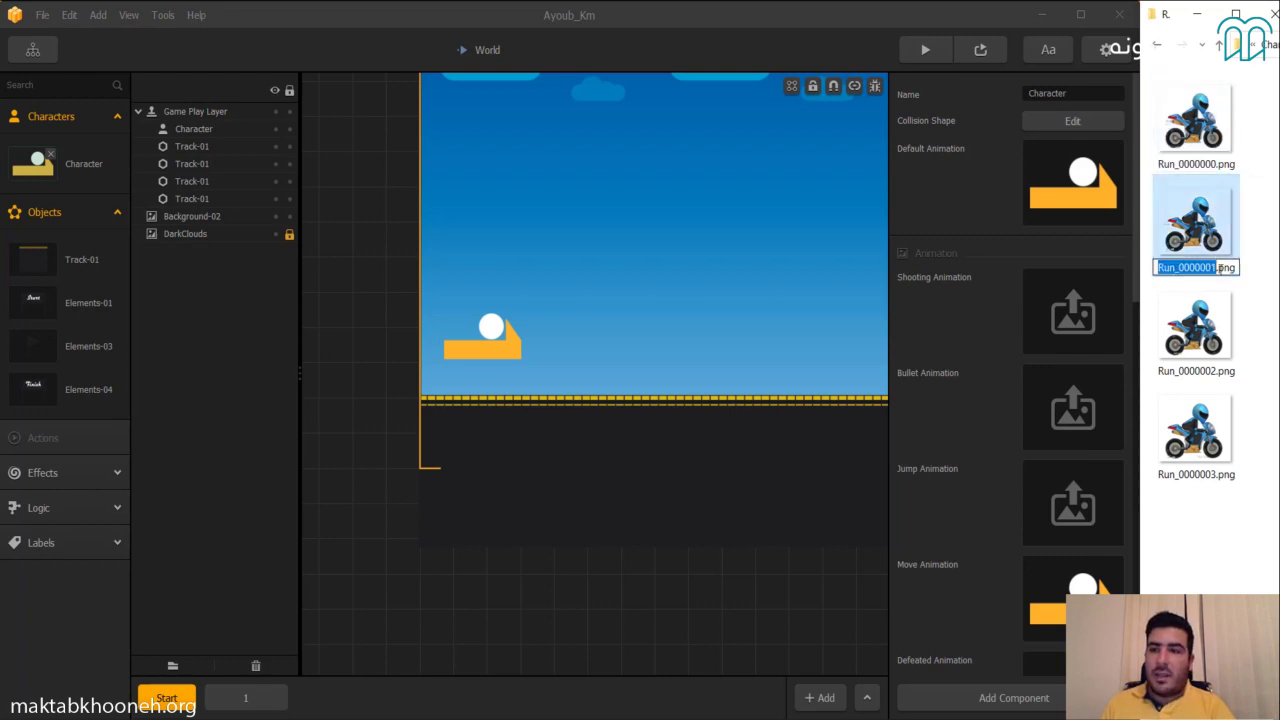
{"action": "left_click", "coordinate": [1207, 370]}
{"action": "left_click", "coordinate": [1208, 372]}
{"action": "left_click_drag", "start_coordinate": [1206, 371], "coordinate": [1220, 371]}
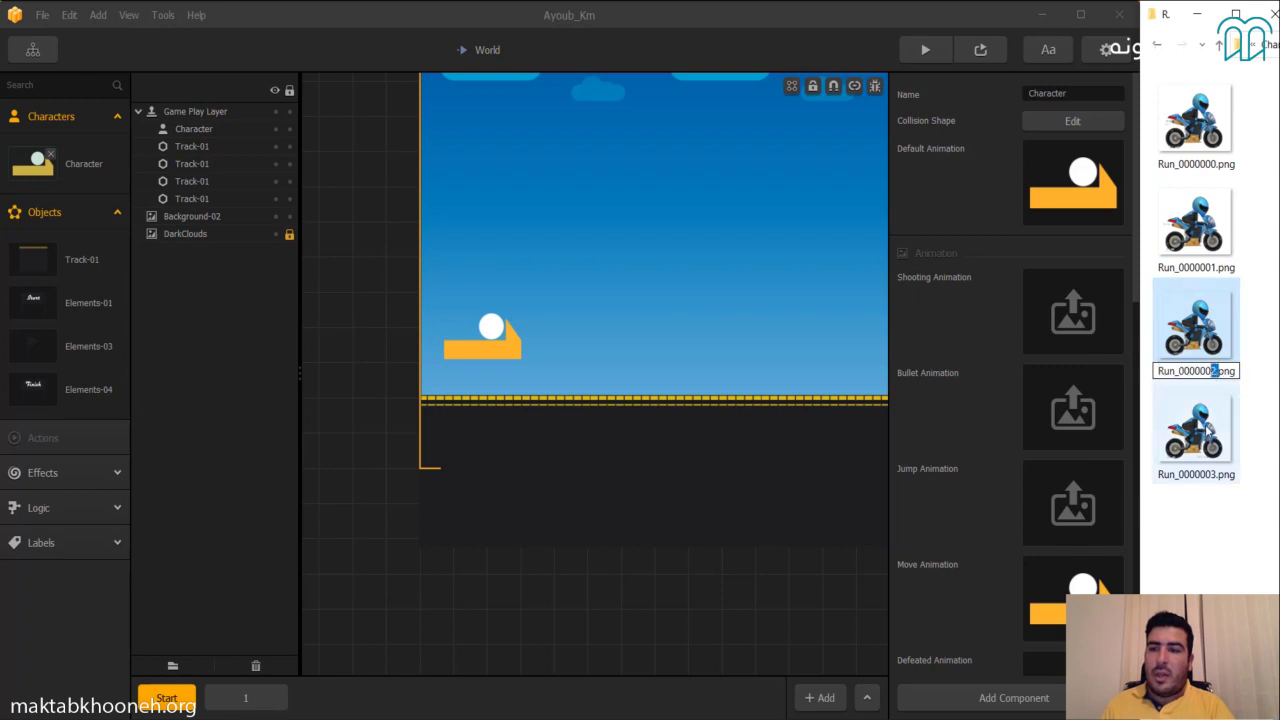
{"action": "key", "text": "Tab"}
{"action": "left_click_drag", "start_coordinate": [1200, 474], "coordinate": [1218, 474]}
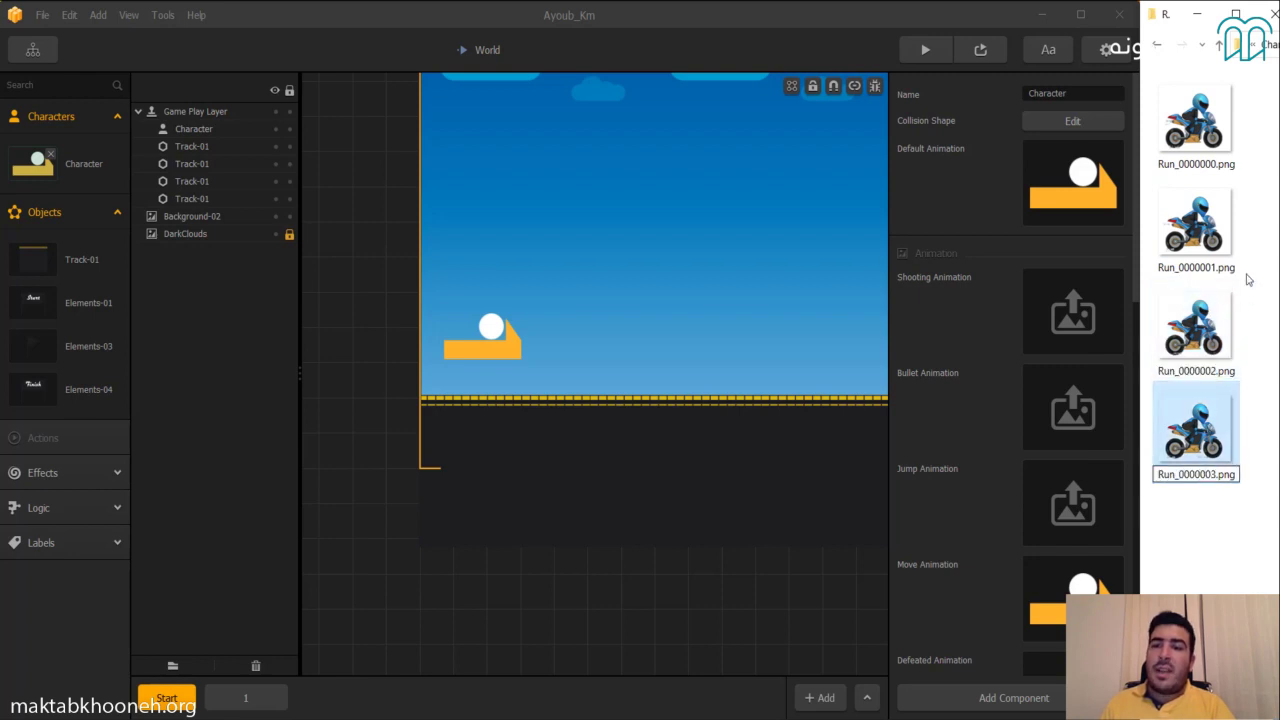
{"action": "left_click", "coordinate": [1248, 278]}
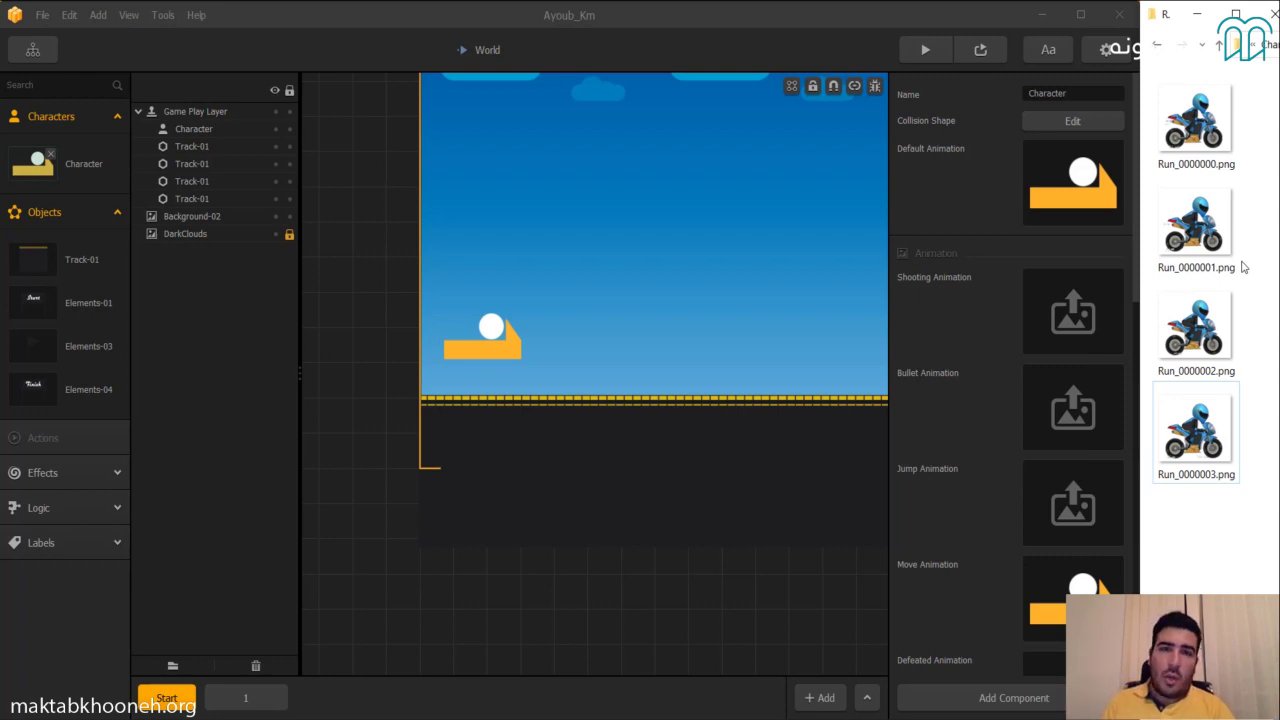
Examine the first and last frames of the run sequence, Run_0000000.png and Run_0000003.png.
{"action": "left_click_drag", "start_coordinate": [1264, 130], "coordinate": [1256, 156]}
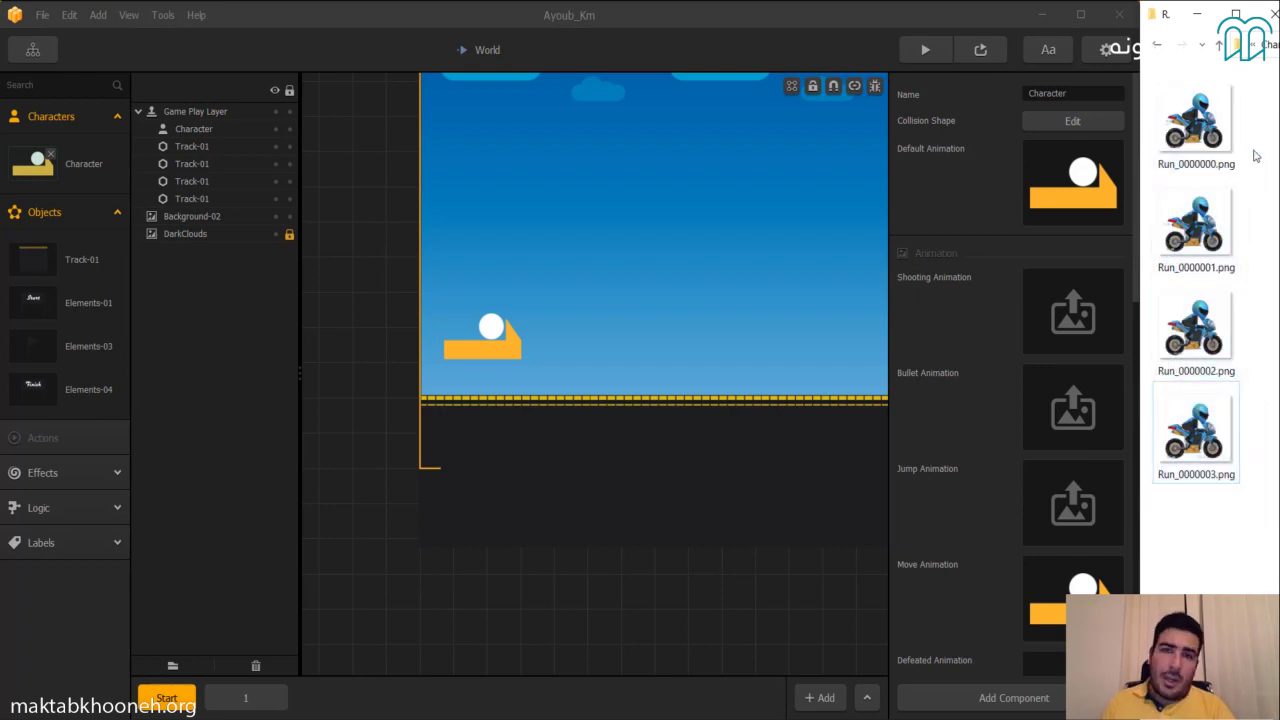
{"action": "left_click", "coordinate": [1200, 118]}
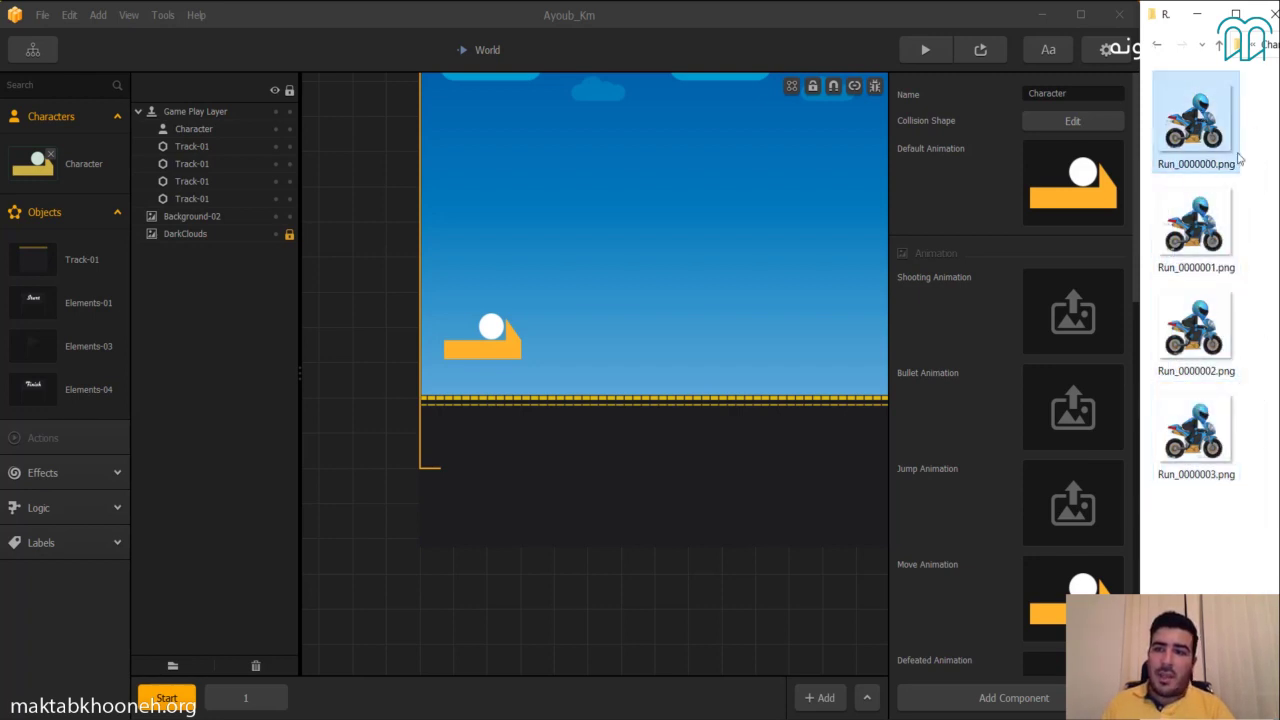
{"action": "left_click", "coordinate": [1225, 423]}
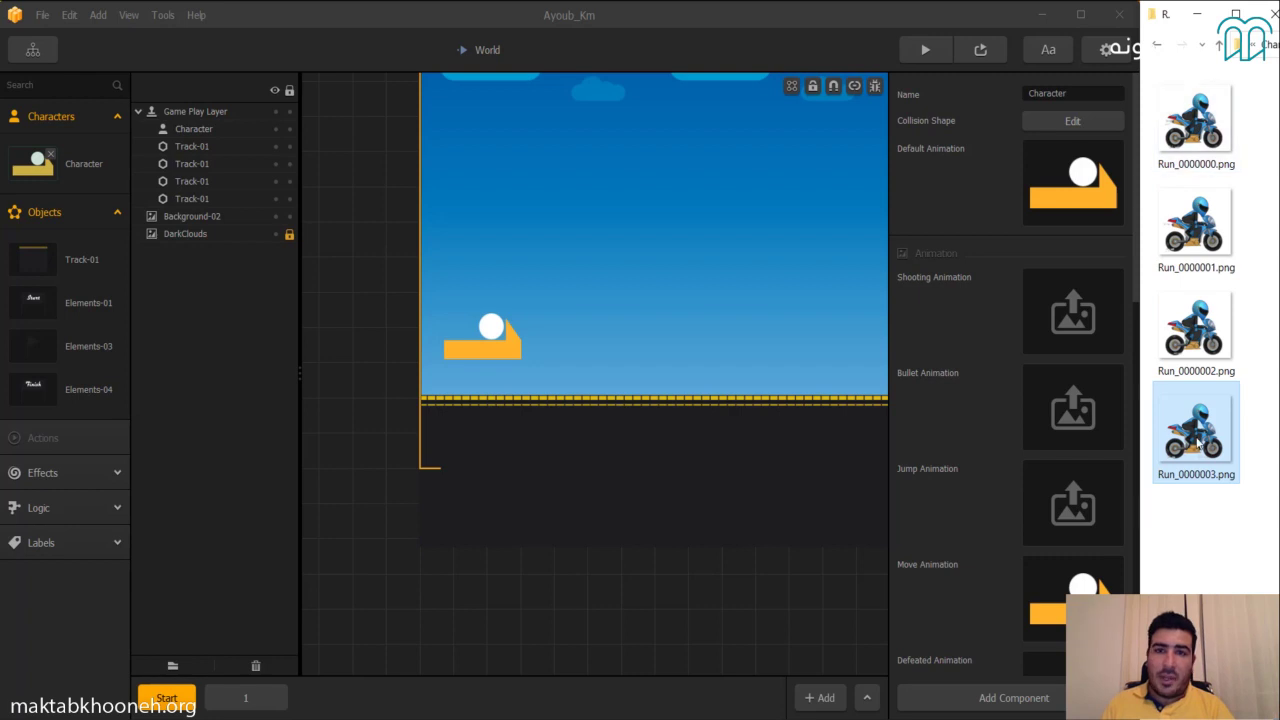
{"action": "left_click", "coordinate": [1271, 306]}
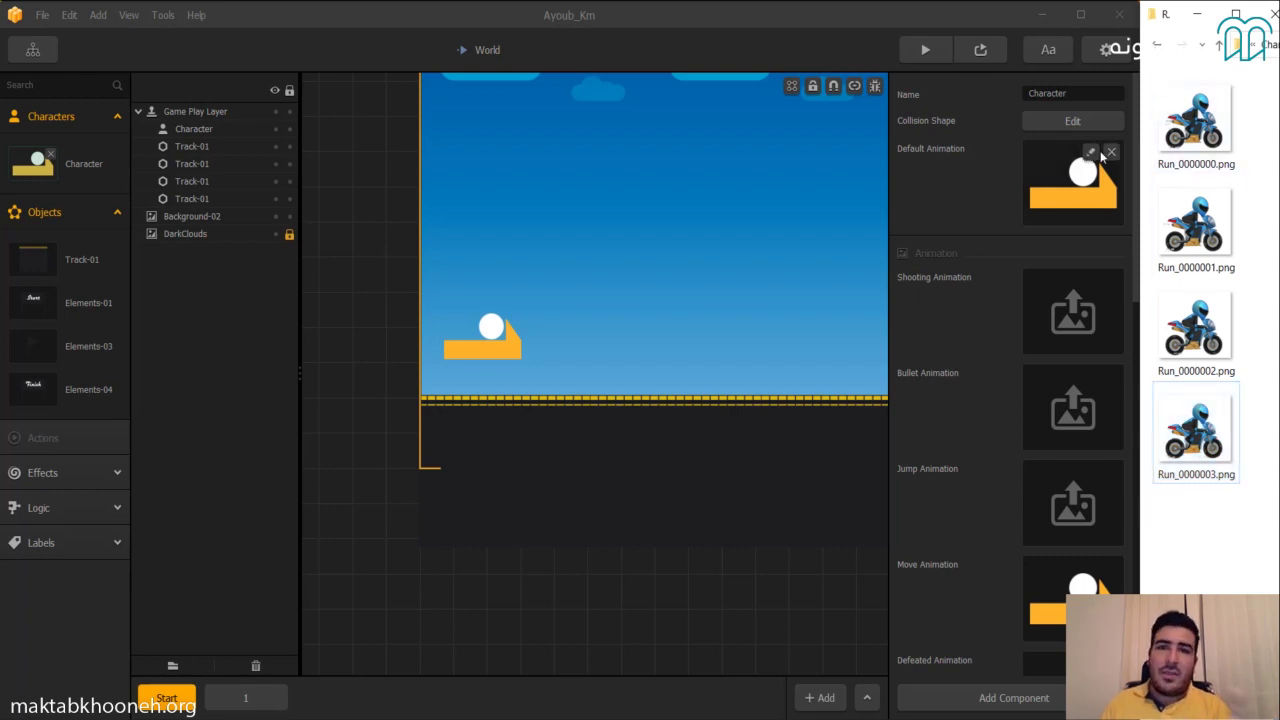
Compare Track-01's default animation with the first Run frame, and show the properties of the leftmost track piece in the scene.
{"action": "left_click", "coordinate": [33, 258]}
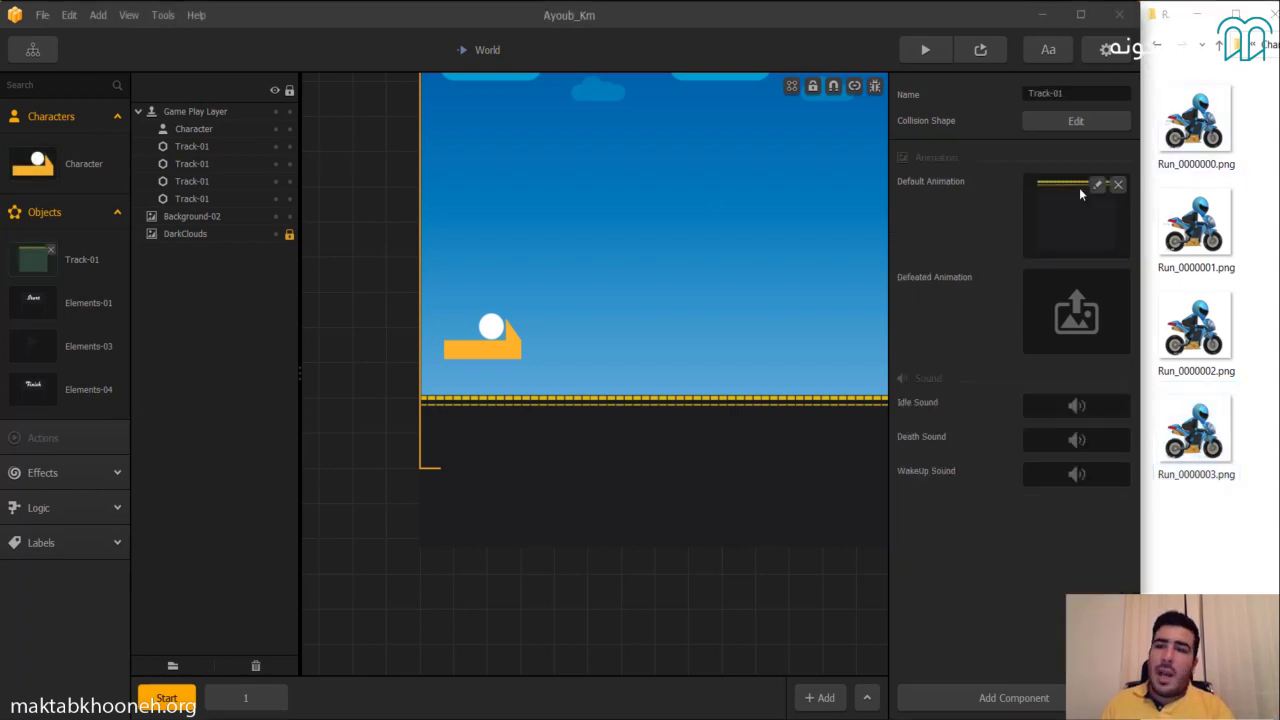
{"action": "mouse_move", "coordinate": [1254, 180]}
{"action": "left_mouse_down"}
{"action": "mouse_move", "coordinate": [1166, 428]}
{"action": "mouse_move", "coordinate": [1256, 205]}
{"action": "mouse_move", "coordinate": [1240, 168]}
{"action": "left_mouse_up"}
{"action": "left_click", "coordinate": [1210, 145]}
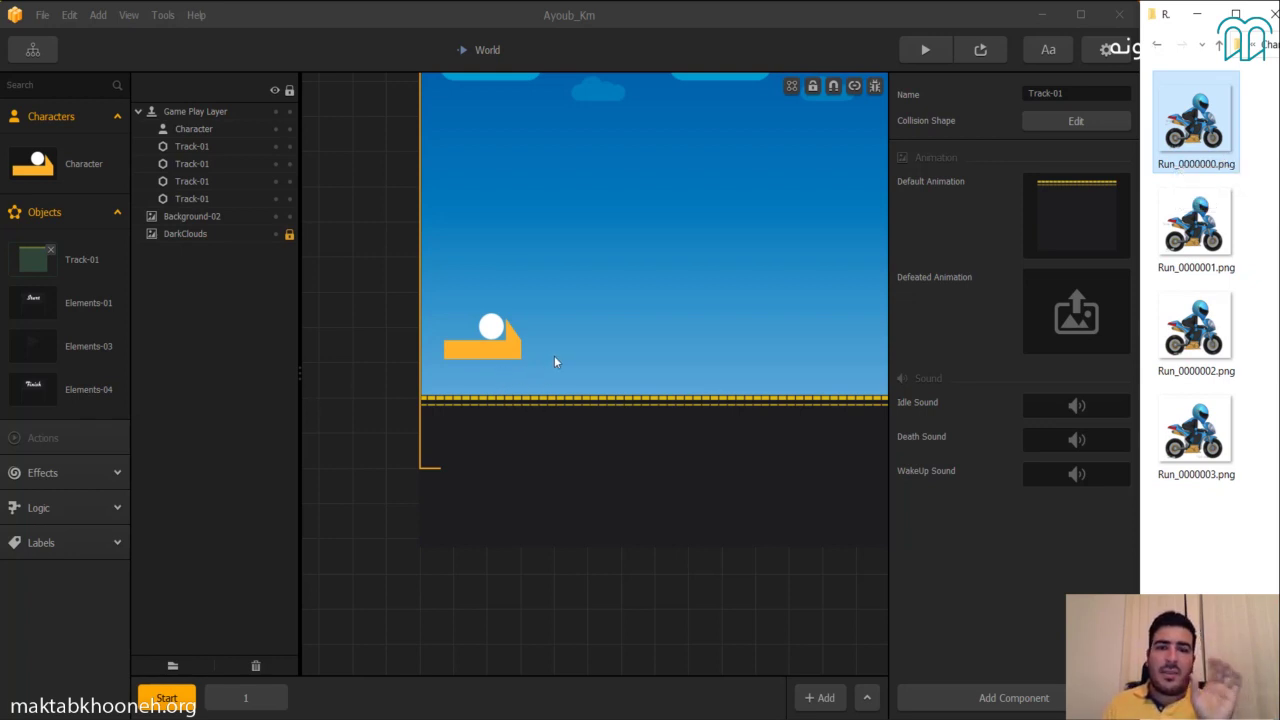
{"action": "left_click", "coordinate": [552, 442]}
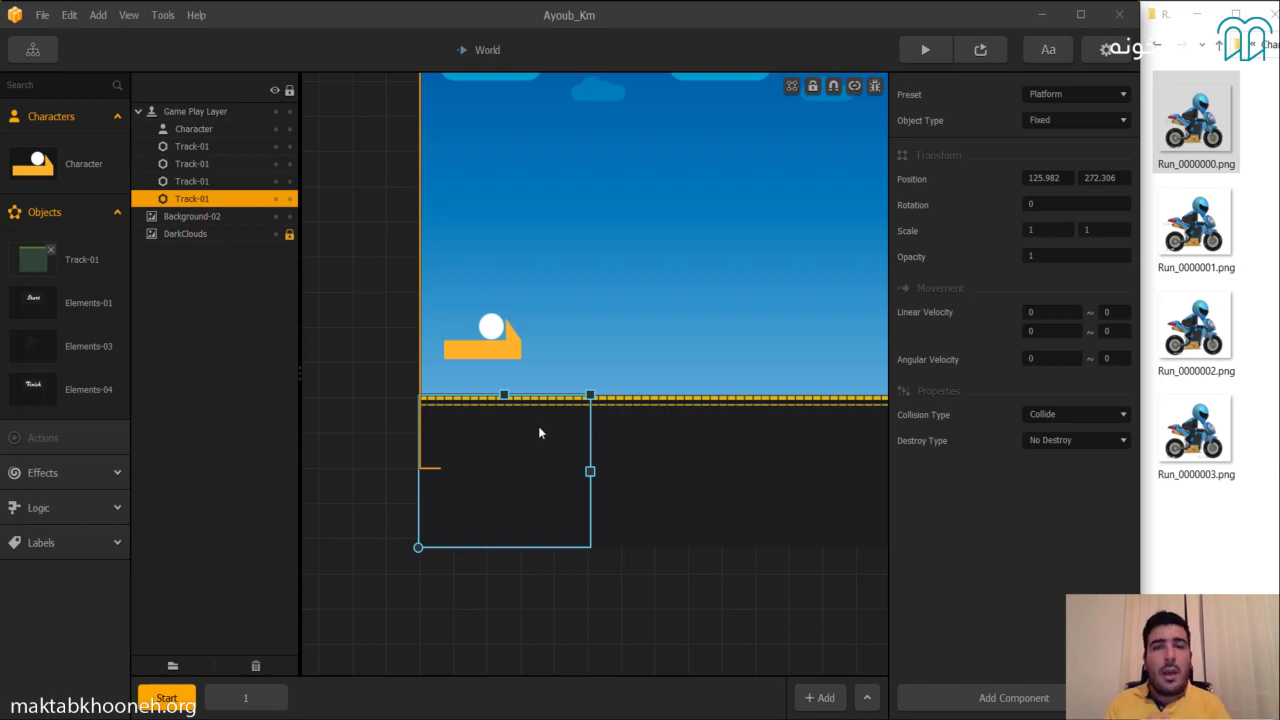
Review the Character's animation, sound and gameplay effect properties alongside the Track-01 object's properties.
{"action": "left_click", "coordinate": [1256, 228]}
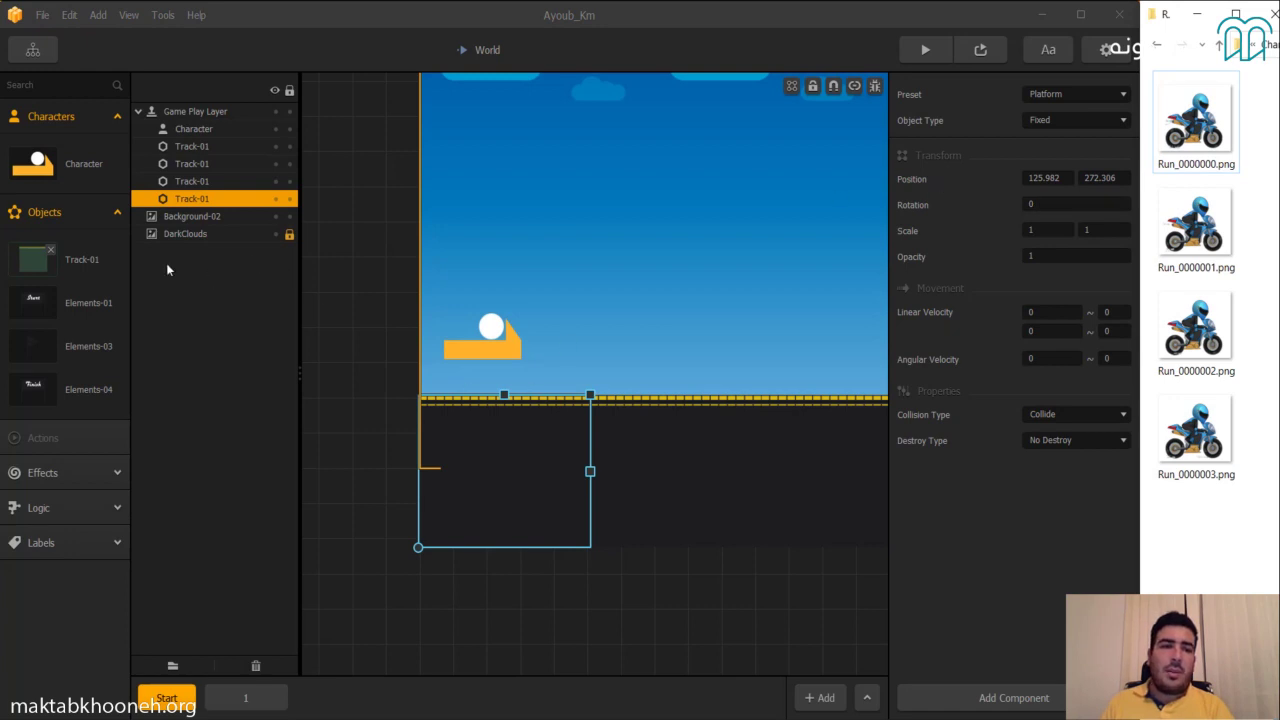
{"action": "left_click", "coordinate": [62, 261]}
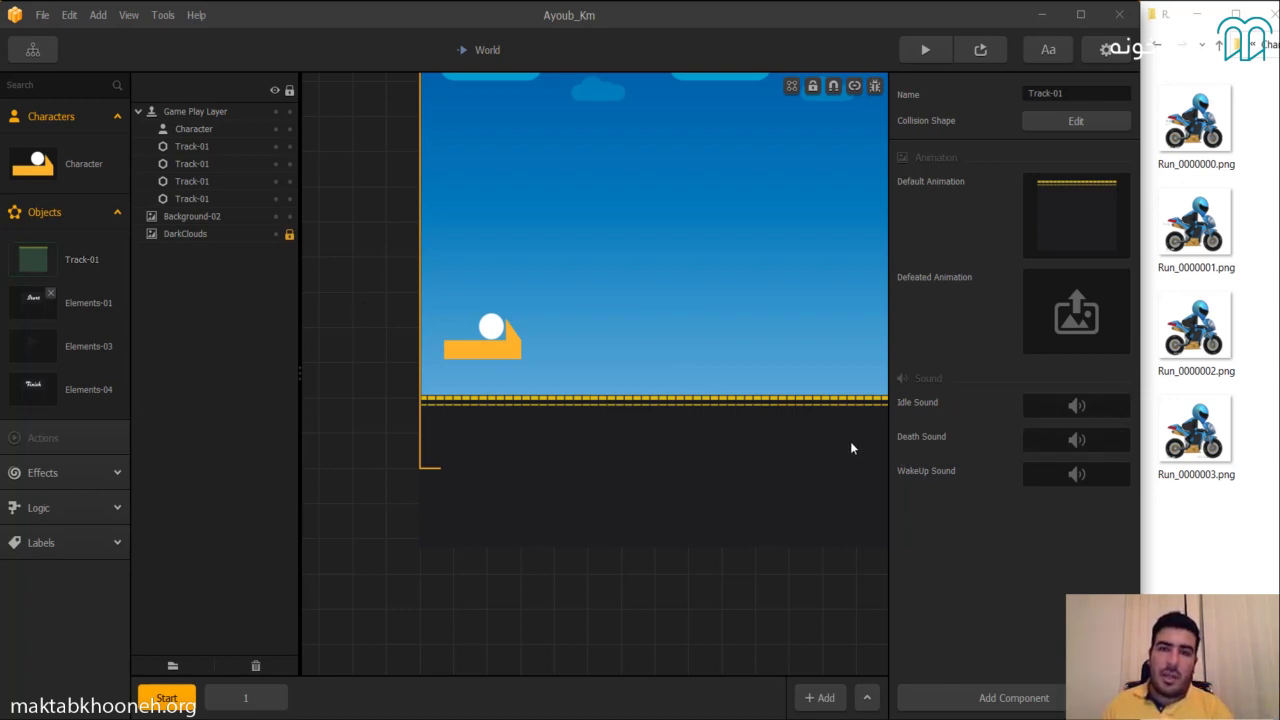
{"action": "left_click", "coordinate": [110, 165]}
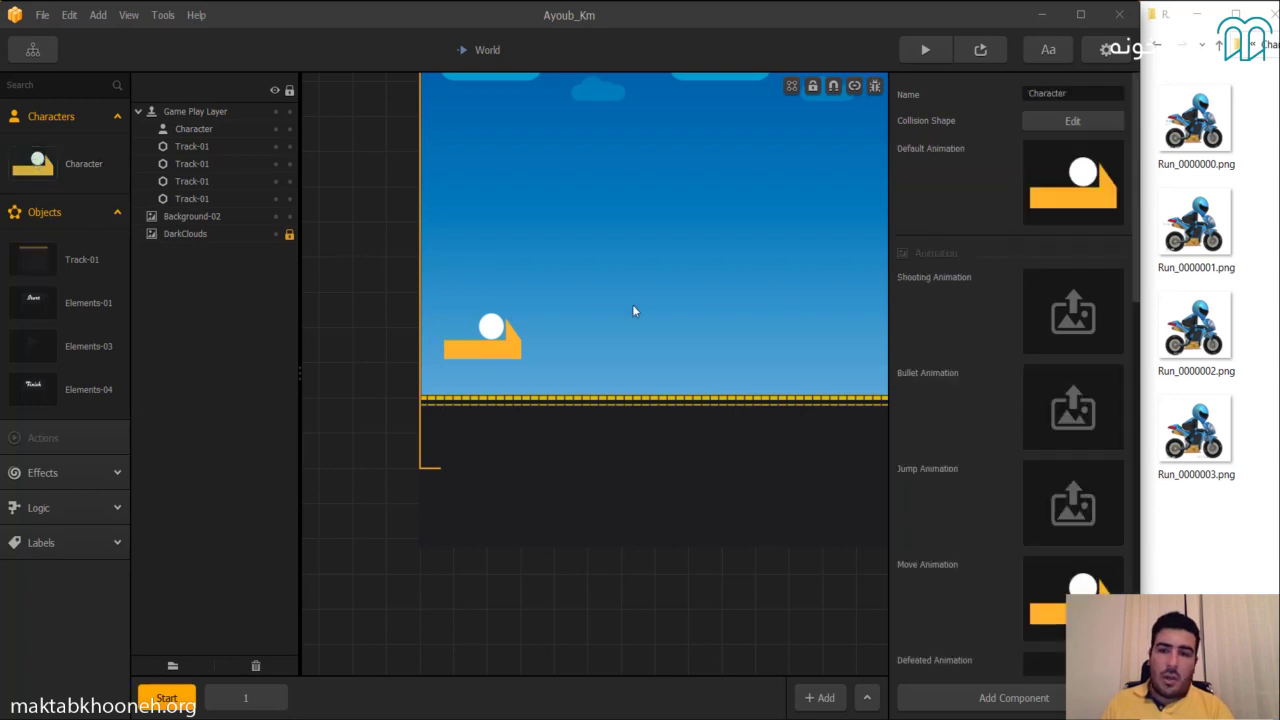
{"action": "scroll", "coordinate": [1013, 354], "scroll_direction": "down", "scroll_amount": 4}
{"action": "scroll", "coordinate": [1012, 355], "scroll_direction": "down", "scroll_amount": 1}
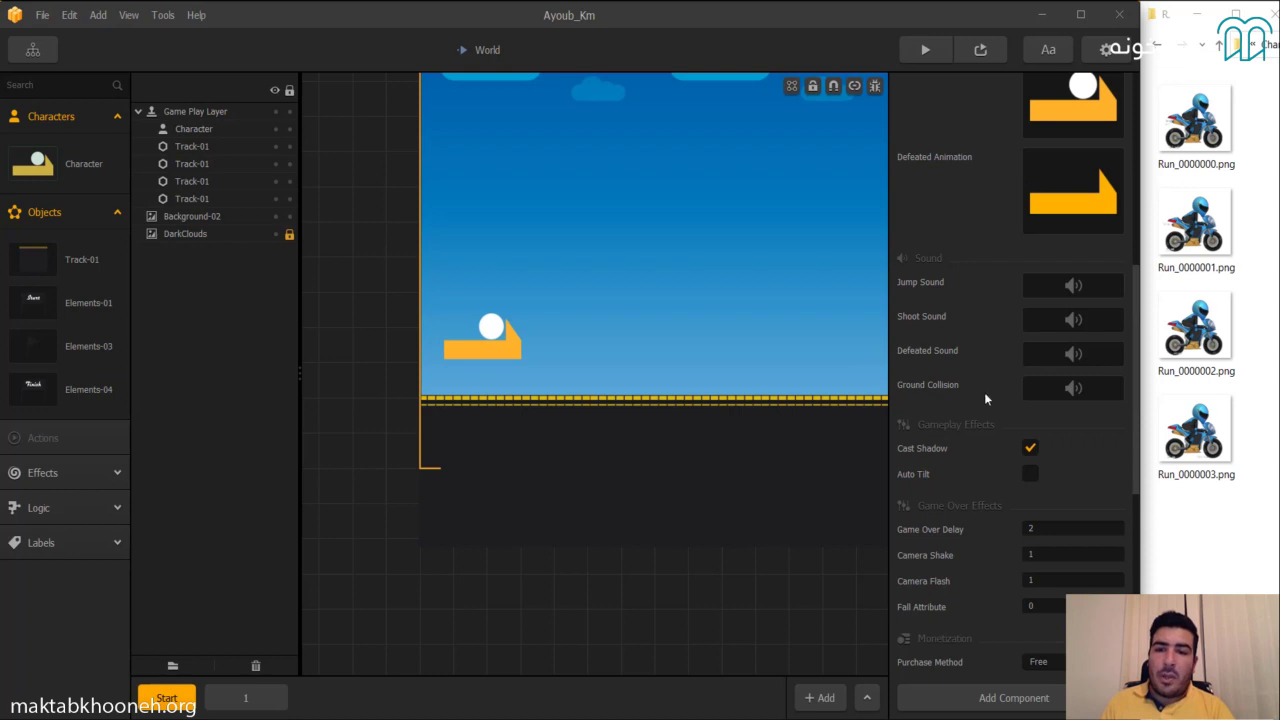
{"action": "scroll", "coordinate": [984, 396], "scroll_direction": "up", "scroll_amount": 5}
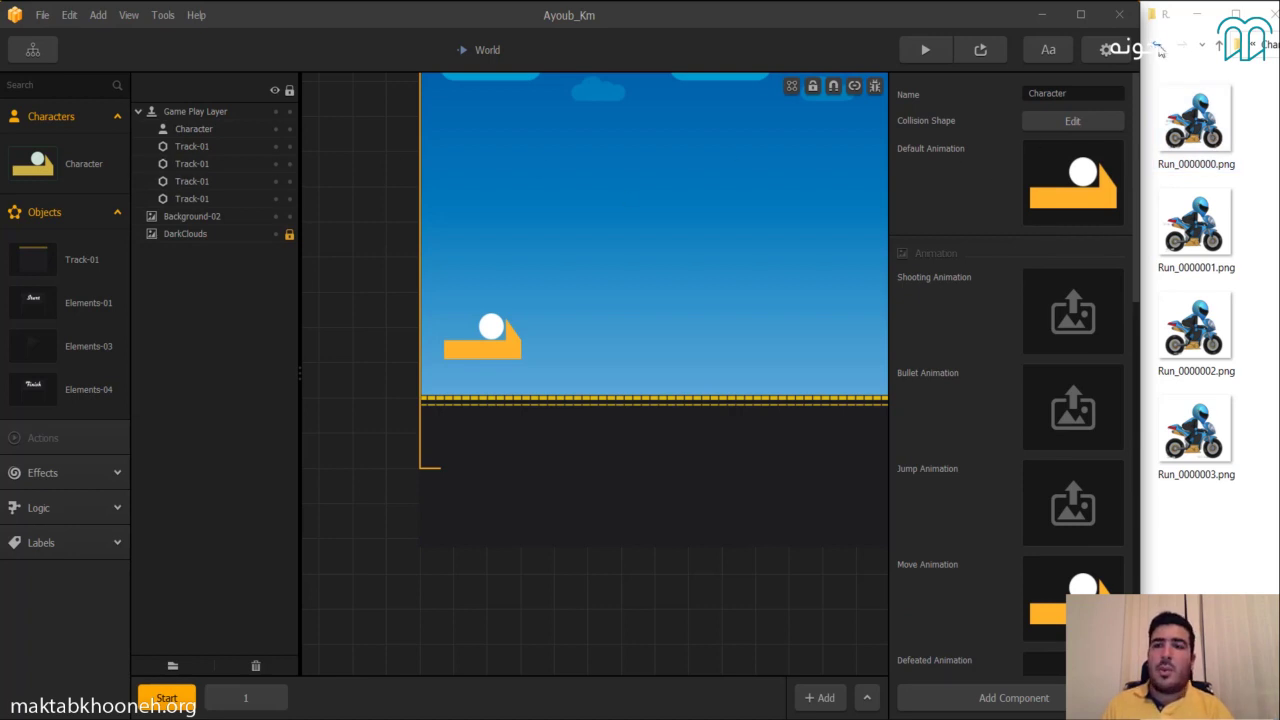
Return to the folder listing Character-1 to Character-4, and compare the properties of the Track-01, Character and Elements-01 assets.
{"action": "left_click", "coordinate": [1158, 47]}
{"action": "left_click", "coordinate": [1158, 47]}
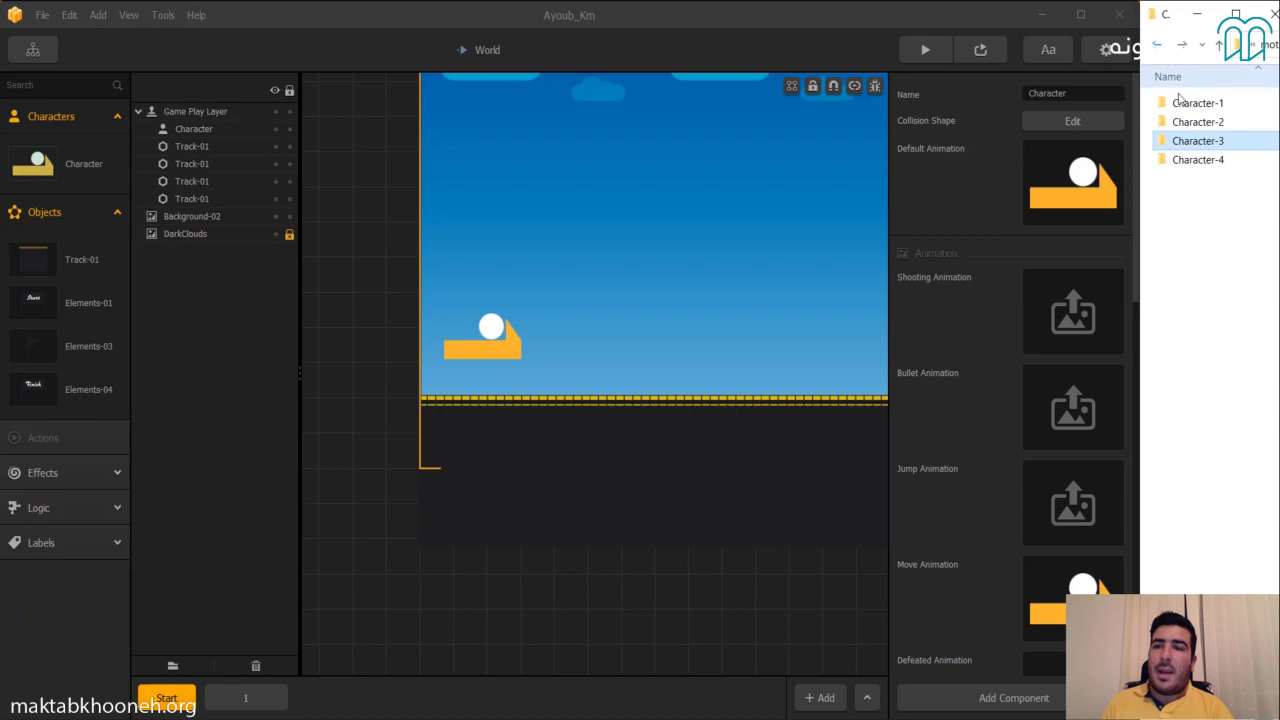
{"action": "left_click", "coordinate": [45, 268]}
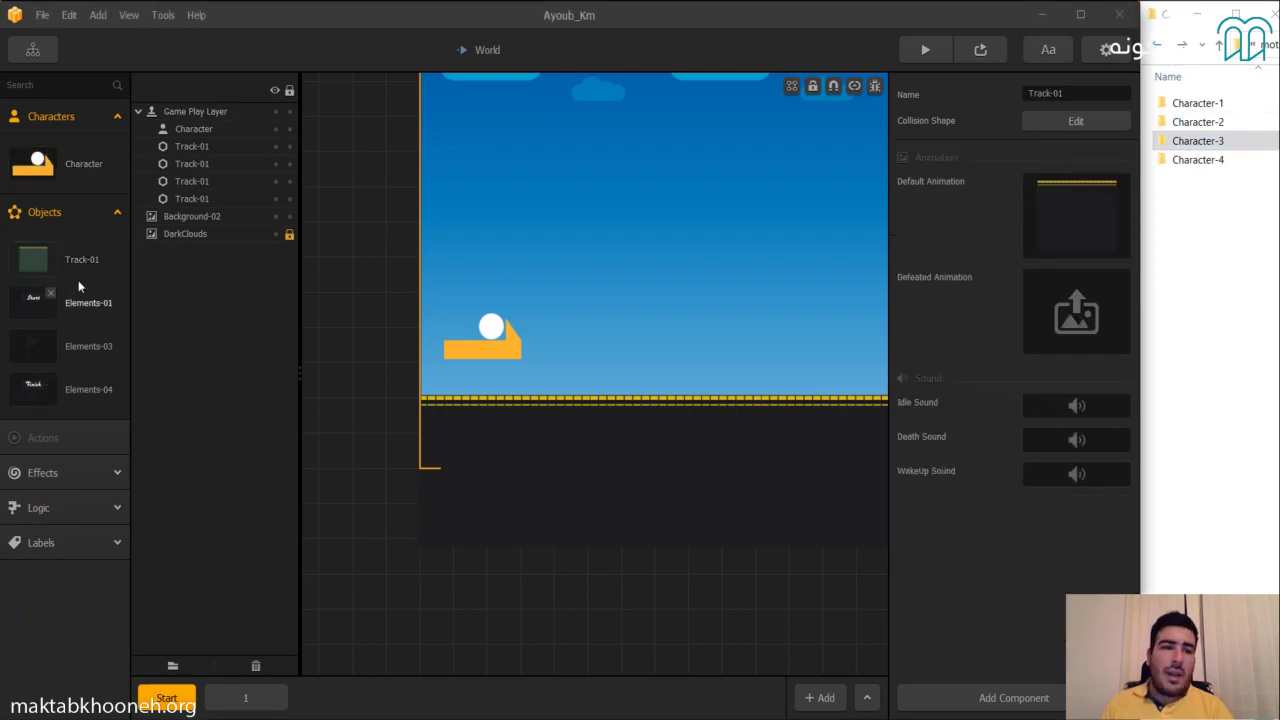
{"action": "left_click", "coordinate": [38, 172]}
{"action": "left_click", "coordinate": [33, 302]}
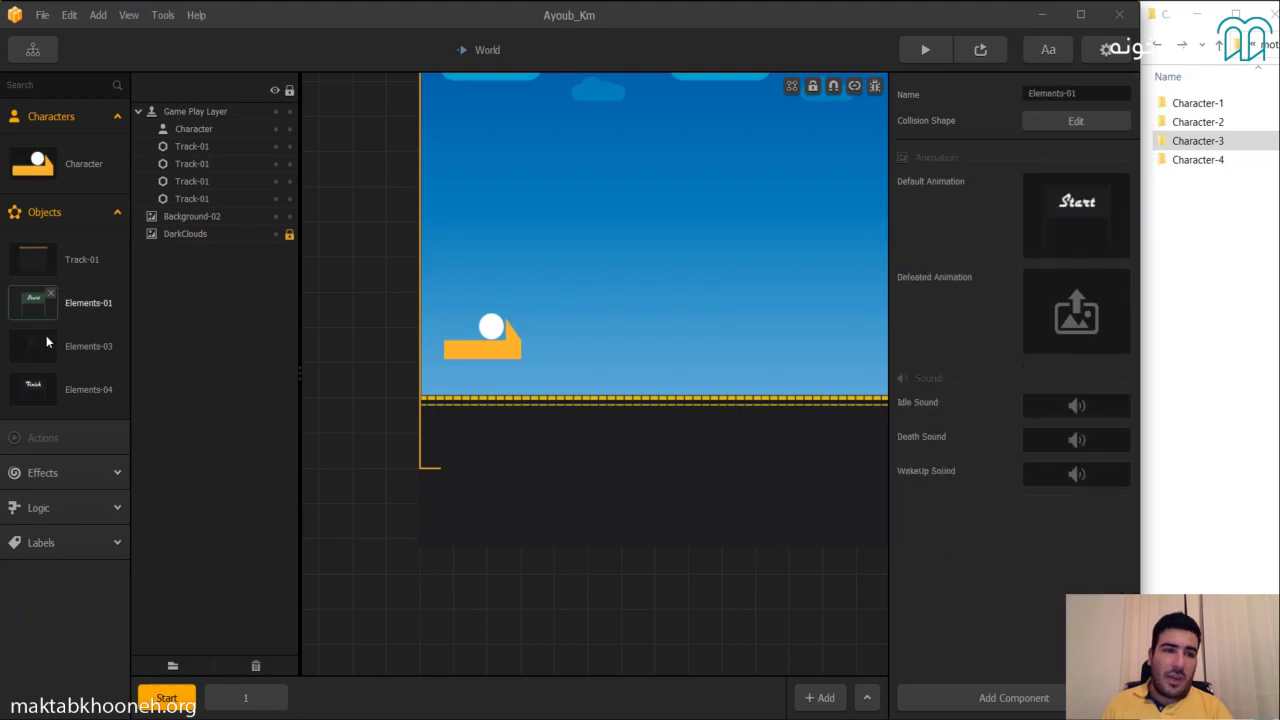
Remove the existing Move Animation and Defeated Animation images from the Character asset.
{"action": "left_click", "coordinate": [54, 169]}
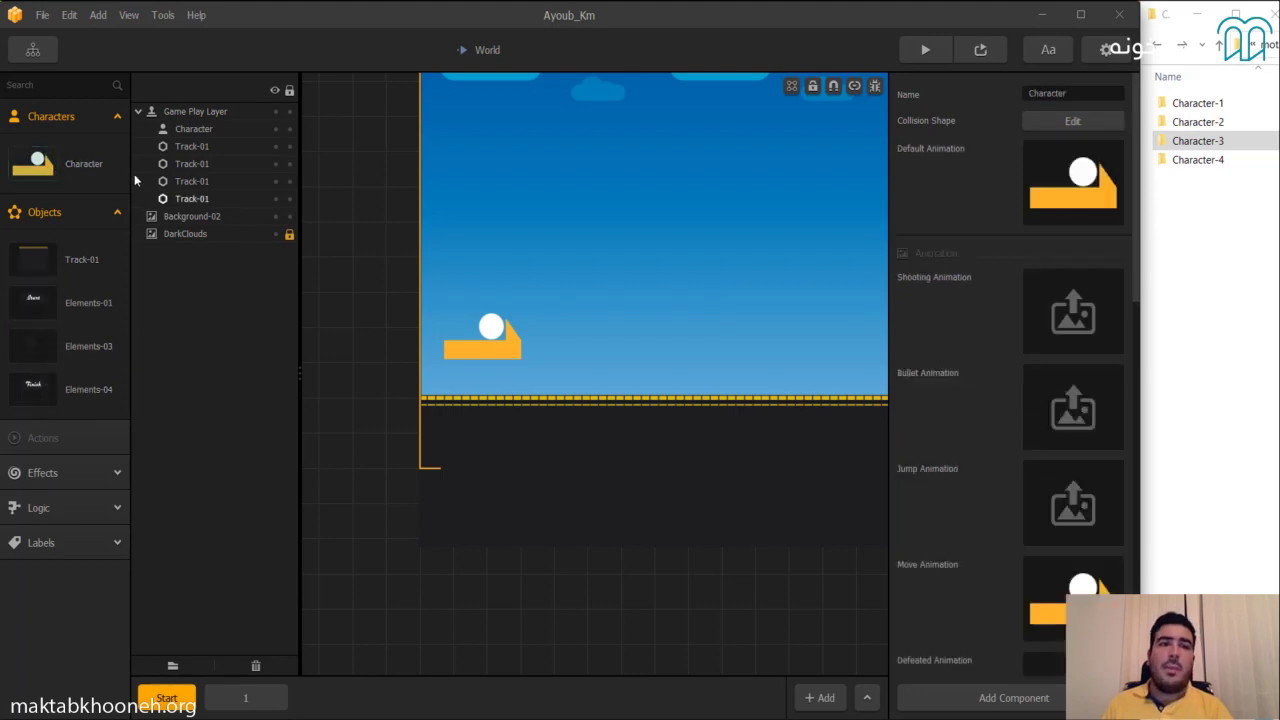
{"action": "scroll", "coordinate": [1001, 515], "scroll_direction": "down", "scroll_amount": 1}
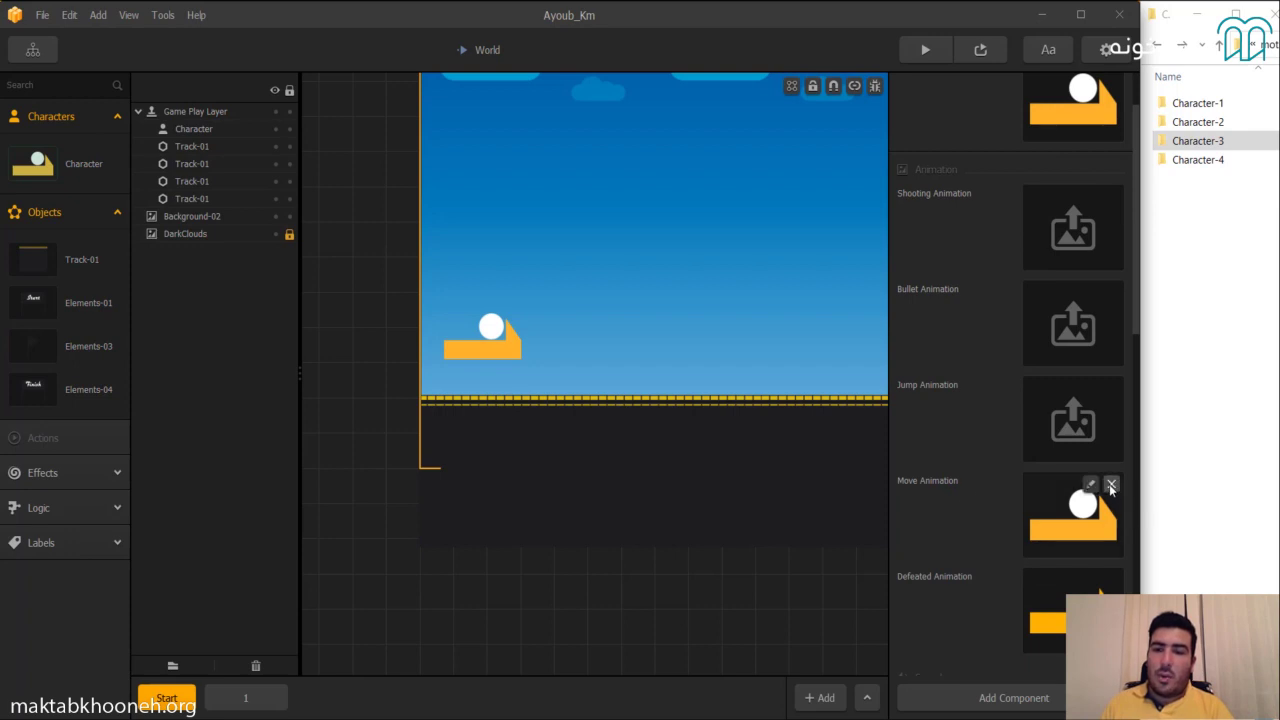
{"action": "left_click", "coordinate": [1110, 486]}
{"action": "scroll", "coordinate": [1109, 486], "scroll_direction": "down", "scroll_amount": 3}
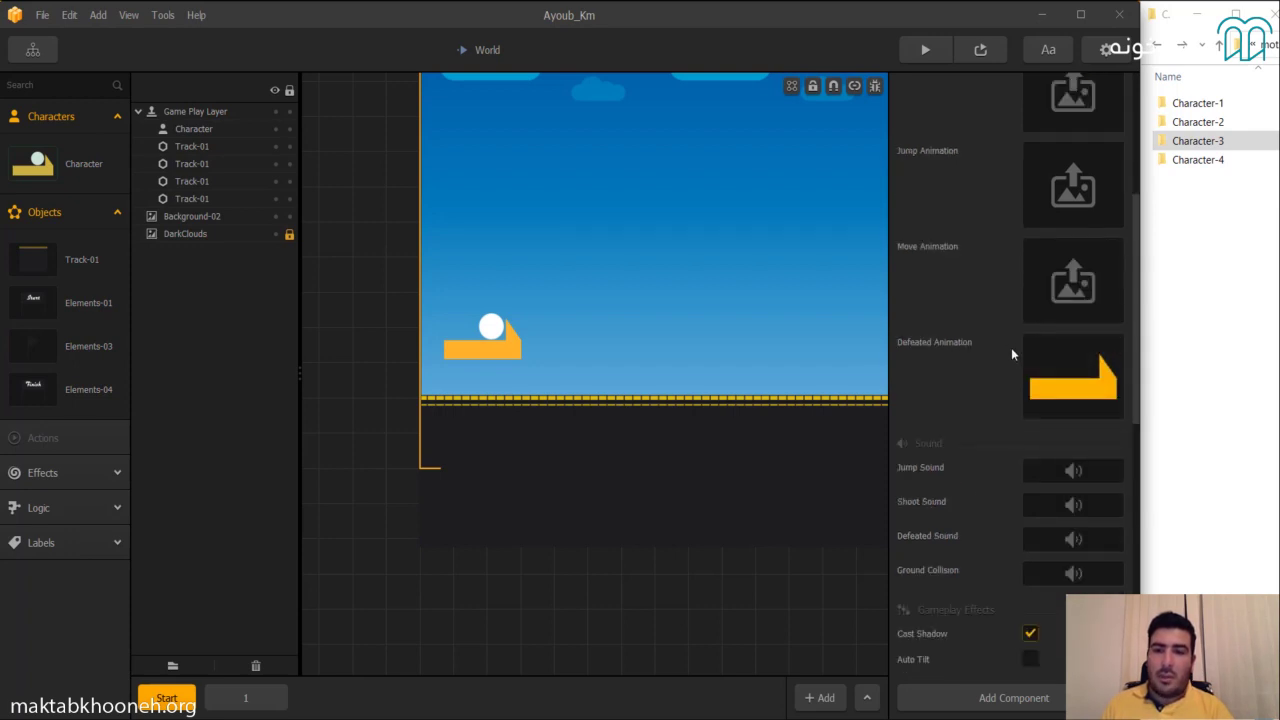
{"action": "mouse_move", "coordinate": [1039, 365]}
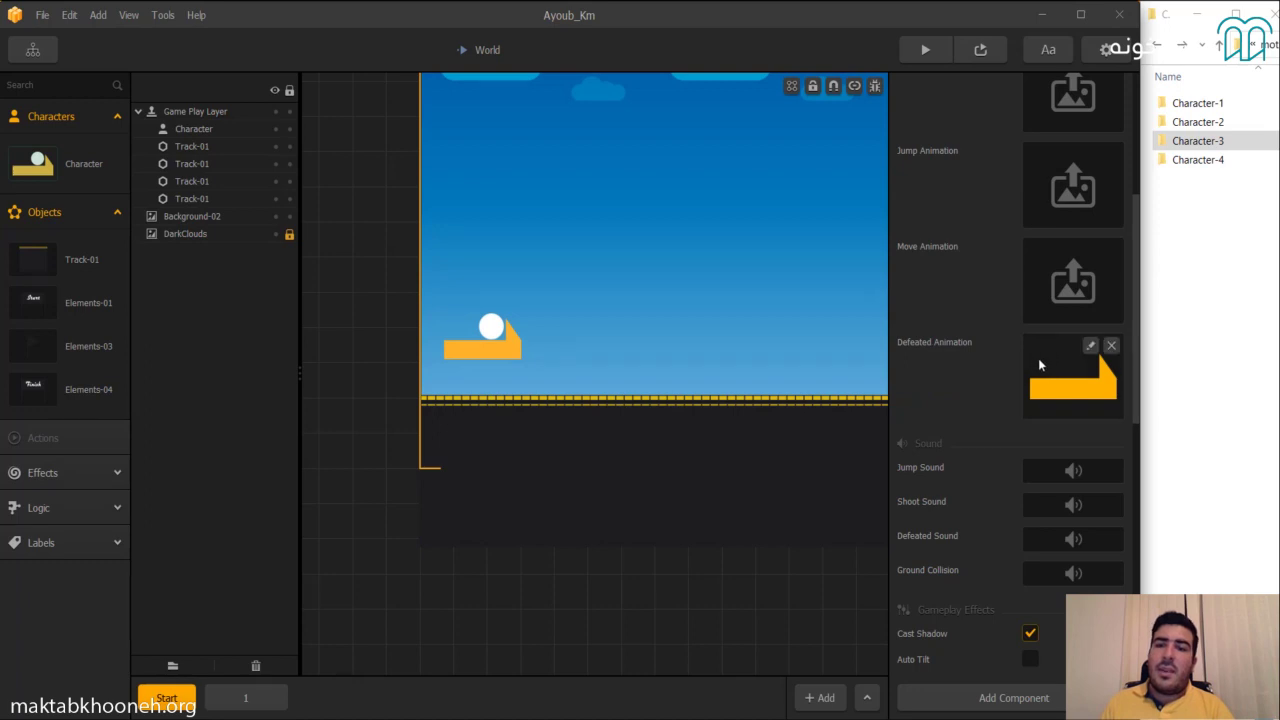
{"action": "left_click", "coordinate": [1111, 346]}
{"action": "scroll", "coordinate": [938, 390], "scroll_direction": "up", "scroll_amount": 4}
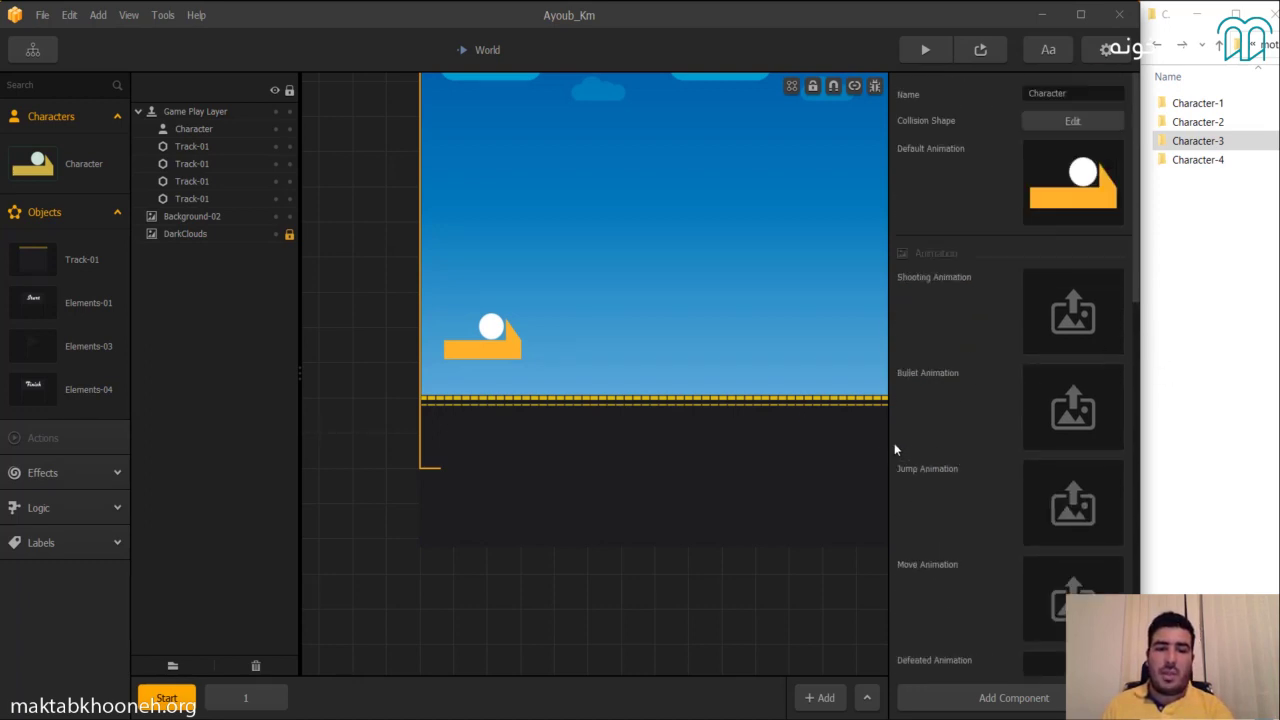
Browse from the character folders back through the motor folder to the contents of the Motorbike-3 folder.
{"action": "left_click", "coordinate": [1206, 148]}
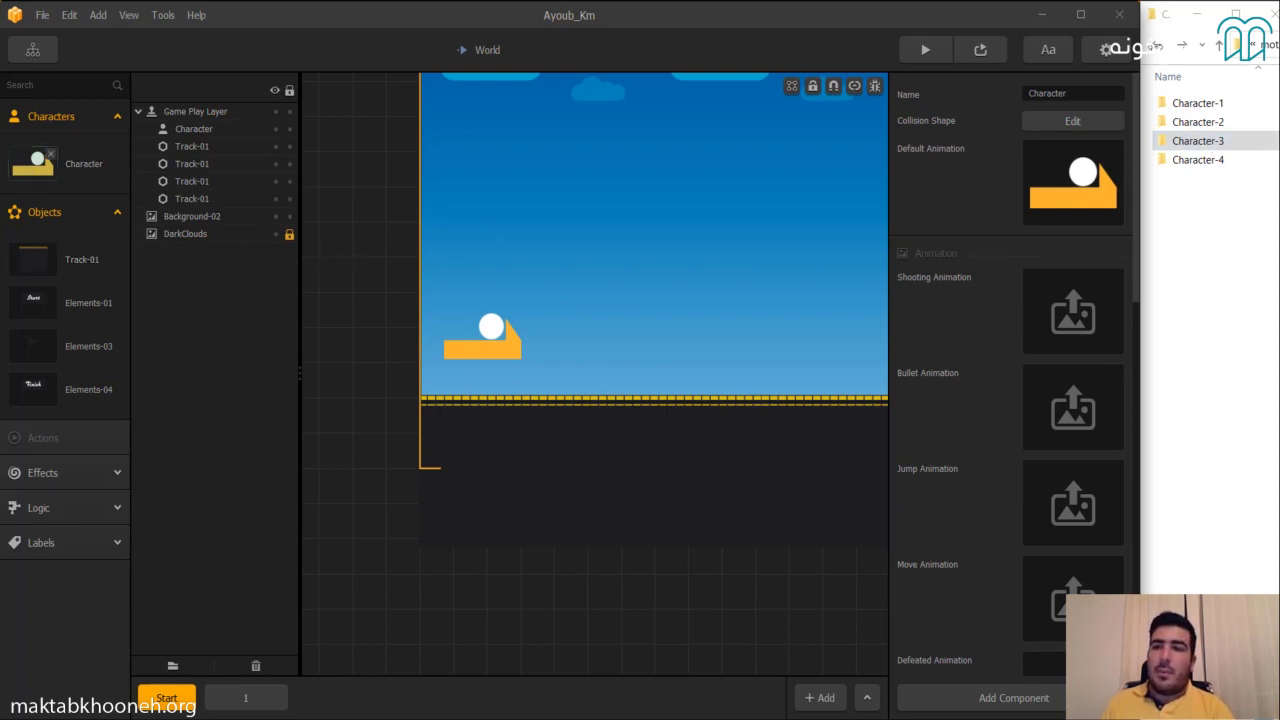
{"action": "left_click", "coordinate": [1157, 45]}
{"action": "left_click", "coordinate": [1157, 45]}
{"action": "left_click", "coordinate": [1180, 46]}
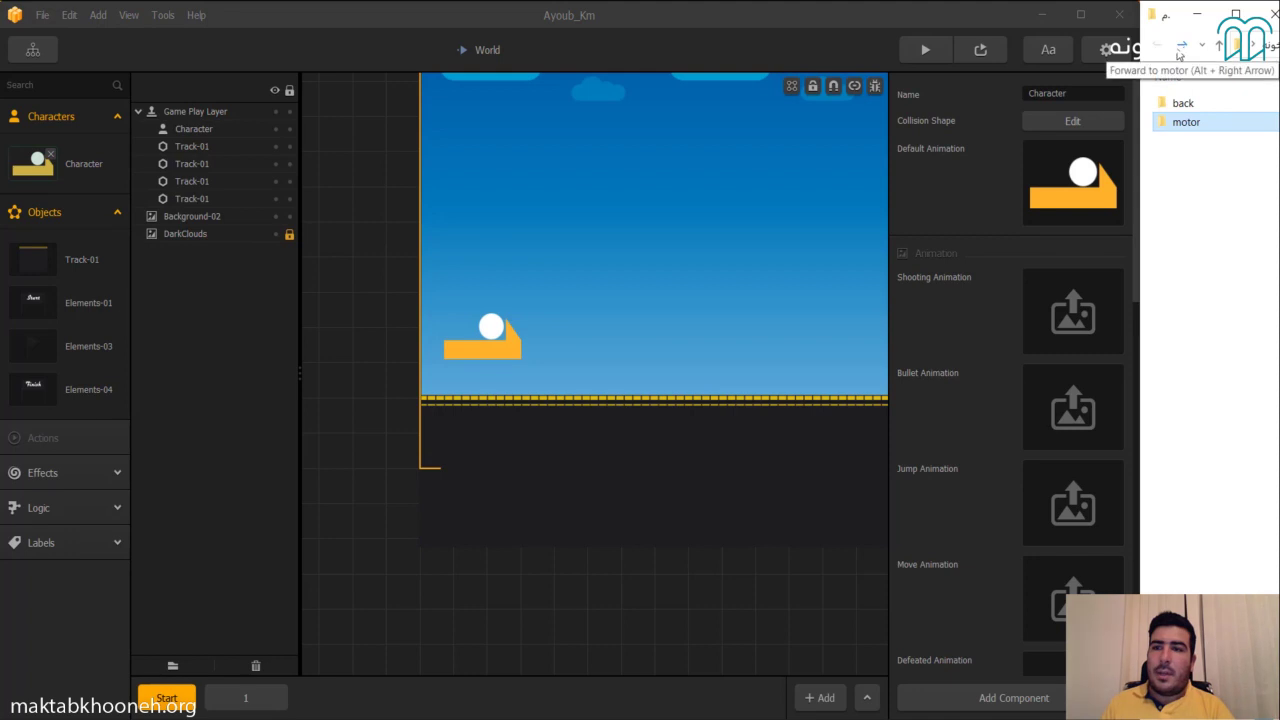
{"action": "left_click", "coordinate": [1180, 52]}
{"action": "double_click", "coordinate": [1196, 139]}
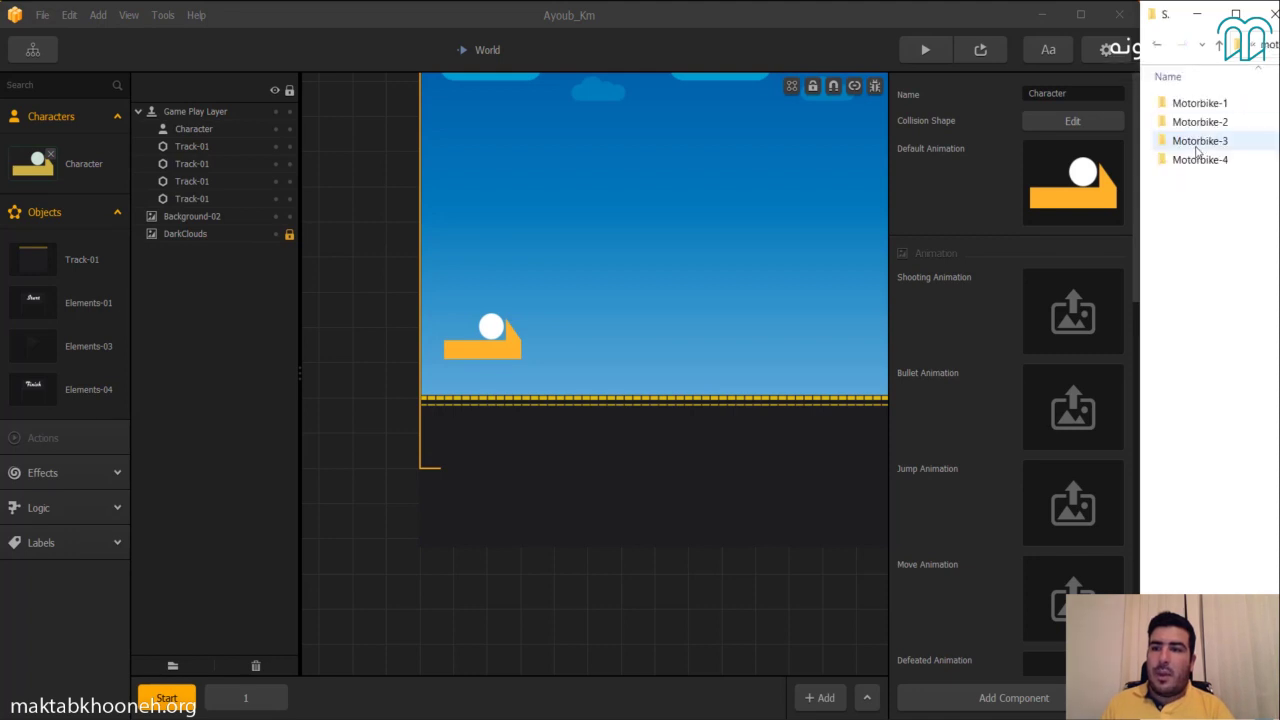
{"action": "double_click", "coordinate": [1200, 140]}
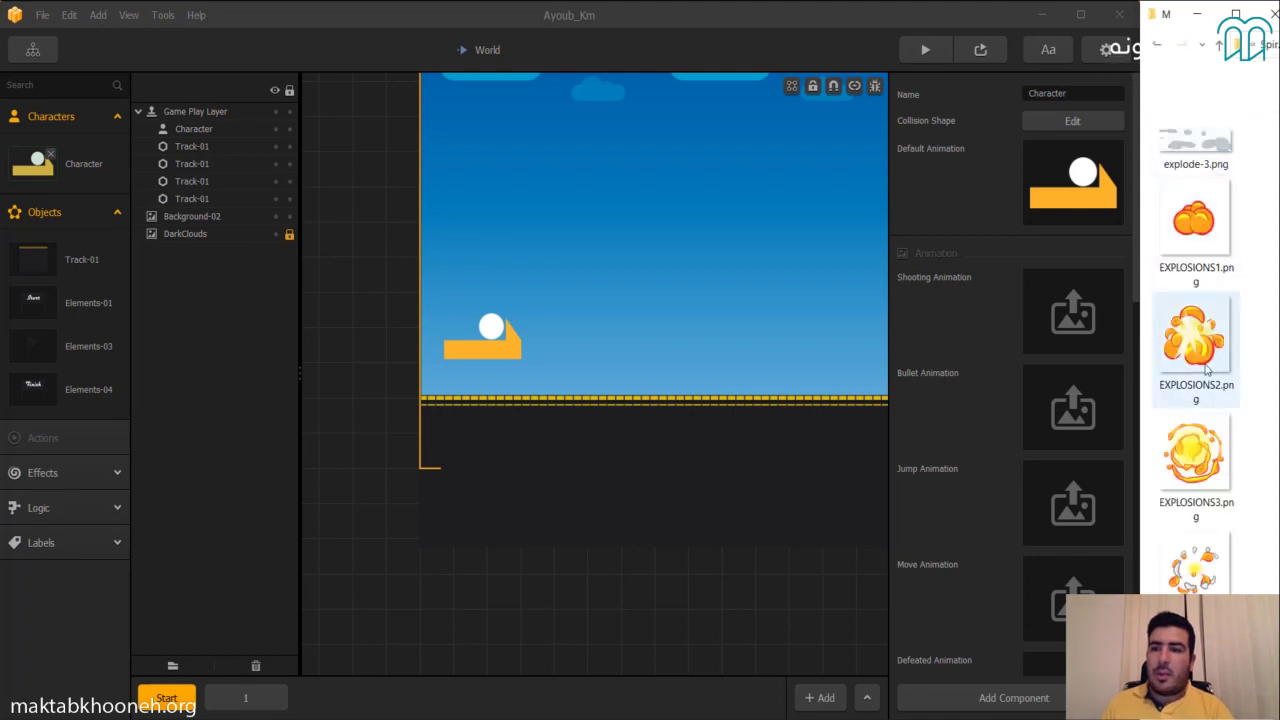
Set the wheelless motorbike picture image-01.png as the Character's default animation.
{"action": "scroll", "coordinate": [1235, 358], "scroll_direction": "down", "scroll_amount": 5}
{"action": "left_click", "coordinate": [1230, 258]}
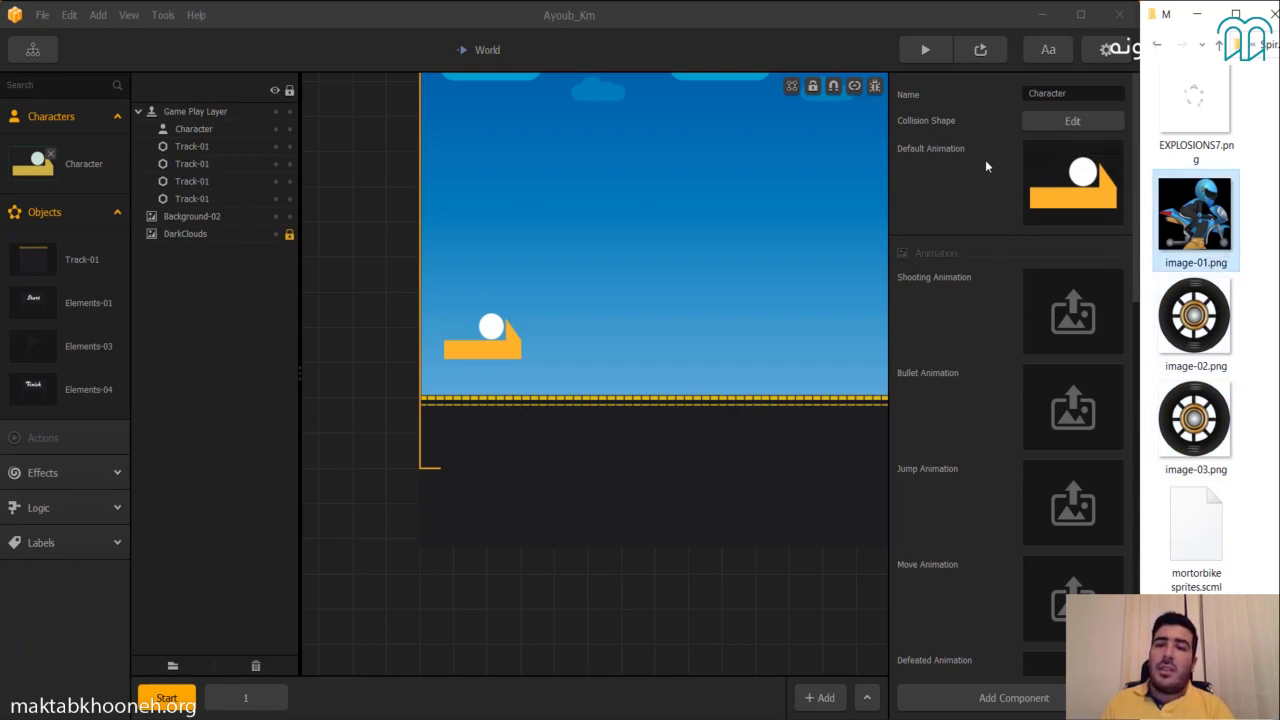
{"action": "left_click_drag", "start_coordinate": [1195, 215], "coordinate": [1072, 193]}
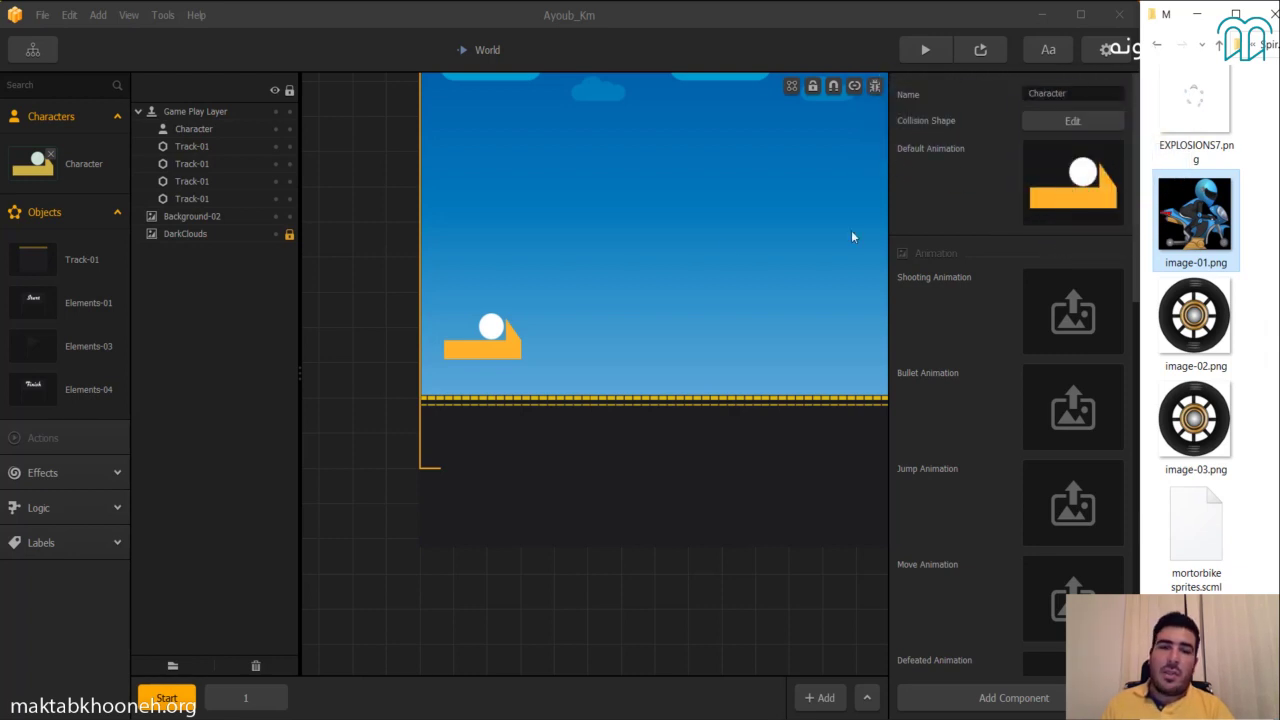
Delete the motorbike Character instance from the scene while keeping its asset.
{"action": "left_click", "coordinate": [600, 224]}
{"action": "left_click_drag", "start_coordinate": [560, 243], "coordinate": [660, 236]}
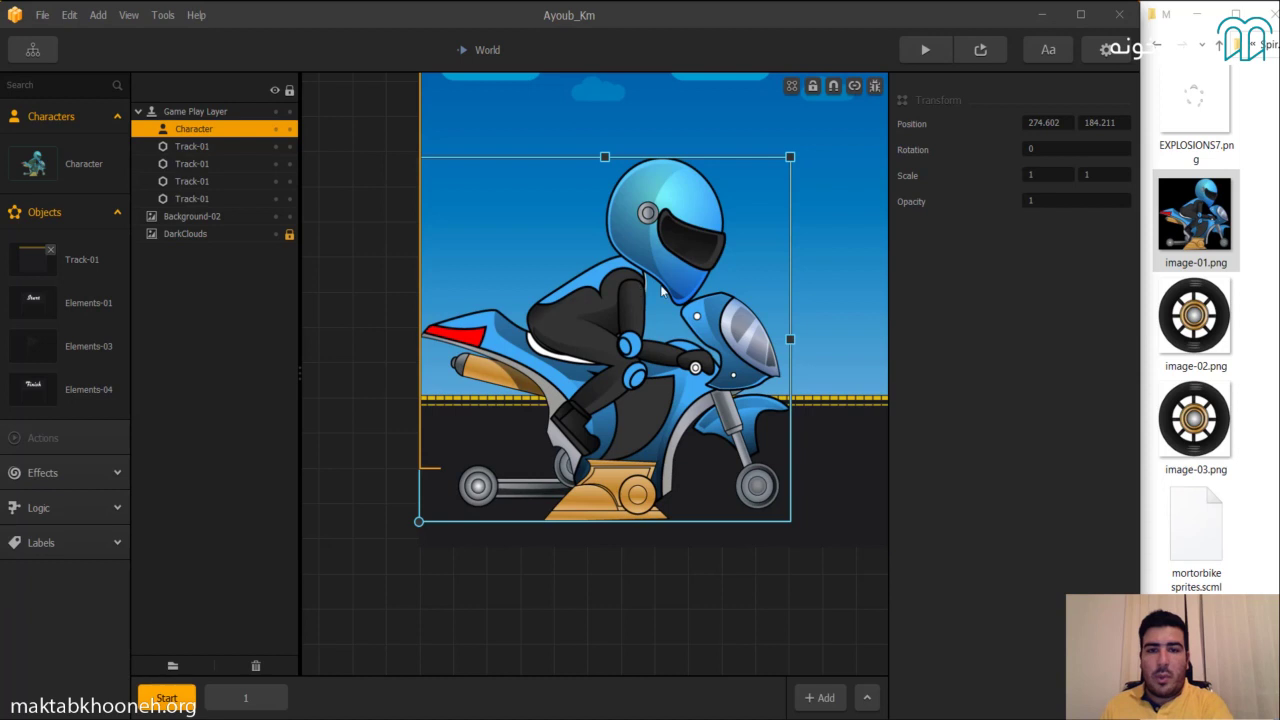
{"action": "key", "text": "Delete"}
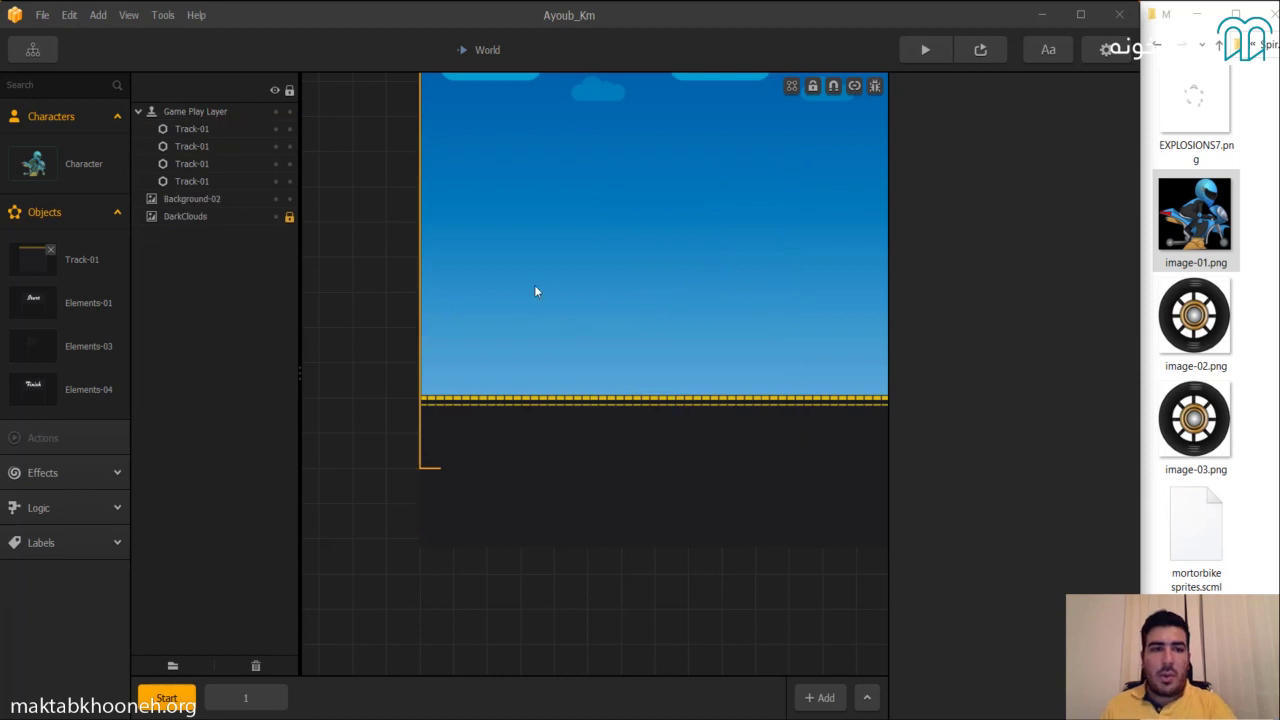
Import the wheel image-02.png as an object, try it on the track, and delete its instance from the scene.
{"action": "left_click", "coordinate": [1213, 326]}
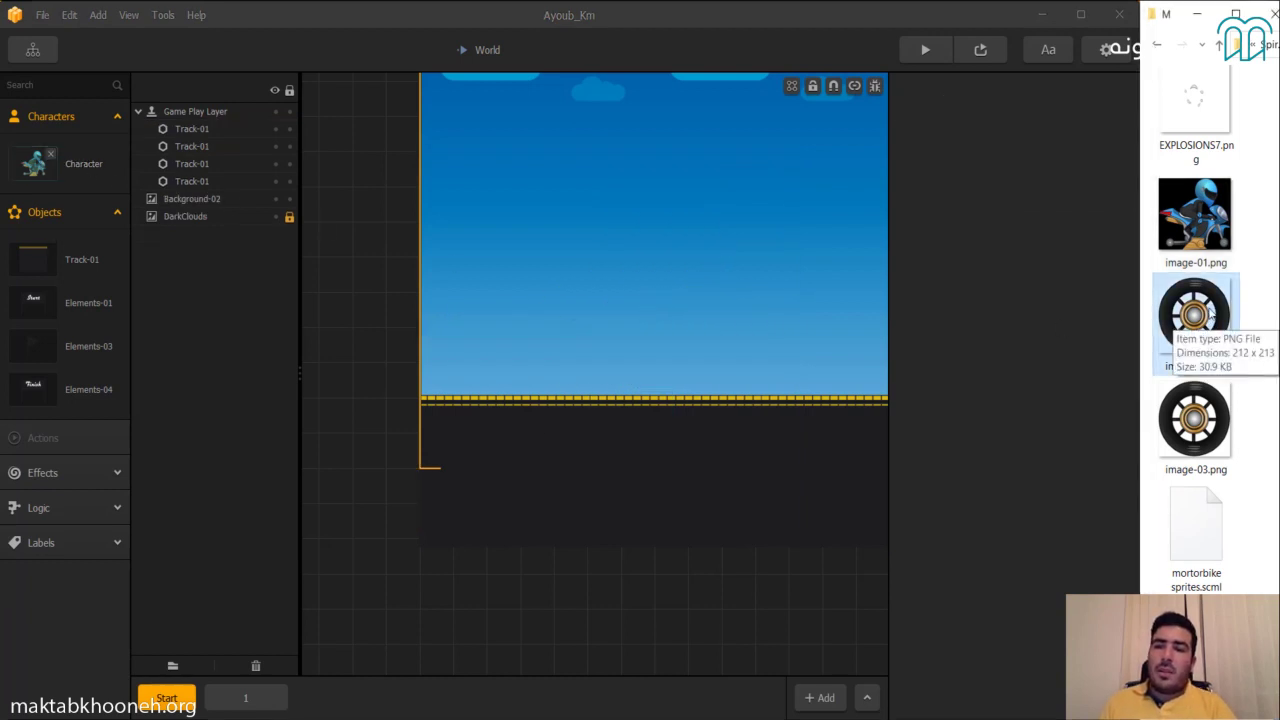
{"action": "left_click_drag", "start_coordinate": [1200, 325], "coordinate": [768, 238]}
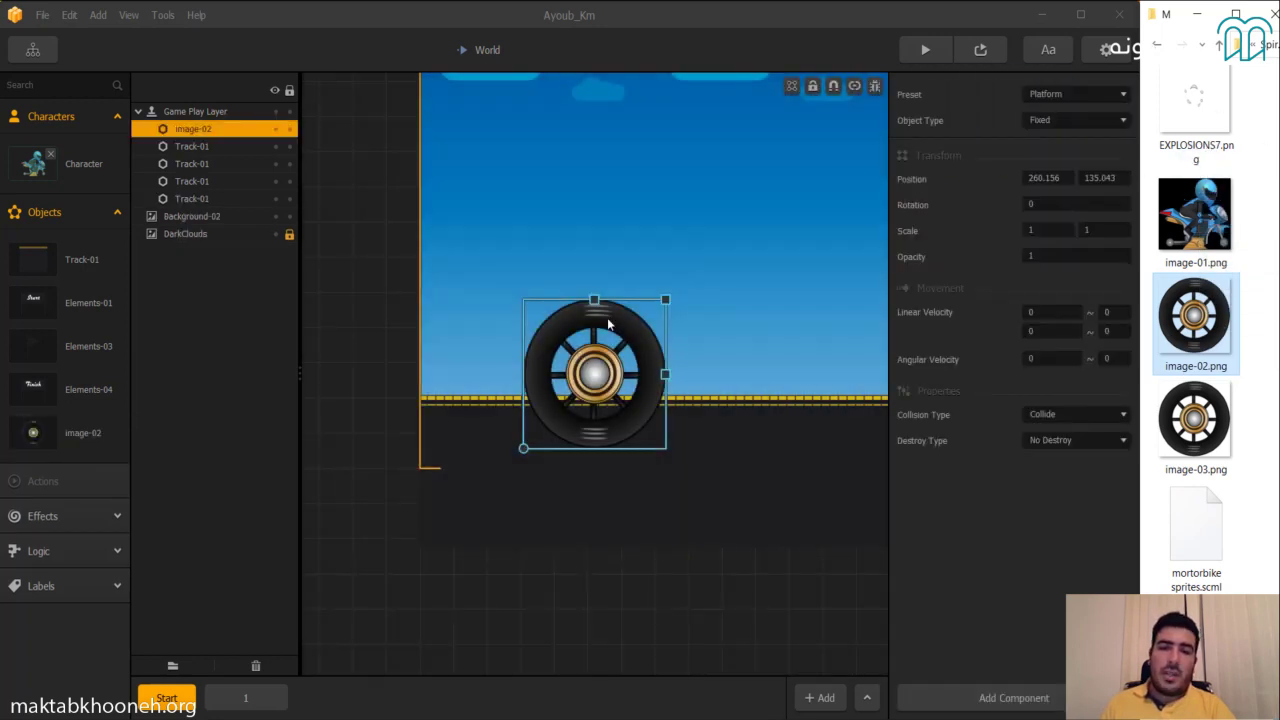
{"action": "left_click_drag", "start_coordinate": [608, 322], "coordinate": [612, 307]}
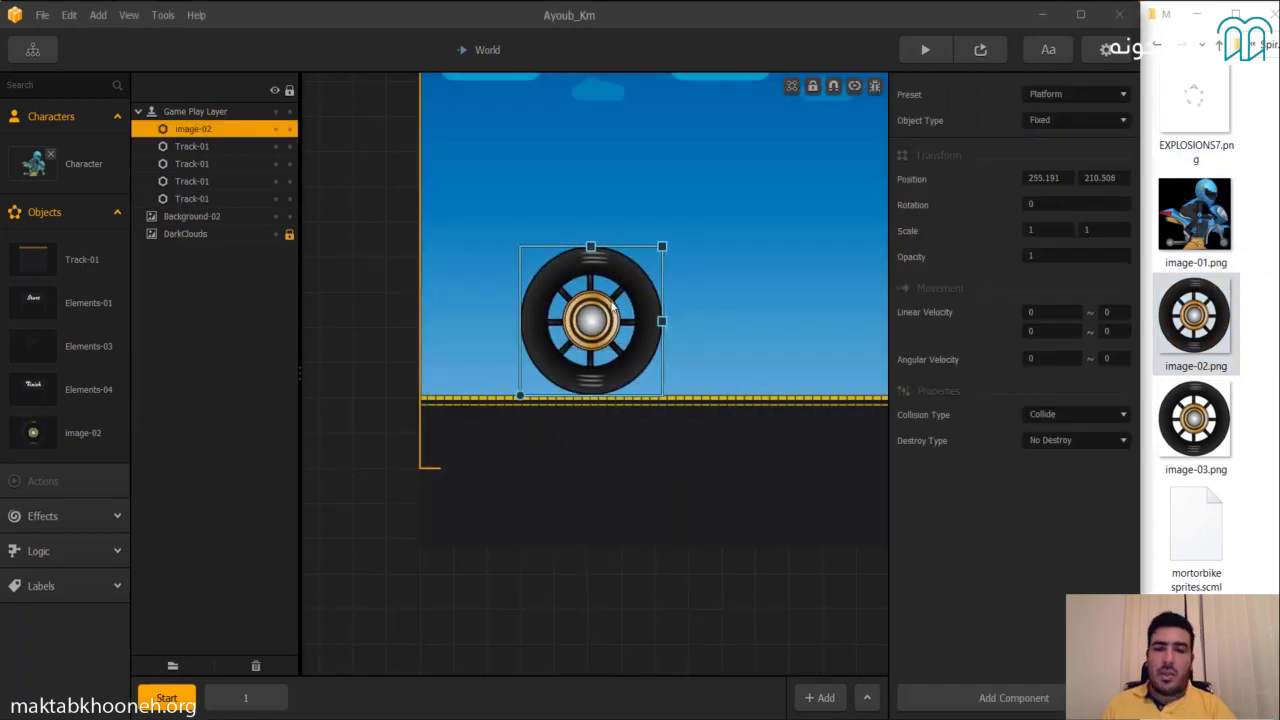
{"action": "key", "text": "Delete"}
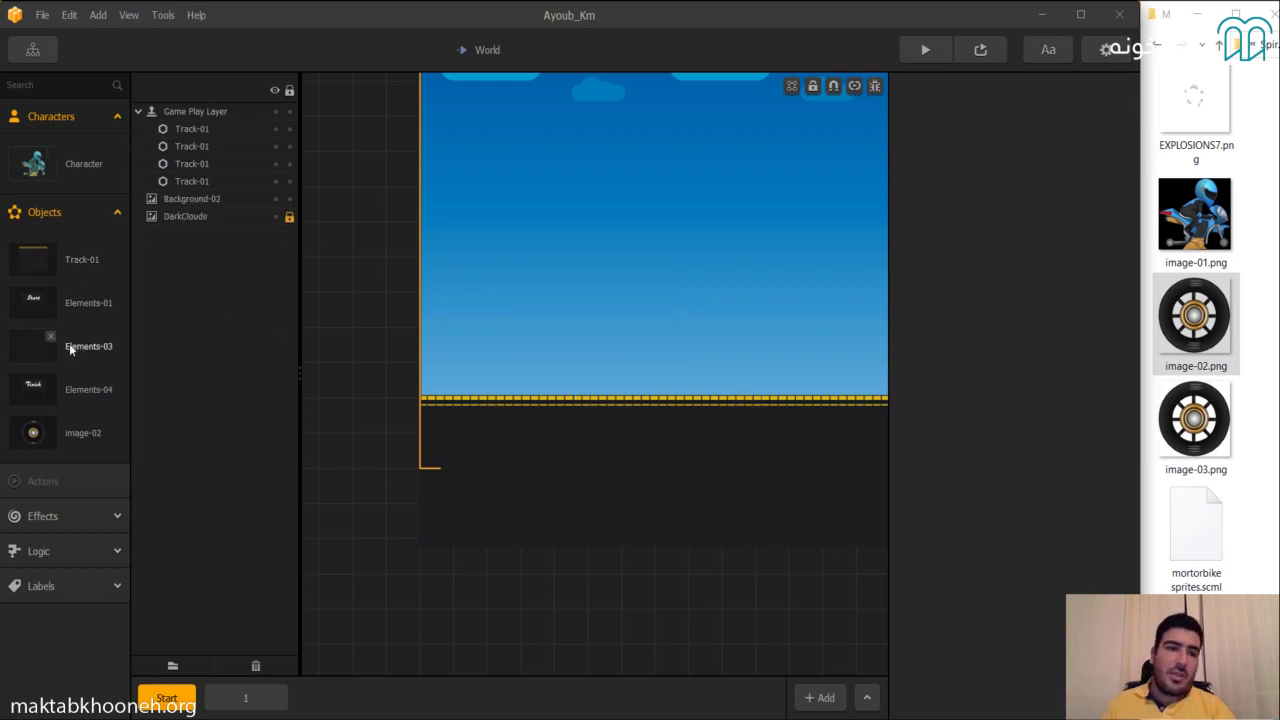
Reshape the Character's collision polygon so its four corners reach the helmet top, rear tail, lower frame and front fairing.
{"action": "left_click", "coordinate": [38, 168]}
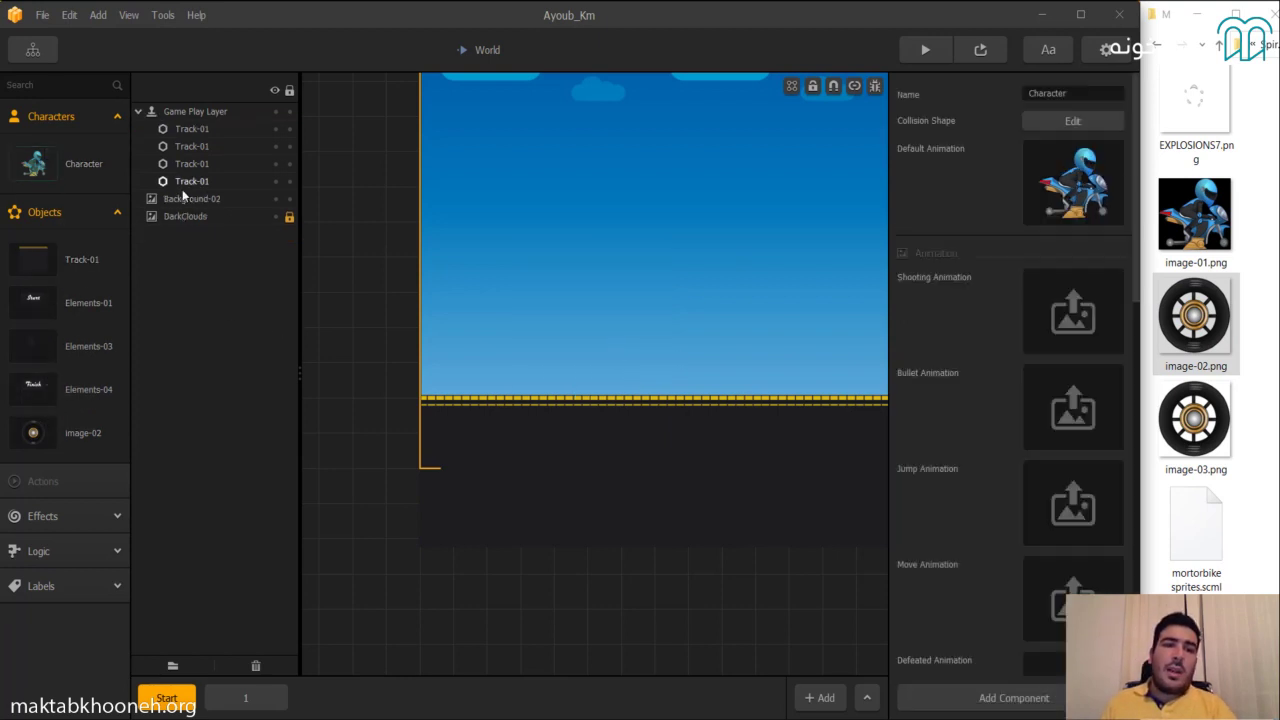
{"action": "left_click", "coordinate": [1072, 121]}
{"action": "left_click_drag", "start_coordinate": [689, 345], "coordinate": [735, 177]}
{"action": "left_click_drag", "start_coordinate": [622, 358], "coordinate": [481, 352]}
{"action": "left_click_drag", "start_coordinate": [622, 379], "coordinate": [657, 472]}
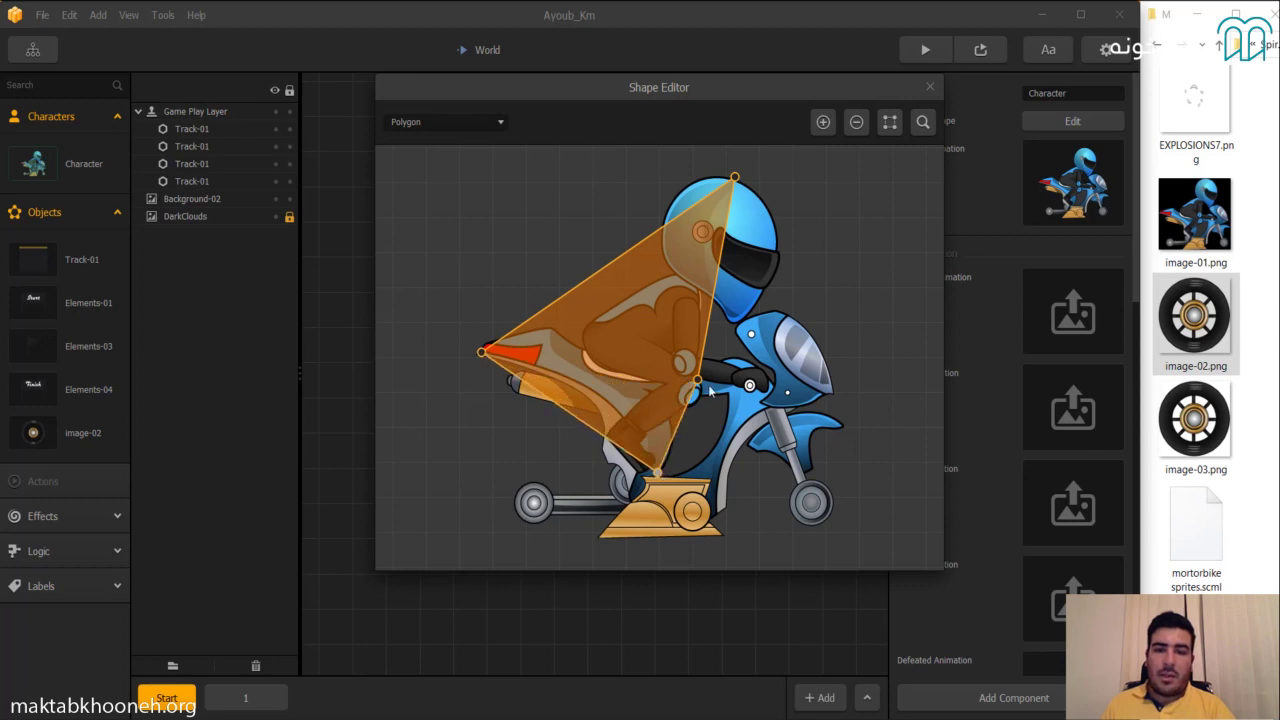
{"action": "left_click_drag", "start_coordinate": [698, 381], "coordinate": [838, 392]}
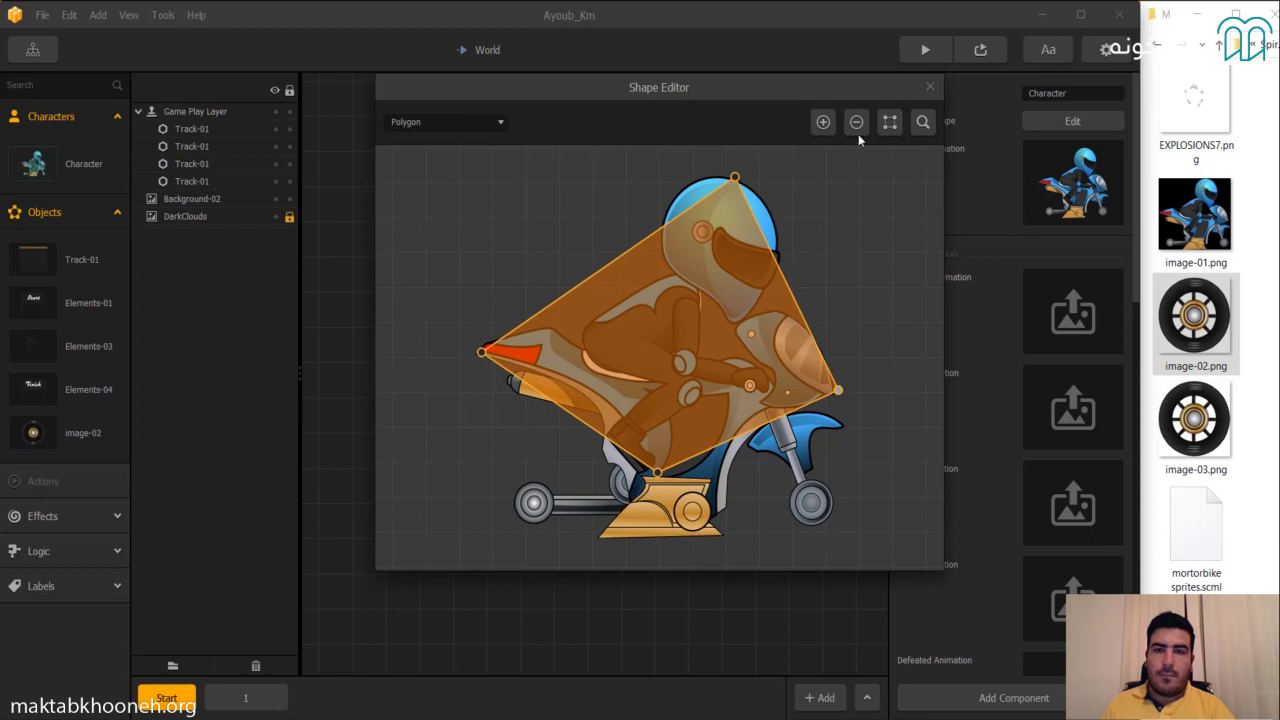
Add a fifth vertex to the Character's collision polygon, fit the upper edge around the helmet, and close the shape editor.
{"action": "left_click", "coordinate": [789, 291]}
{"action": "left_click_drag", "start_coordinate": [789, 291], "coordinate": [777, 218]}
{"action": "left_click_drag", "start_coordinate": [734, 178], "coordinate": [701, 178]}
{"action": "left_click_drag", "start_coordinate": [776, 217], "coordinate": [758, 186]}
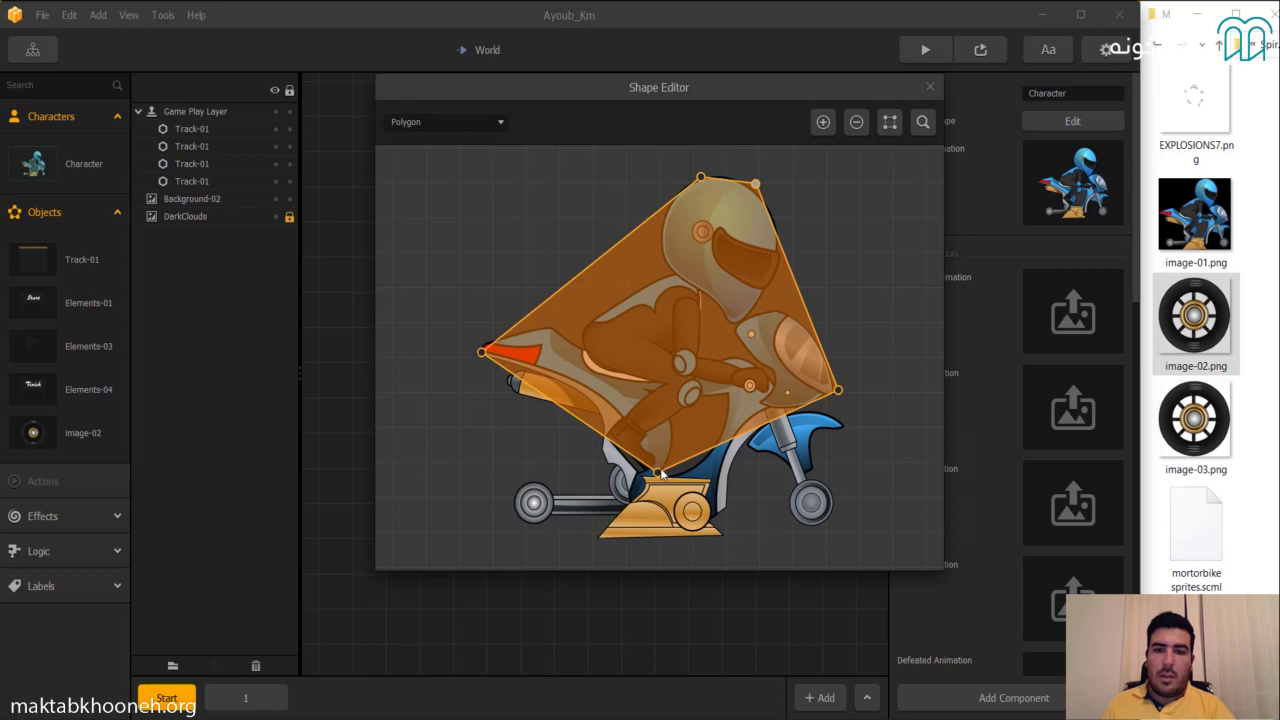
{"action": "left_click_drag", "start_coordinate": [664, 480], "coordinate": [661, 474]}
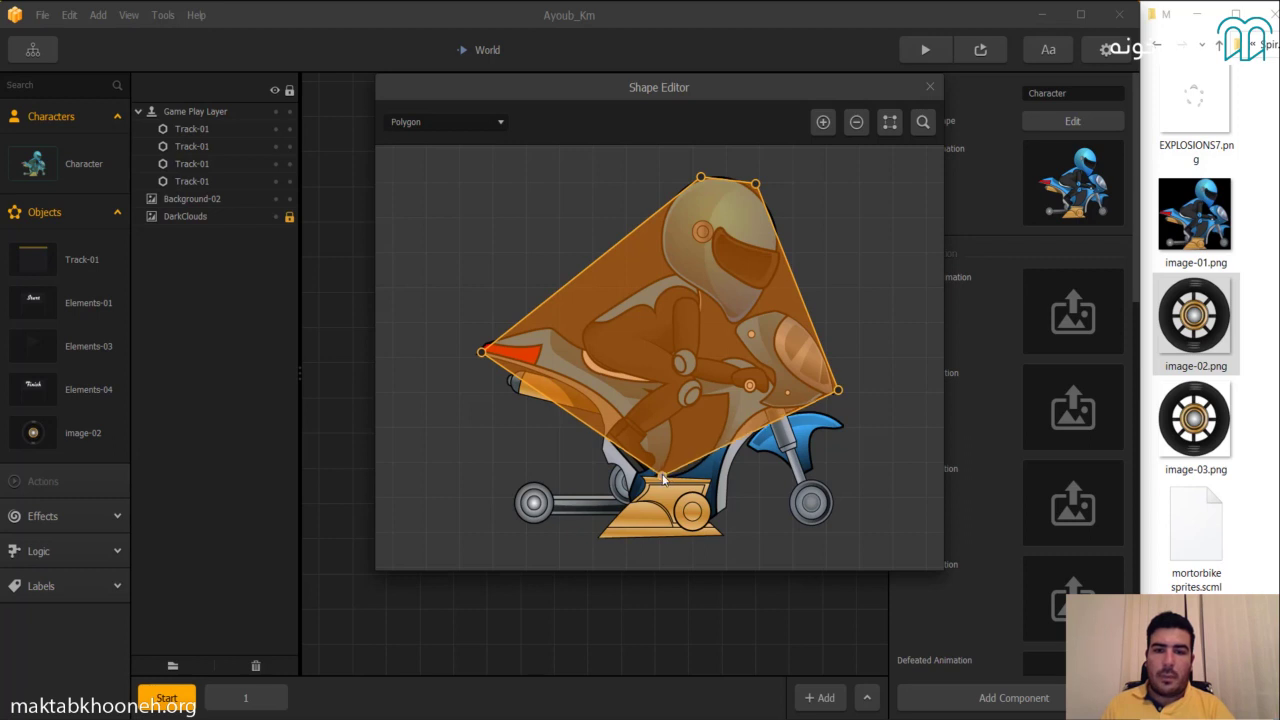
{"action": "left_click", "coordinate": [931, 89]}
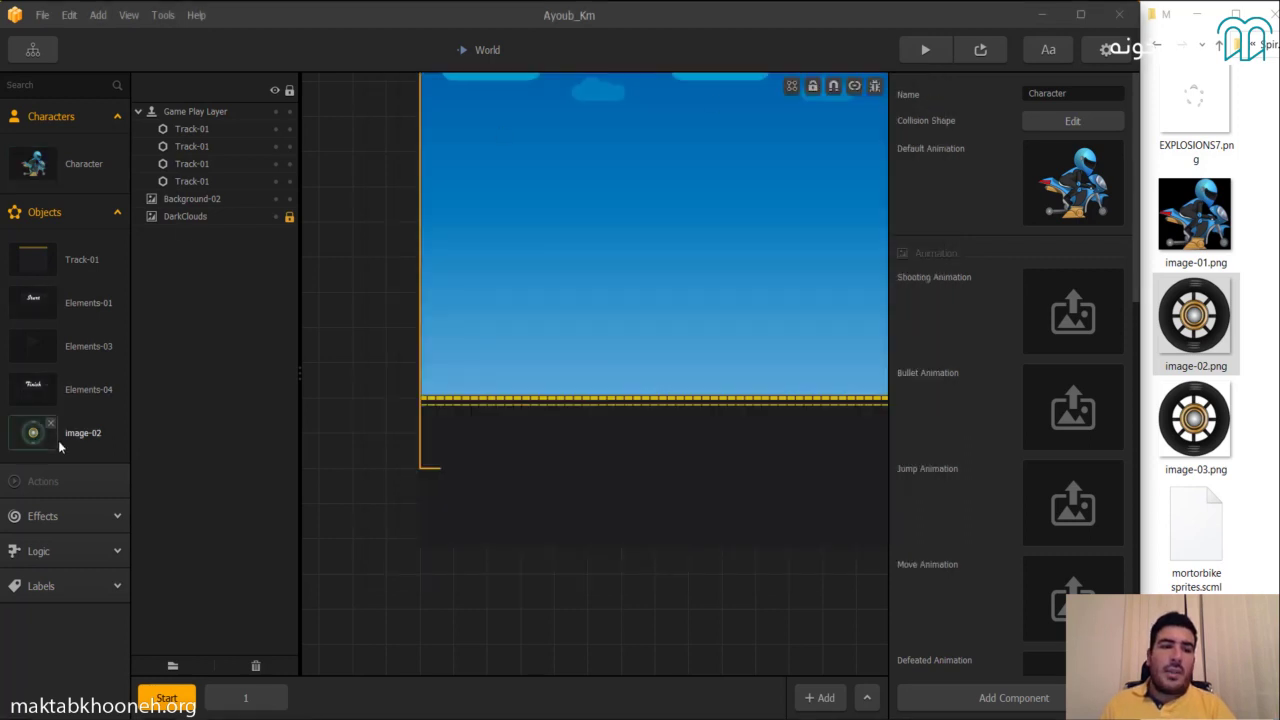
Change the image-02 wheel's collision shape to Circle and enlarge it to the tyre's outer edge.
{"action": "left_click", "coordinate": [55, 434]}
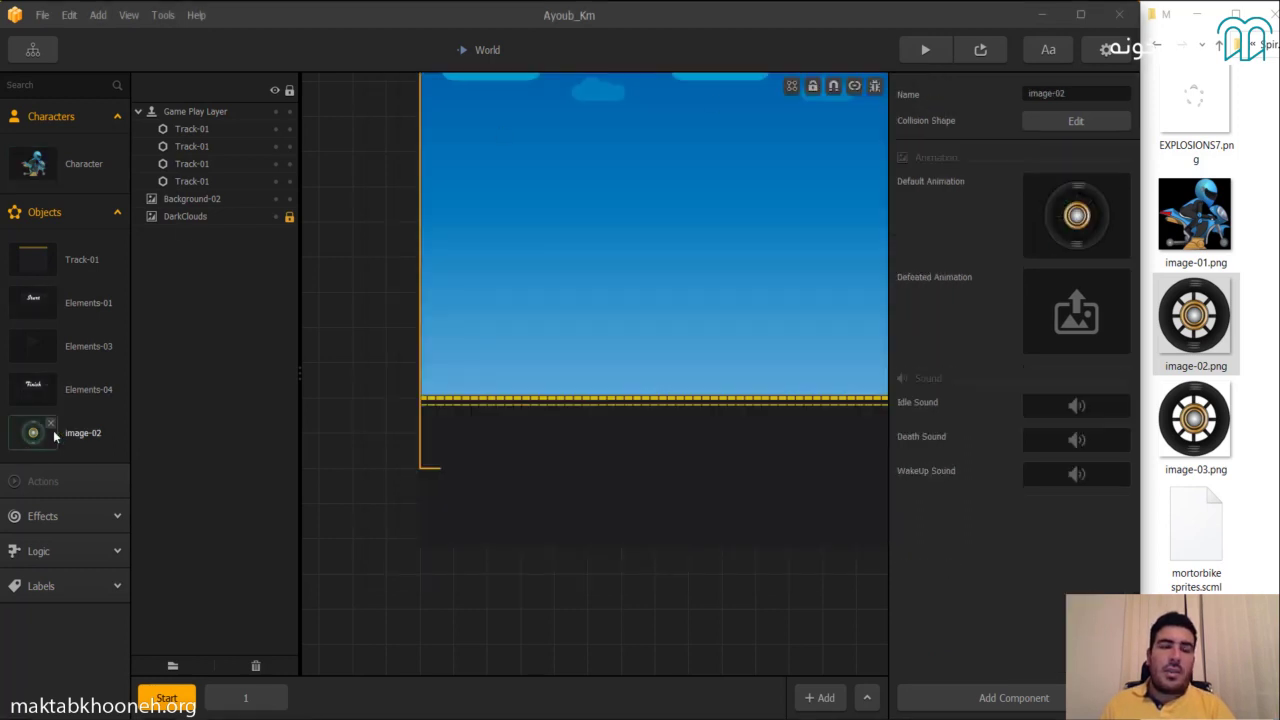
{"action": "left_click", "coordinate": [1075, 121]}
{"action": "left_click", "coordinate": [472, 127]}
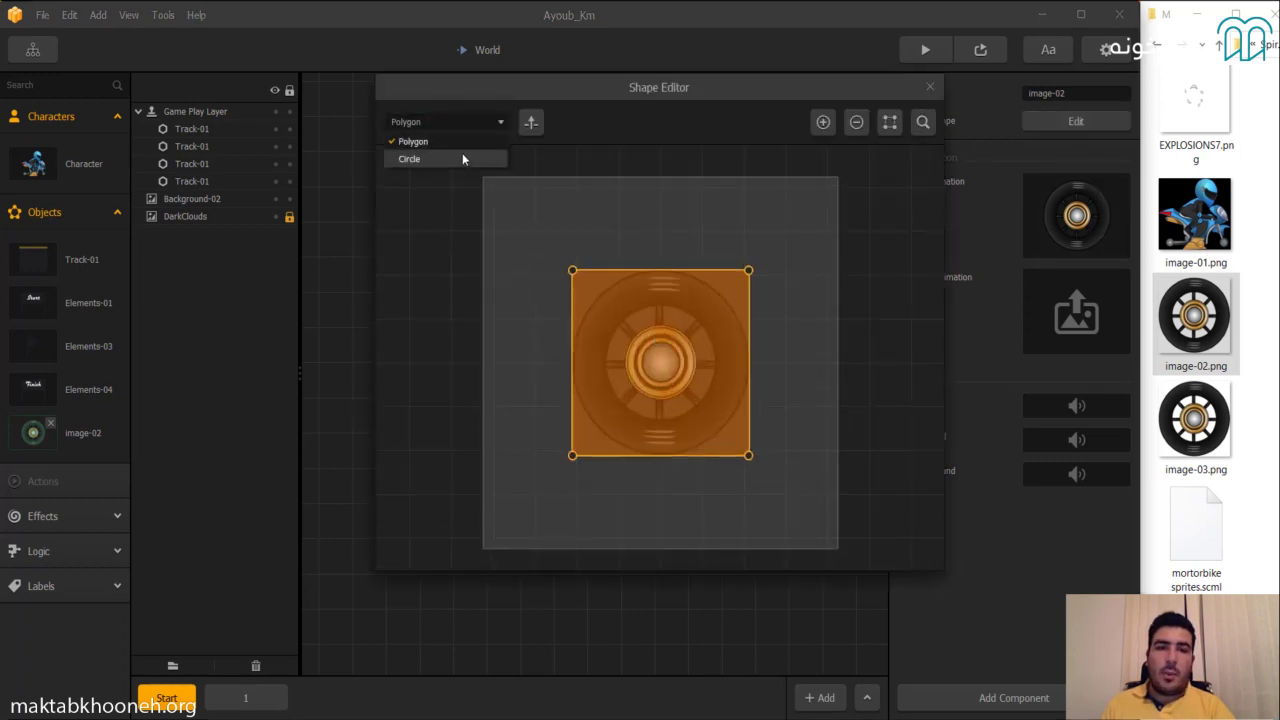
{"action": "left_click", "coordinate": [462, 153]}
{"action": "left_click_drag", "start_coordinate": [731, 362], "coordinate": [743, 366]}
{"action": "scroll", "coordinate": [746, 355], "scroll_direction": "up", "scroll_amount": 3}
{"action": "scroll", "coordinate": [749, 353], "scroll_direction": "up", "scroll_amount": 3}
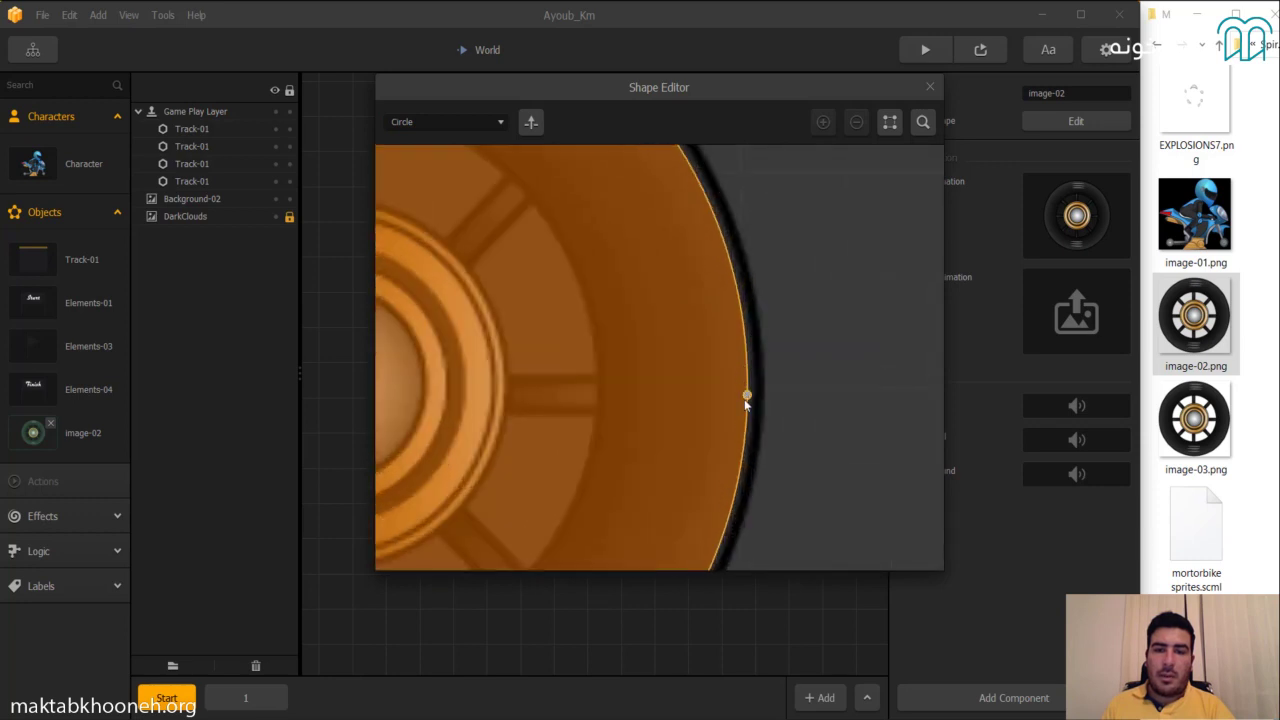
{"action": "scroll", "coordinate": [660, 400], "scroll_direction": "down", "scroll_amount": 6}
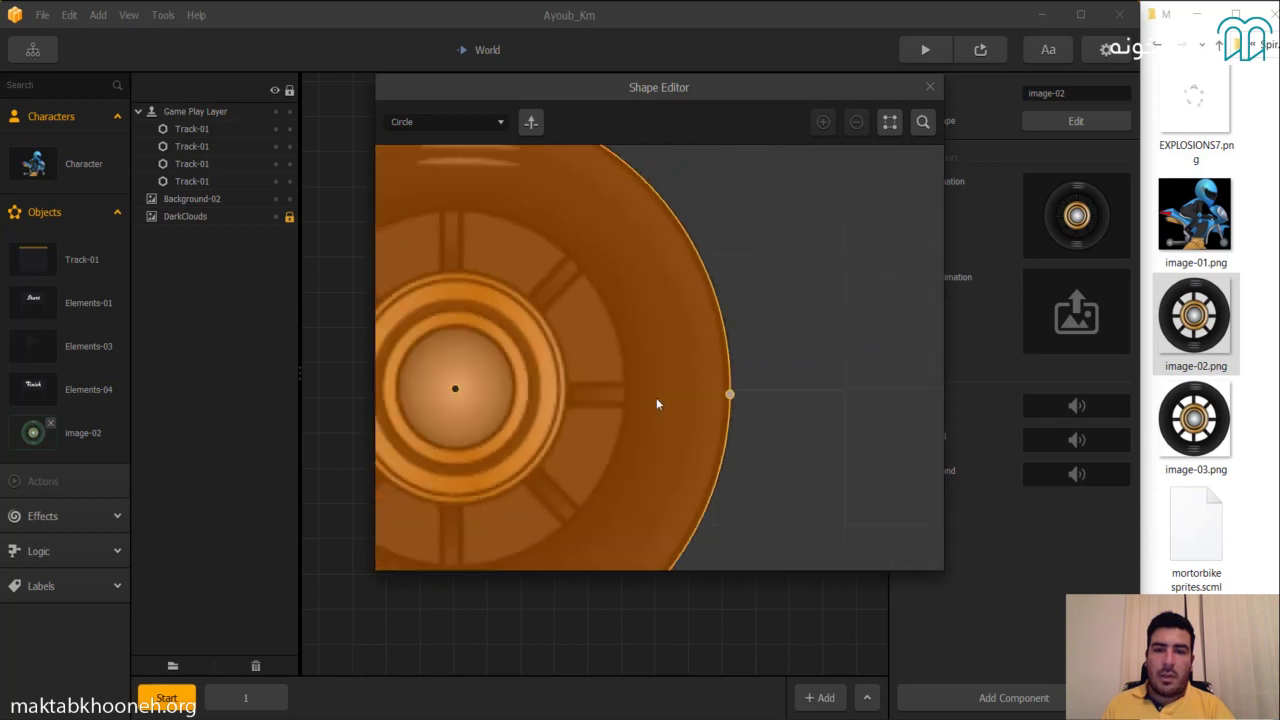
Check how the circular collision shape fits the image-02 tyre's outer edge, and close the shape editor.
{"action": "scroll", "coordinate": [670, 367], "scroll_direction": "down", "scroll_amount": 1}
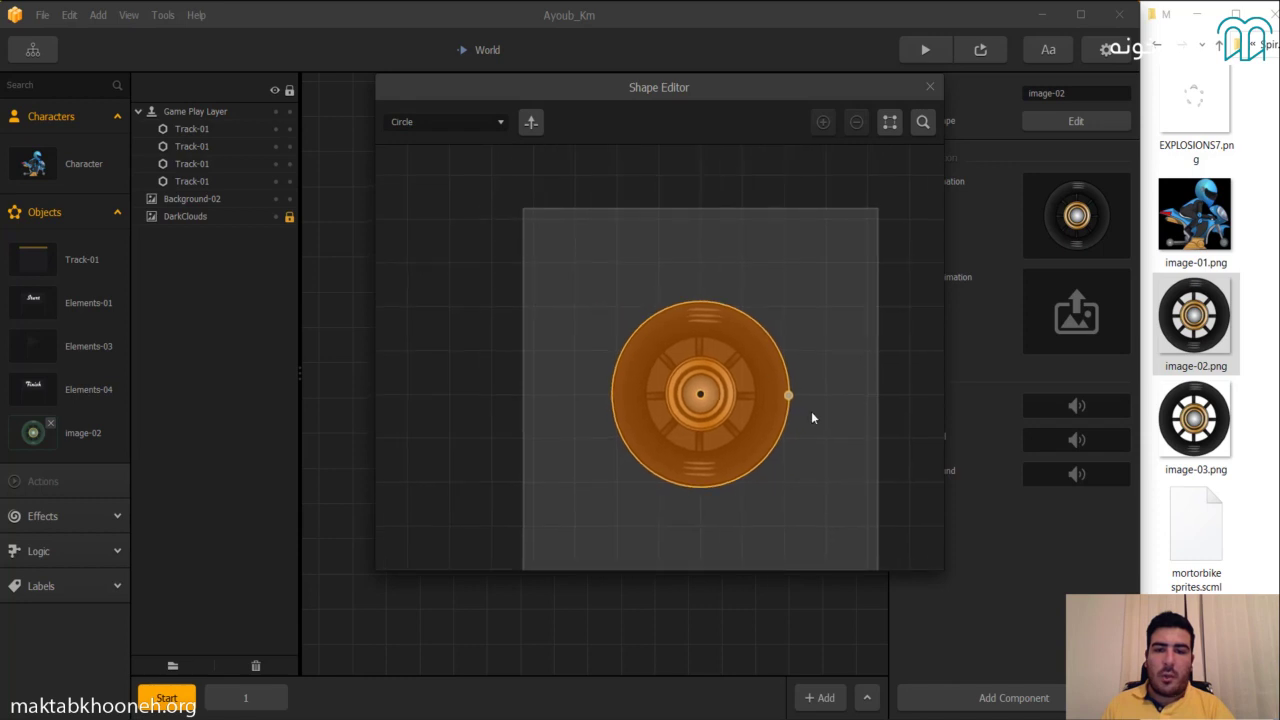
{"action": "scroll", "coordinate": [811, 418], "scroll_direction": "up", "scroll_amount": 3}
{"action": "scroll", "coordinate": [742, 400], "scroll_direction": "down", "scroll_amount": 1}
{"action": "scroll", "coordinate": [742, 400], "scroll_direction": "up", "scroll_amount": 3}
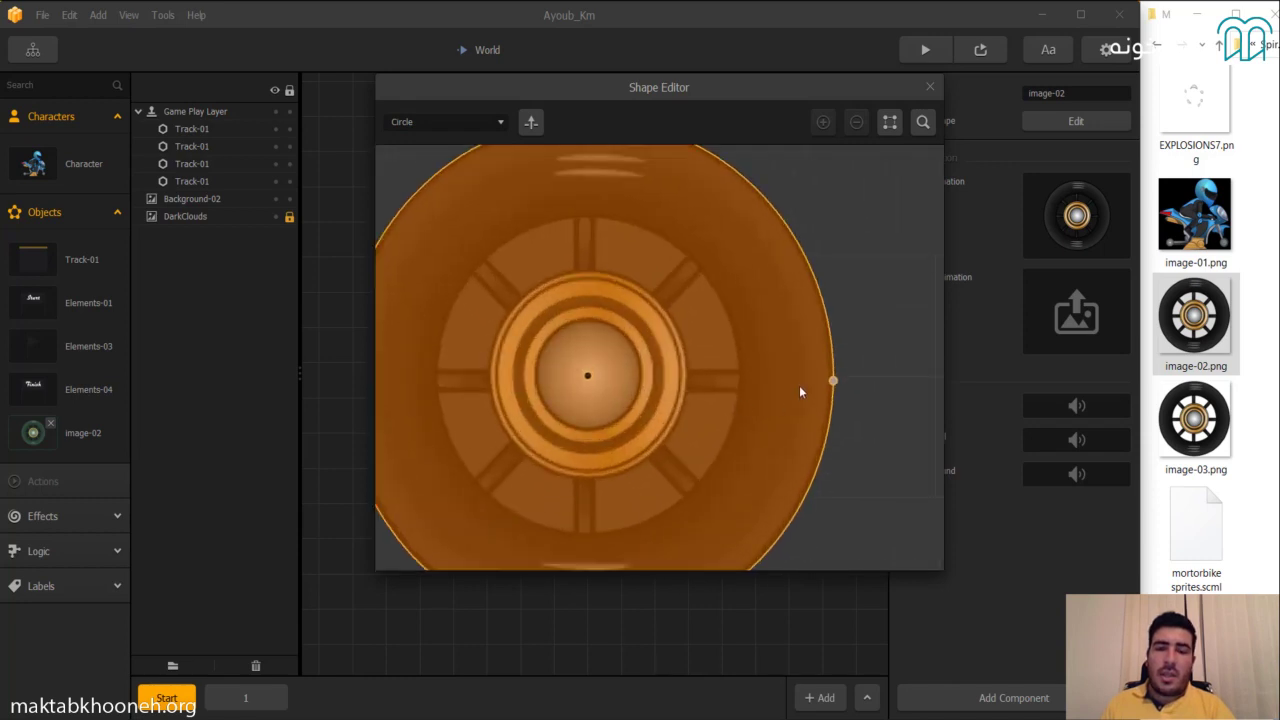
{"action": "scroll", "coordinate": [799, 392], "scroll_direction": "down", "scroll_amount": 3}
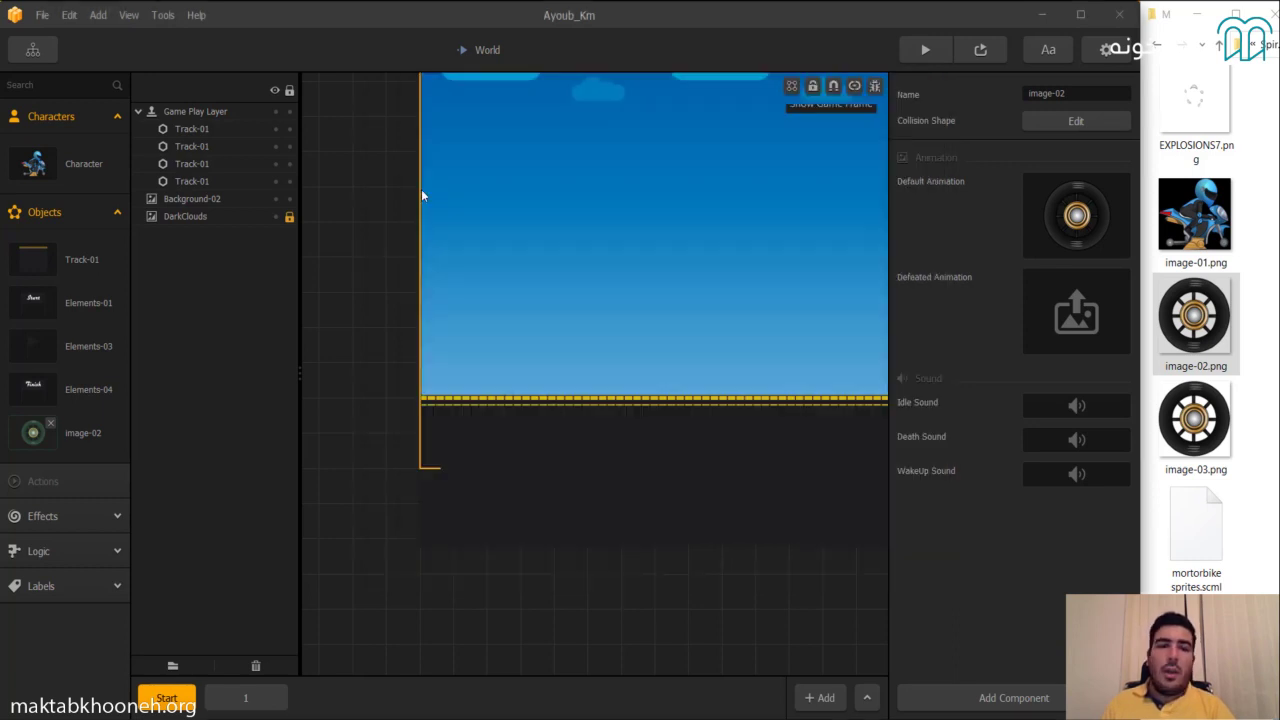
{"action": "left_click", "coordinate": [930, 87]}
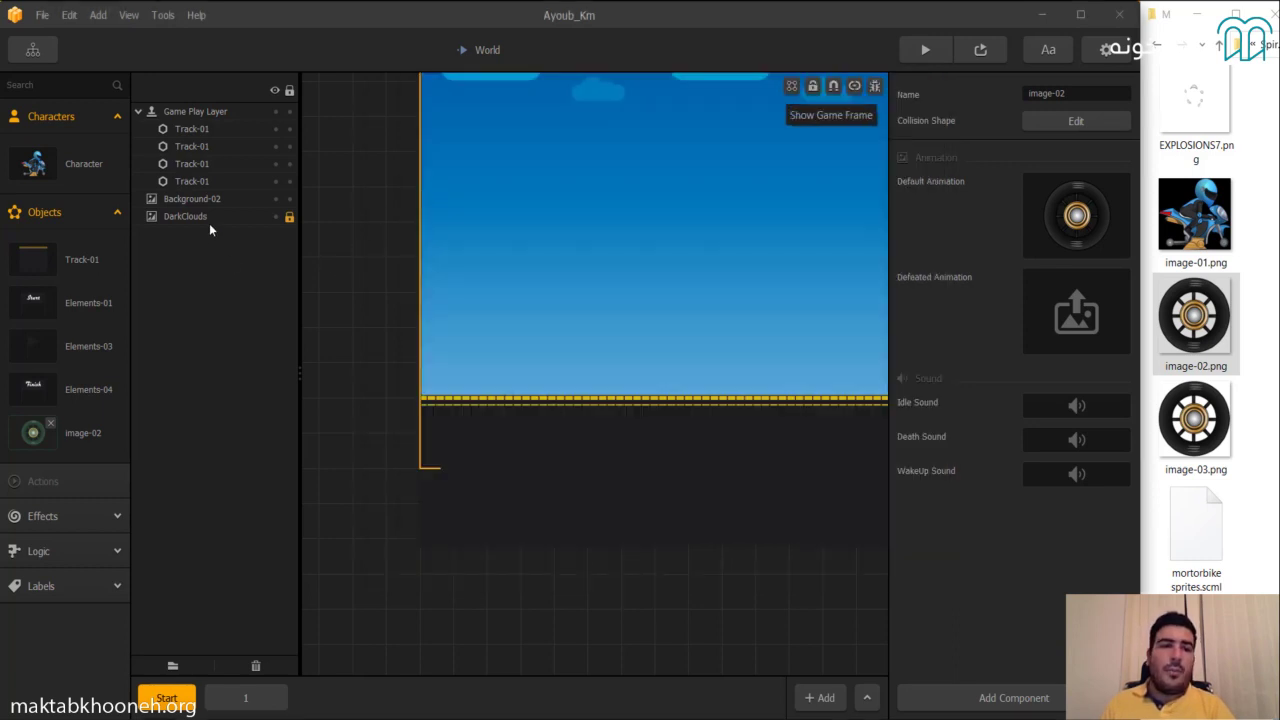
Place the Character at the start of the track at about 204, 188, scaled to about 0.40.
{"action": "left_click_drag", "start_coordinate": [33, 163], "coordinate": [617, 349]}
{"action": "left_click_drag", "start_coordinate": [748, 180], "coordinate": [636, 279]}
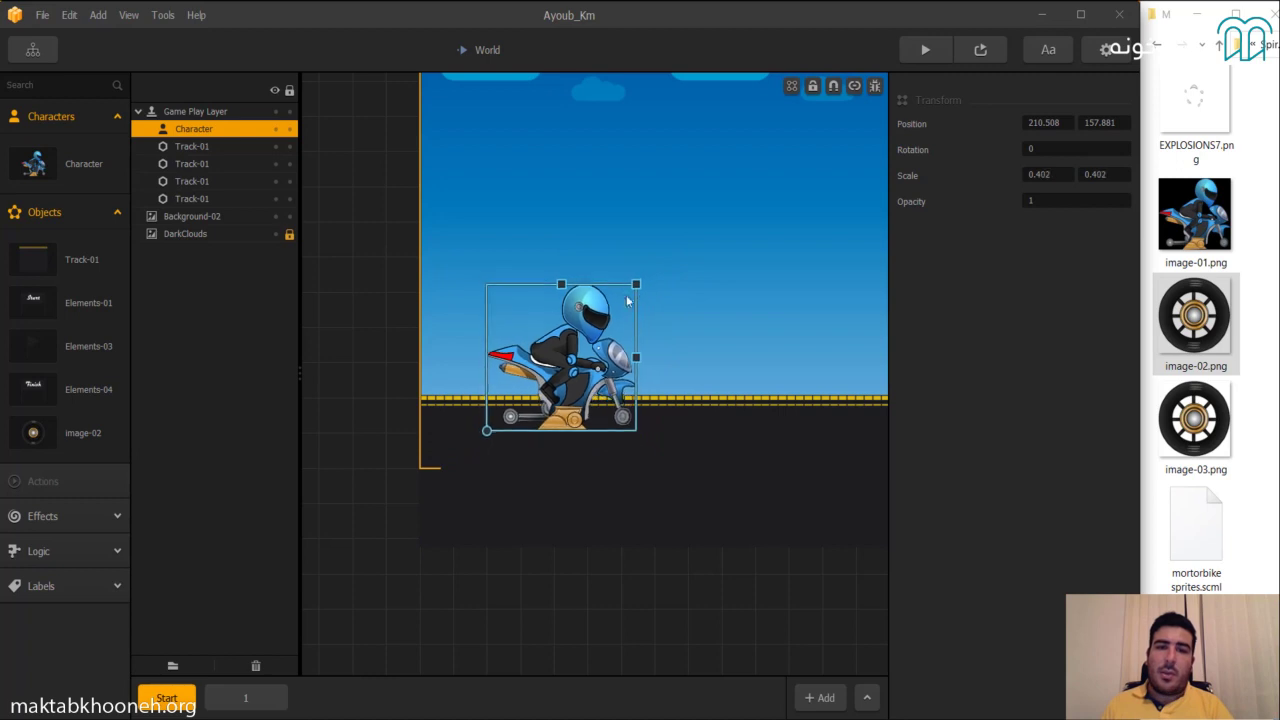
{"action": "scroll", "coordinate": [534, 376], "scroll_direction": "up", "scroll_amount": 2}
{"action": "scroll", "coordinate": [534, 376], "scroll_direction": "up", "scroll_amount": 2}
{"action": "left_click_drag", "start_coordinate": [560, 400], "coordinate": [552, 360]}
{"action": "scroll", "coordinate": [603, 377], "scroll_direction": "down", "scroll_amount": 2}
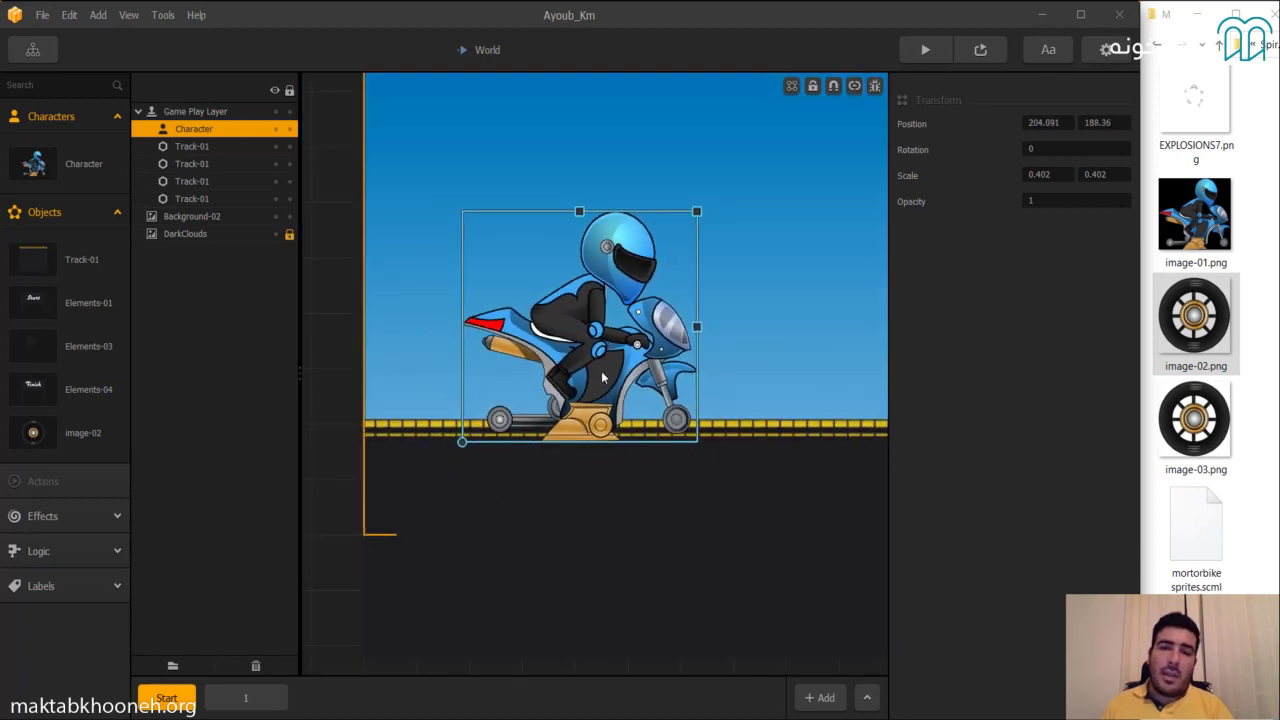
Scale the Character down uniformly to about 0.133, undoing the distorted resize attempt.
{"action": "left_click_drag", "start_coordinate": [698, 213], "coordinate": [619, 230]}
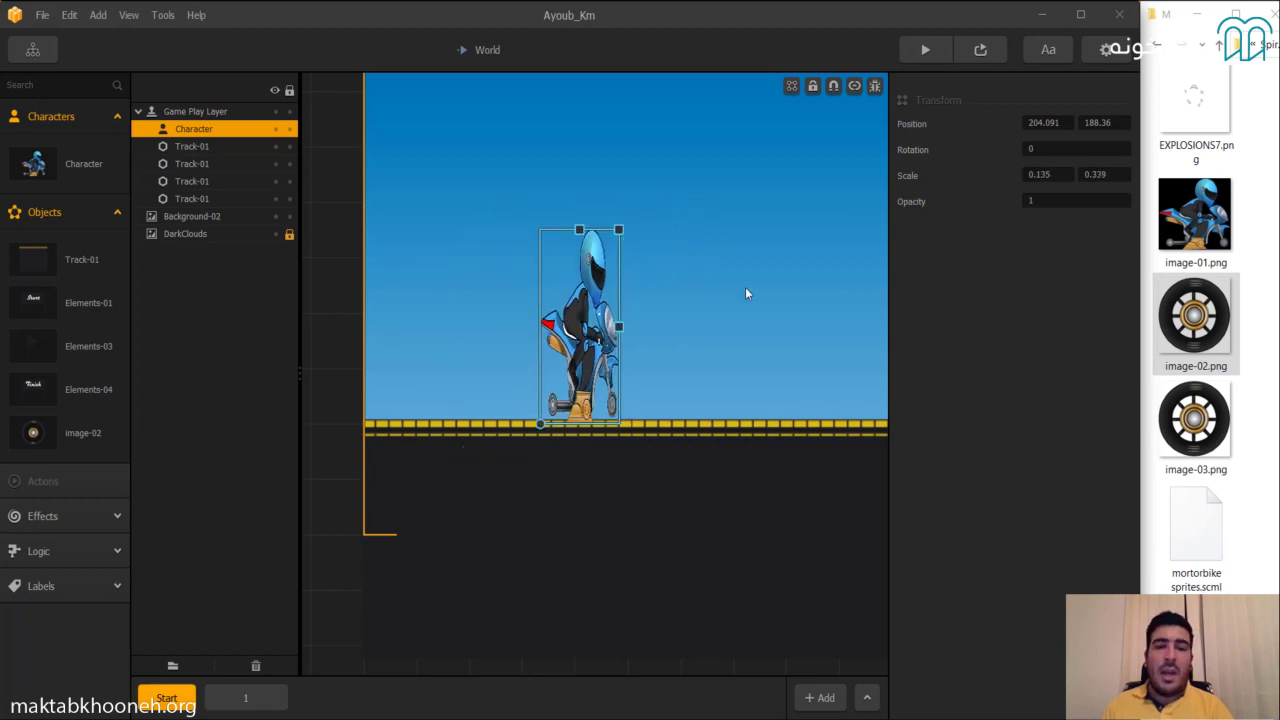
{"action": "key", "text": "ctrl+z"}
{"action": "left_click_drag", "start_coordinate": [699, 216], "coordinate": [627, 304]}
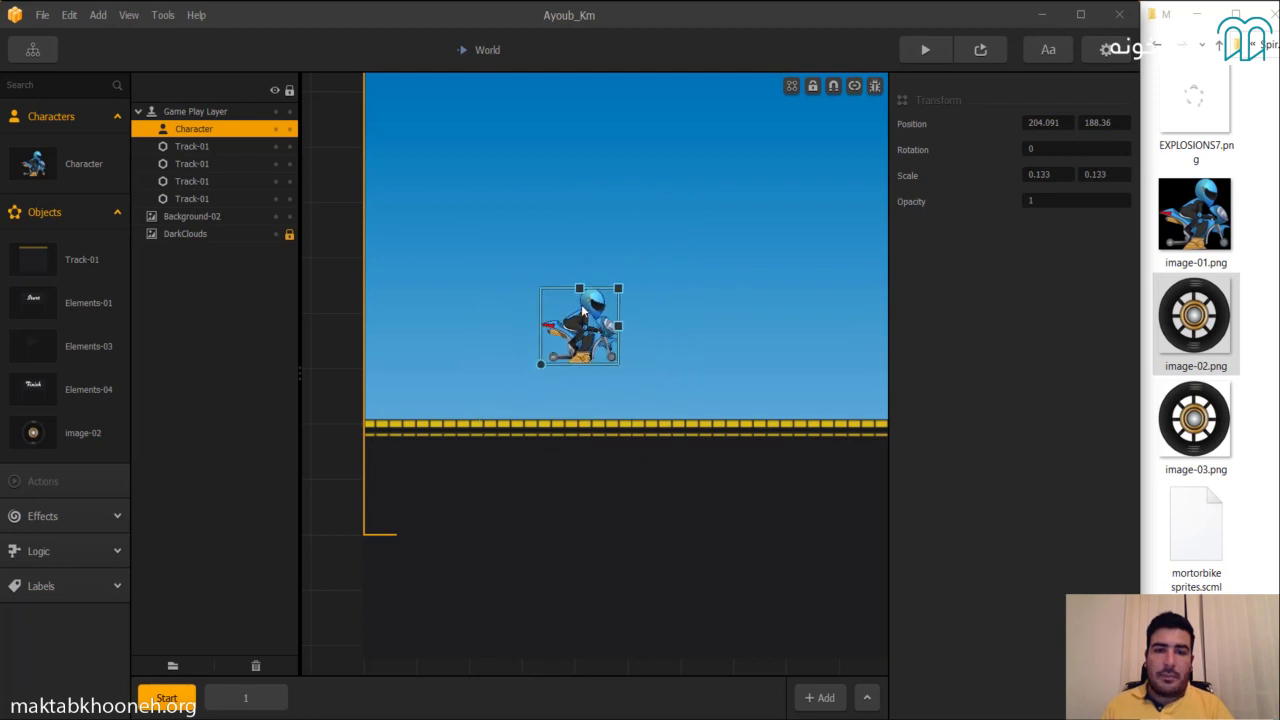
Add an image-02 wheel to the scene, scale it to about 0.127, and centre it on the bike's rear axle.
{"action": "scroll", "coordinate": [581, 304], "scroll_direction": "up", "scroll_amount": 5}
{"action": "left_click_drag", "start_coordinate": [46, 443], "coordinate": [643, 316]}
{"action": "left_click_drag", "start_coordinate": [800, 229], "coordinate": [493, 445]}
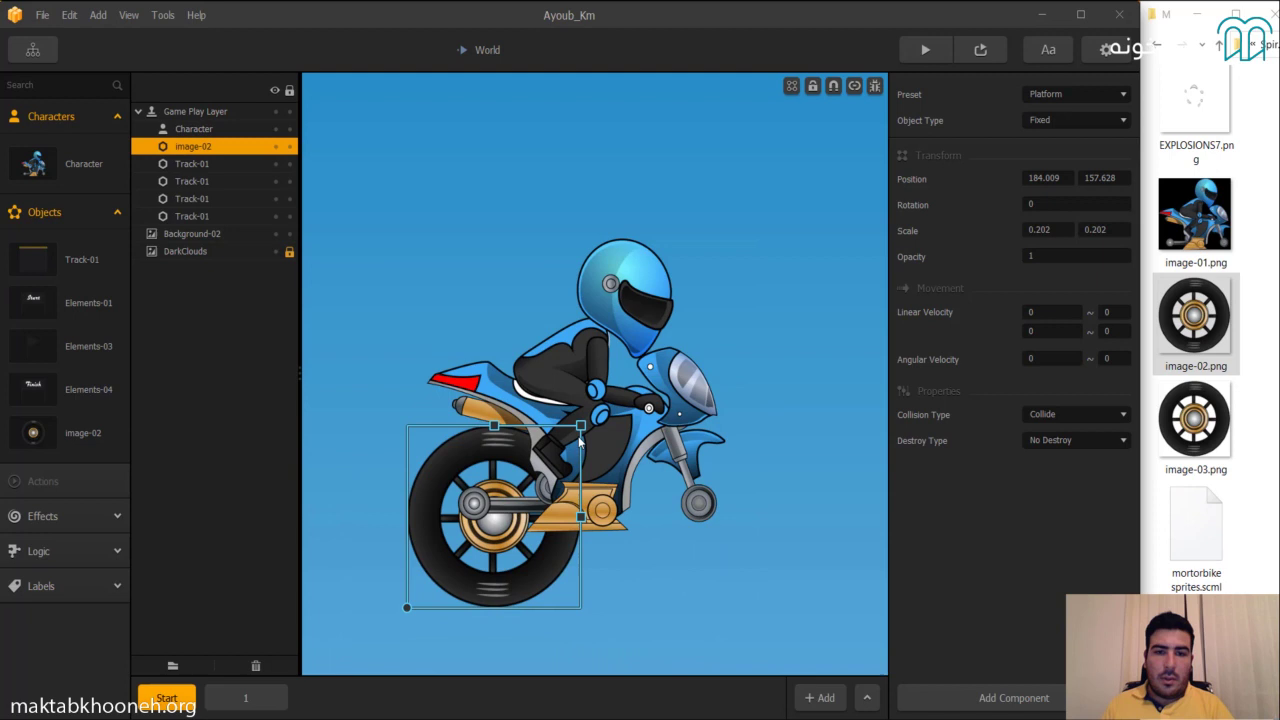
{"action": "left_click_drag", "start_coordinate": [583, 432], "coordinate": [540, 470]}
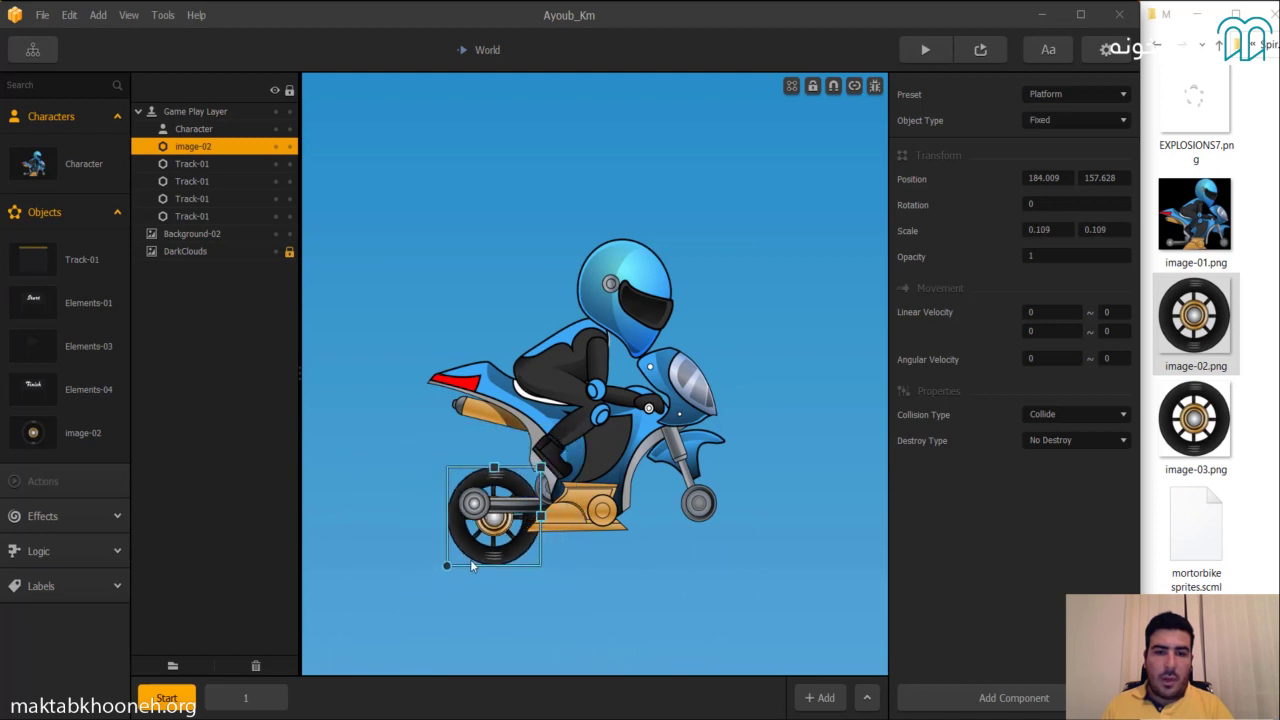
{"action": "left_click_drag", "start_coordinate": [496, 538], "coordinate": [476, 522]}
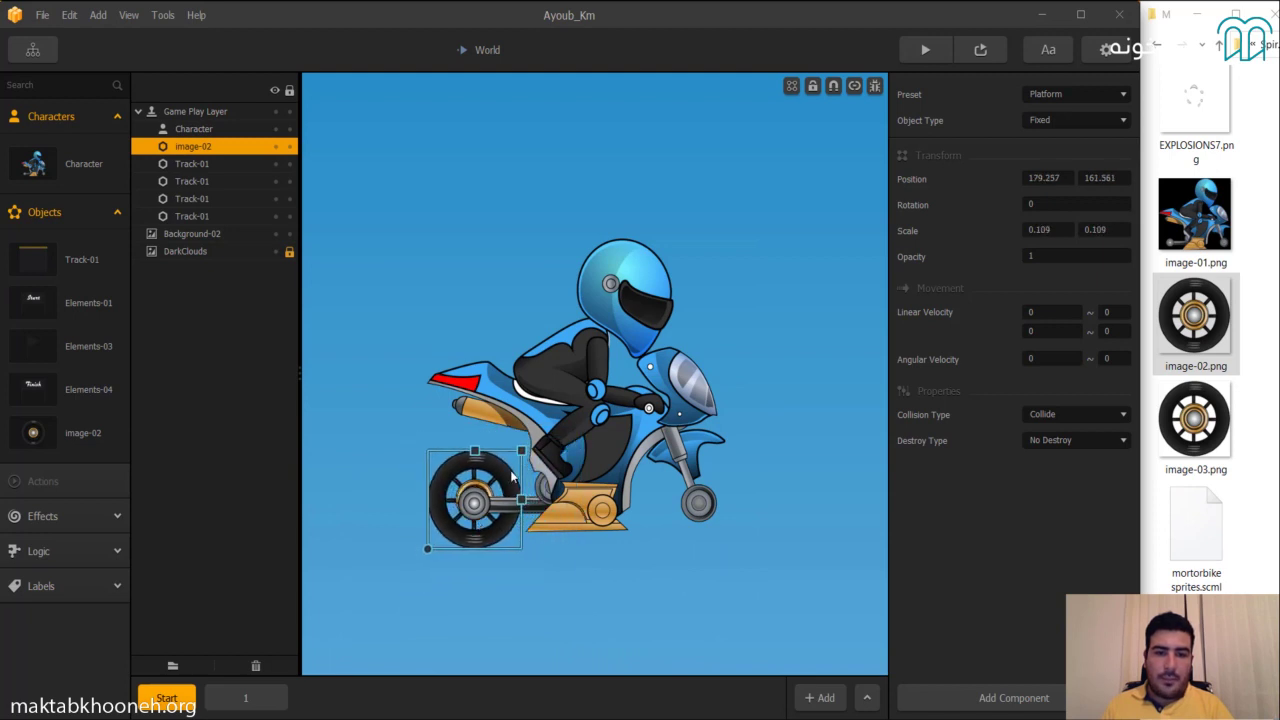
{"action": "mouse_move", "coordinate": [498, 480]}
{"action": "left_mouse_down"}
{"action": "mouse_move", "coordinate": [532, 452]}
{"action": "mouse_move", "coordinate": [504, 475]}
{"action": "left_mouse_up"}
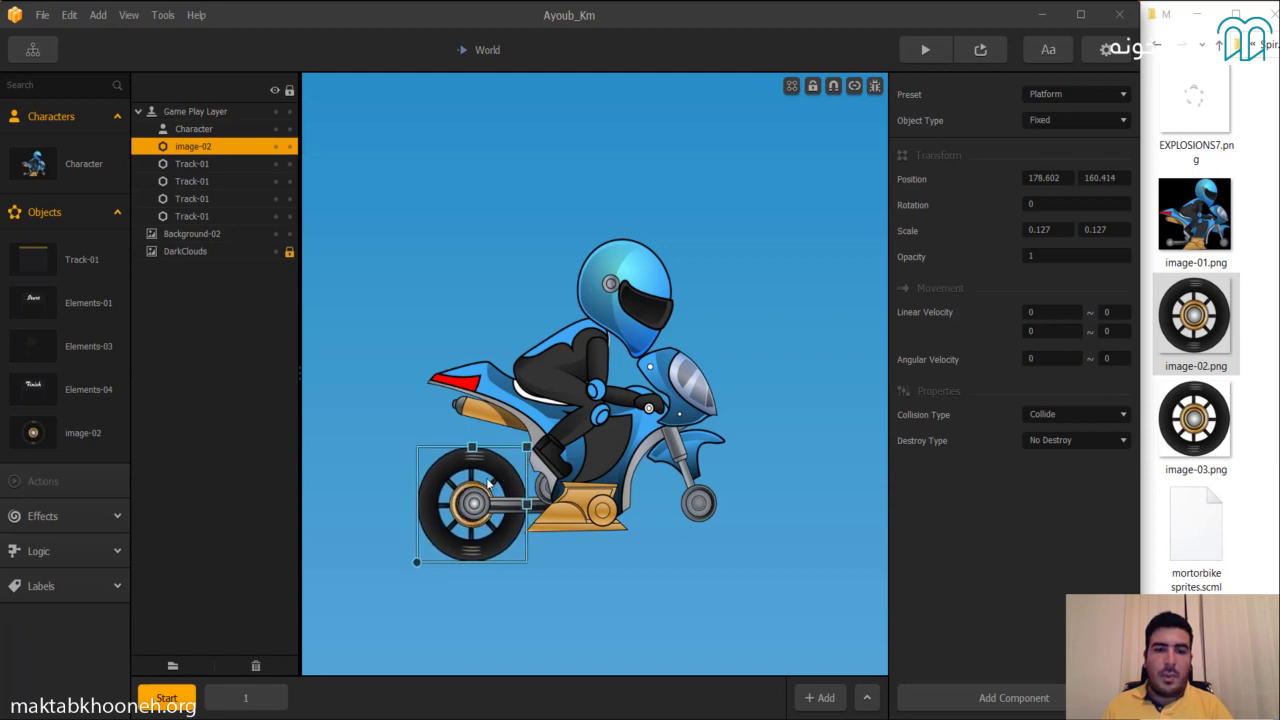
Duplicate the rear wheel, centre the copy on the bike's front axle, and deselect it.
{"action": "key", "text": "ctrl+v"}
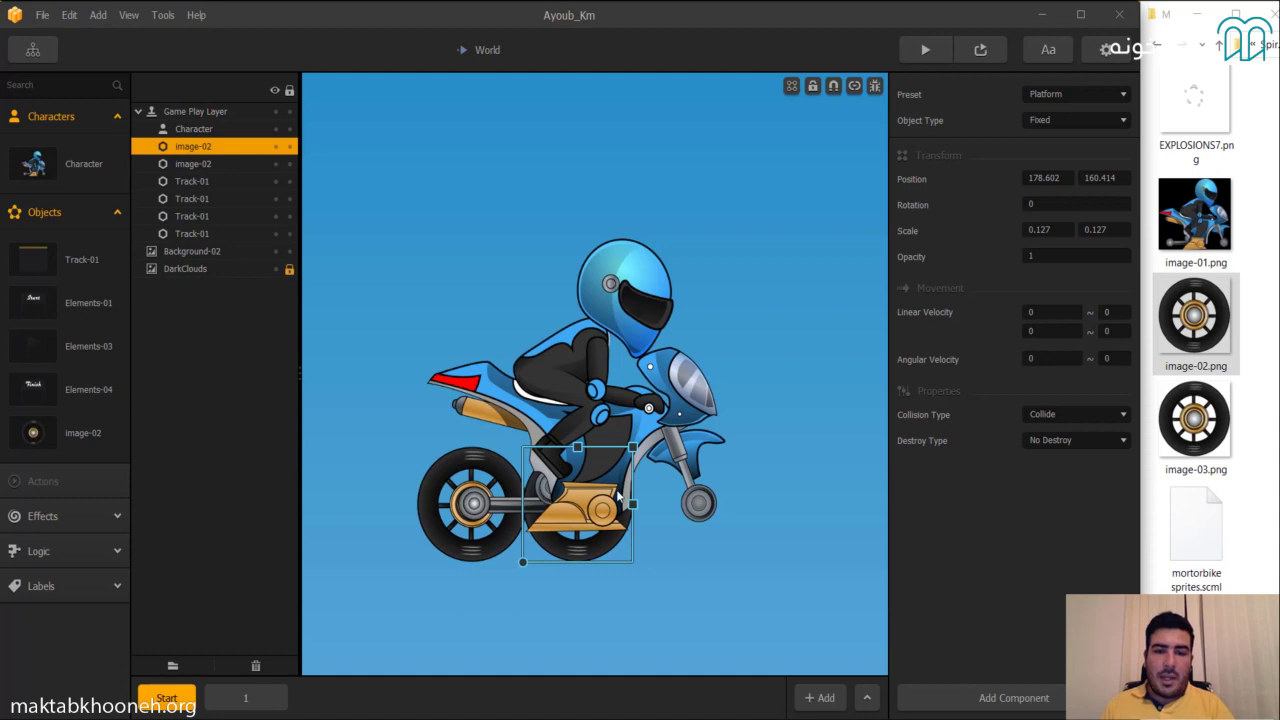
{"action": "left_click_drag", "start_coordinate": [592, 546], "coordinate": [699, 547]}
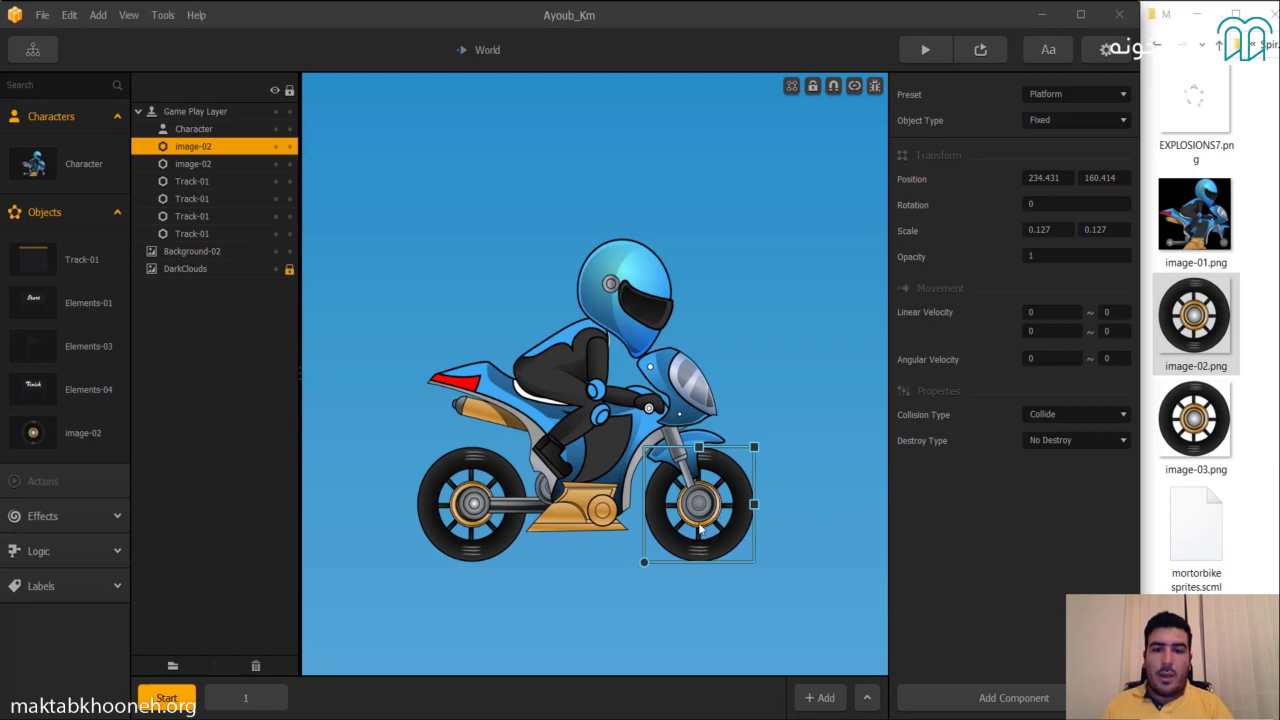
{"action": "left_click", "coordinate": [870, 417]}
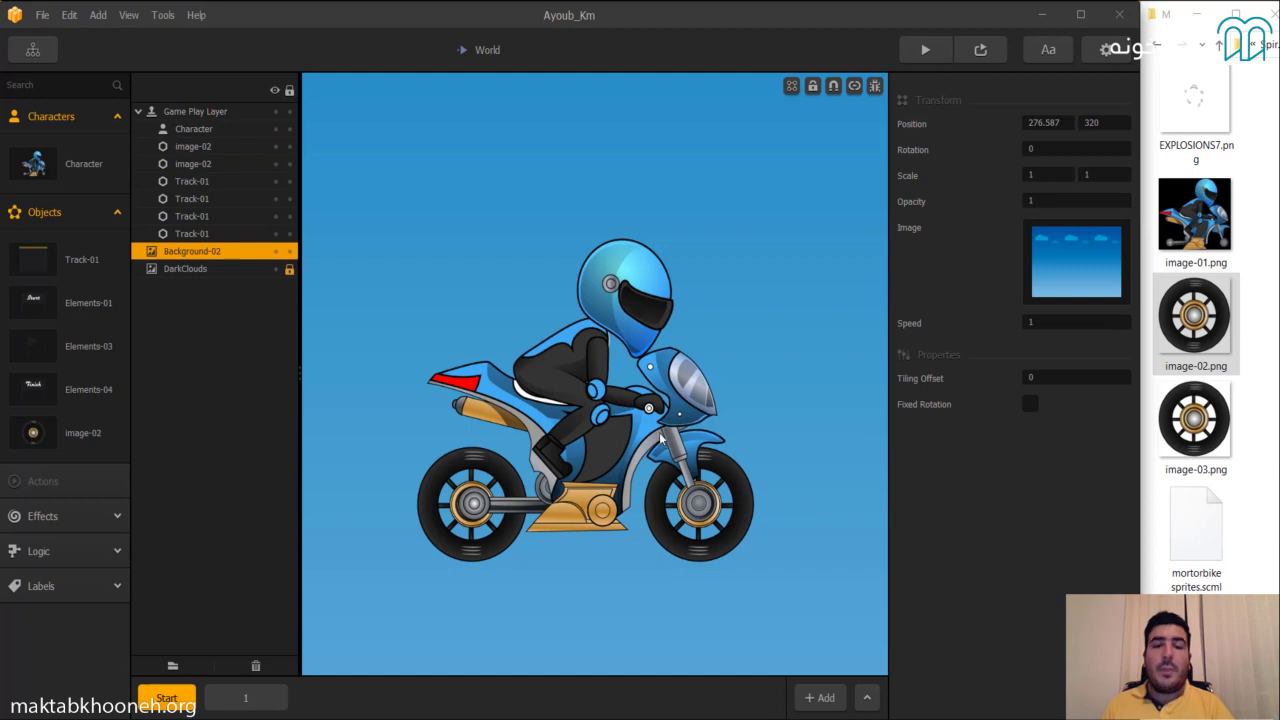
Show the scene's joints and connect the Character's joint point to the centres of the rear and front wheels.
{"action": "left_click", "coordinate": [855, 87]}
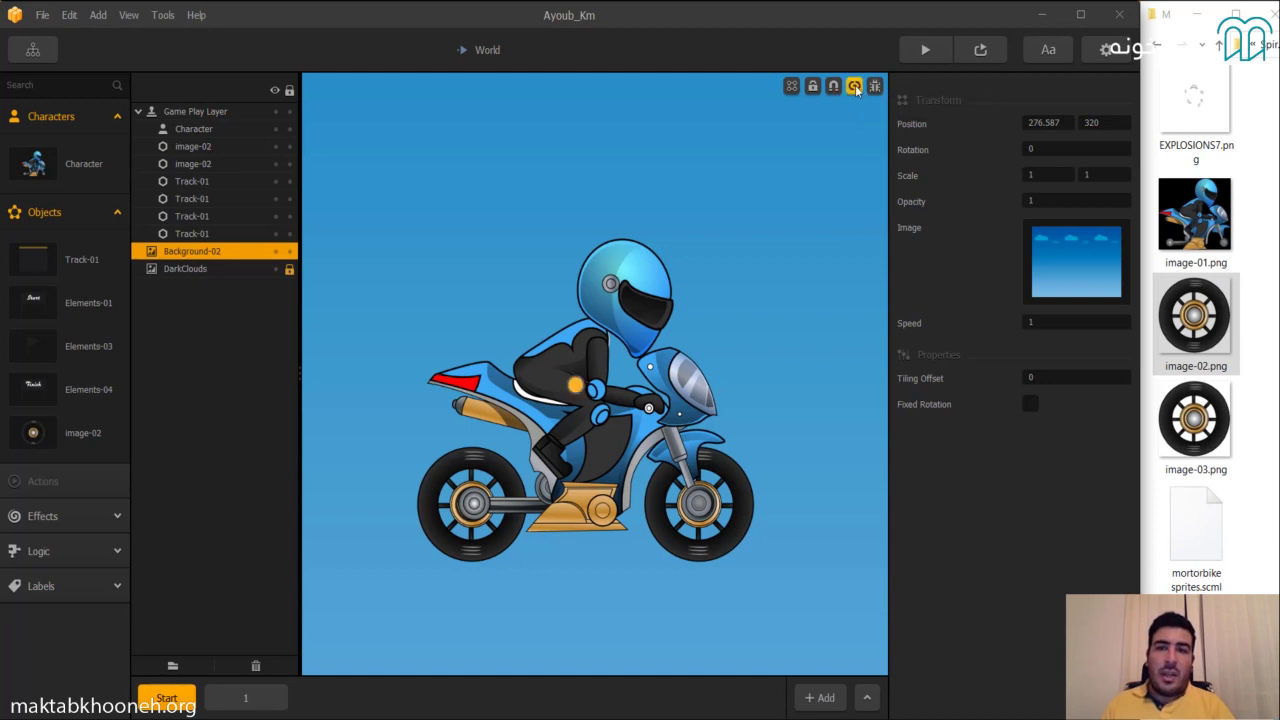
{"action": "scroll", "coordinate": [667, 354], "scroll_direction": "down", "scroll_amount": 6}
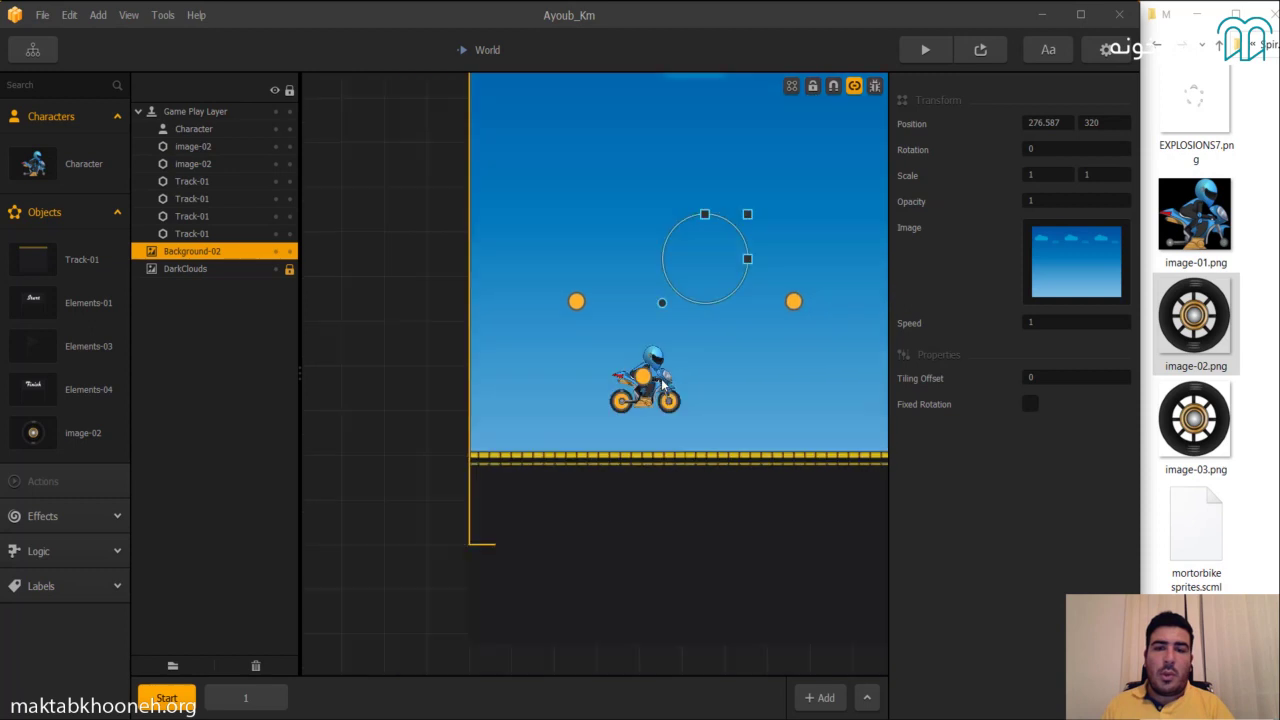
{"action": "left_click_drag", "start_coordinate": [493, 319], "coordinate": [330, 345]}
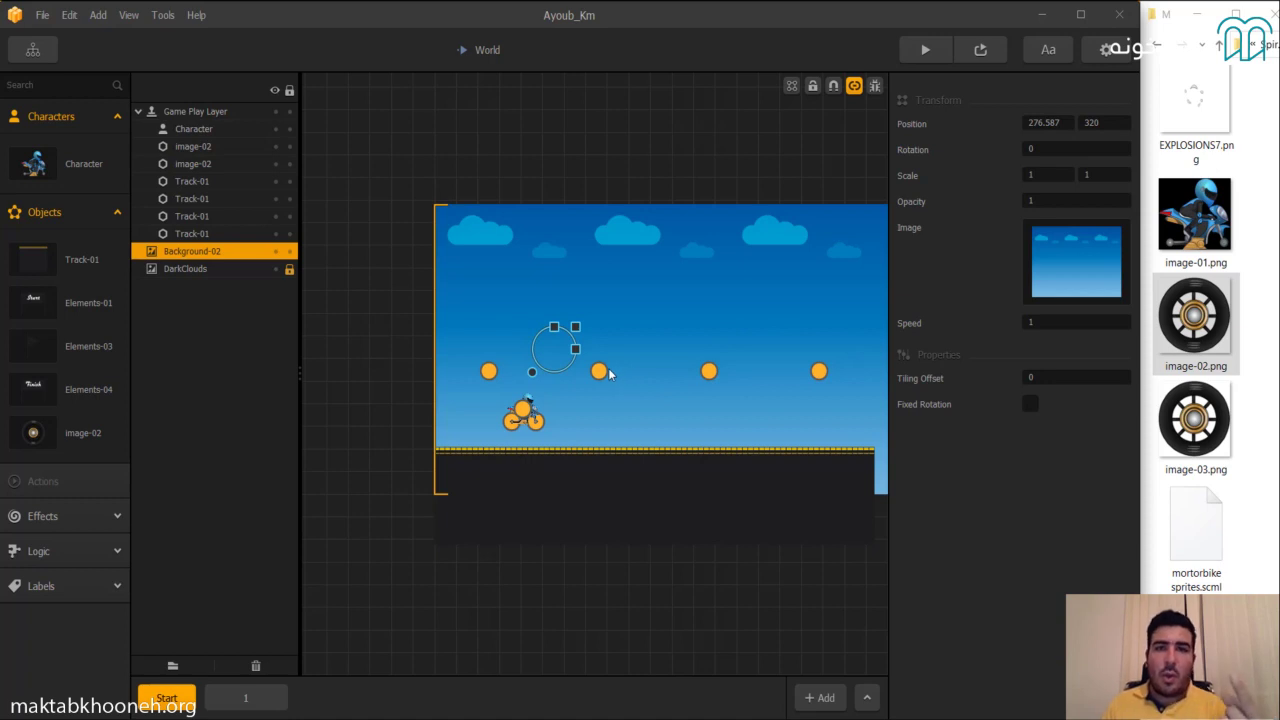
{"action": "scroll", "coordinate": [580, 425], "scroll_direction": "up", "scroll_amount": 10}
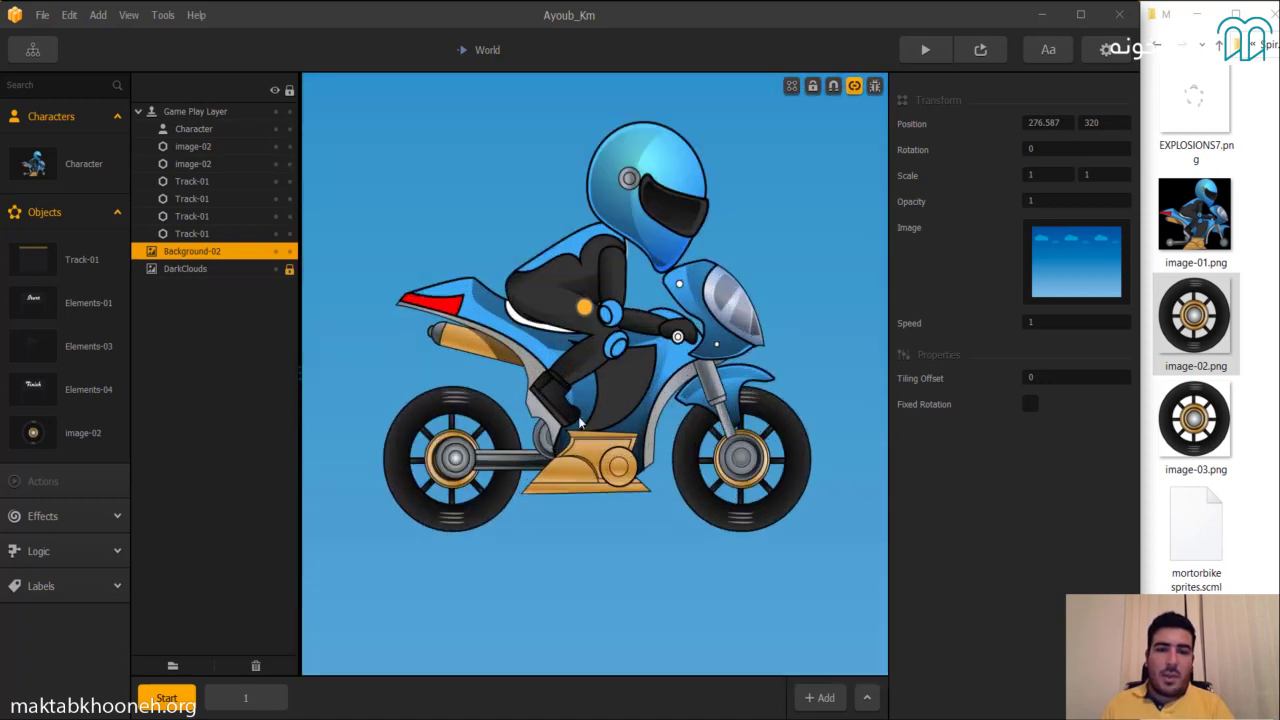
{"action": "left_click_drag", "start_coordinate": [586, 312], "coordinate": [461, 458]}
{"action": "left_click_drag", "start_coordinate": [591, 327], "coordinate": [743, 460]}
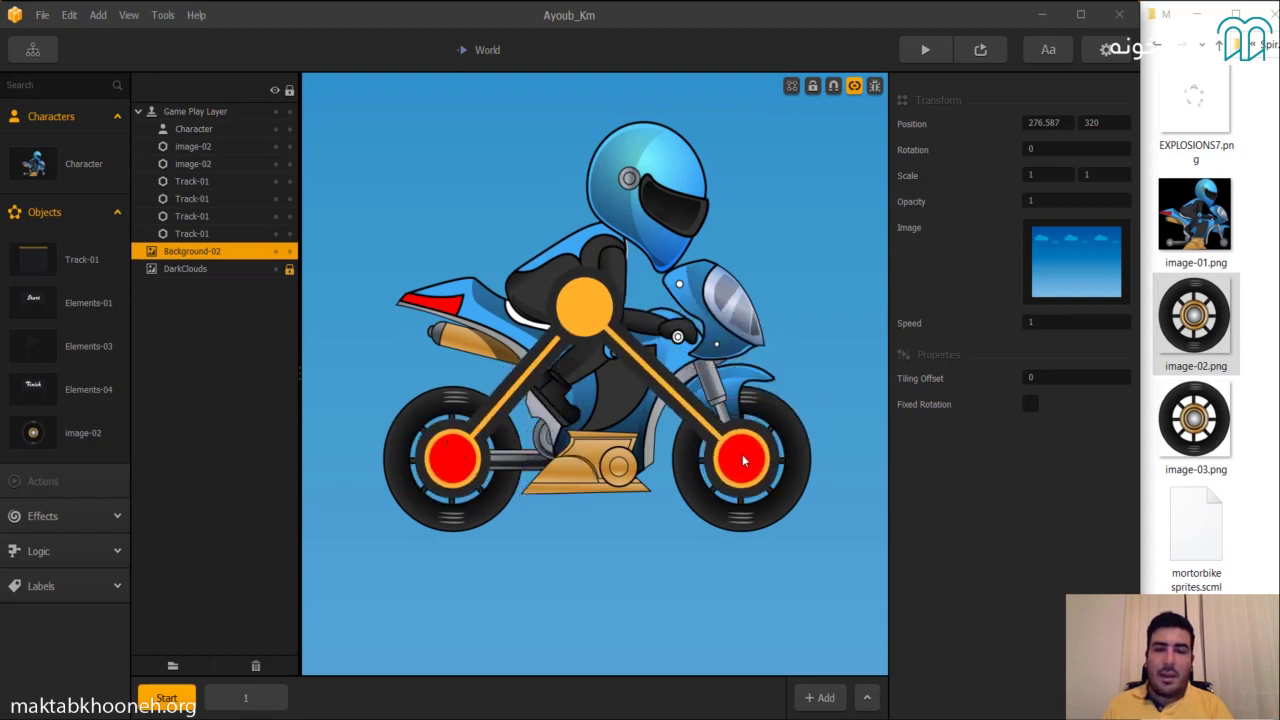
Set the rear wheel joint's Speed to 50 and enable Button Activated for it.
{"action": "left_click", "coordinate": [652, 197]}
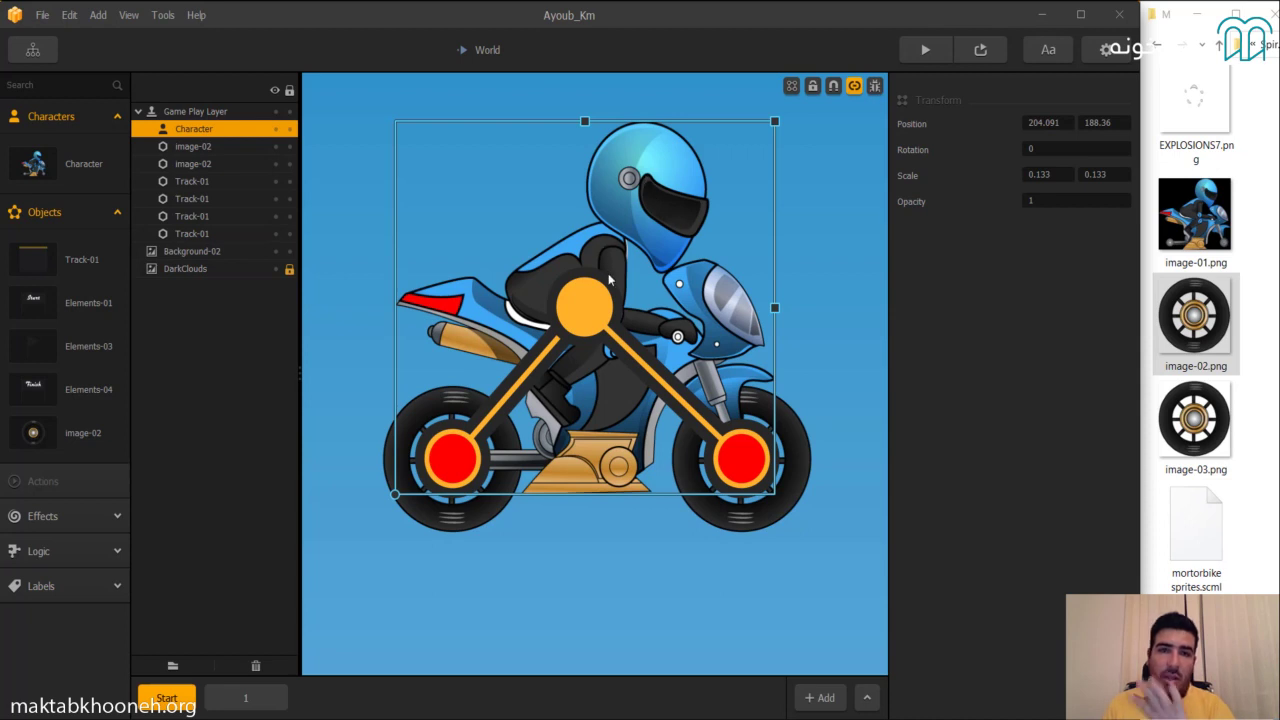
{"action": "left_click", "coordinate": [472, 529]}
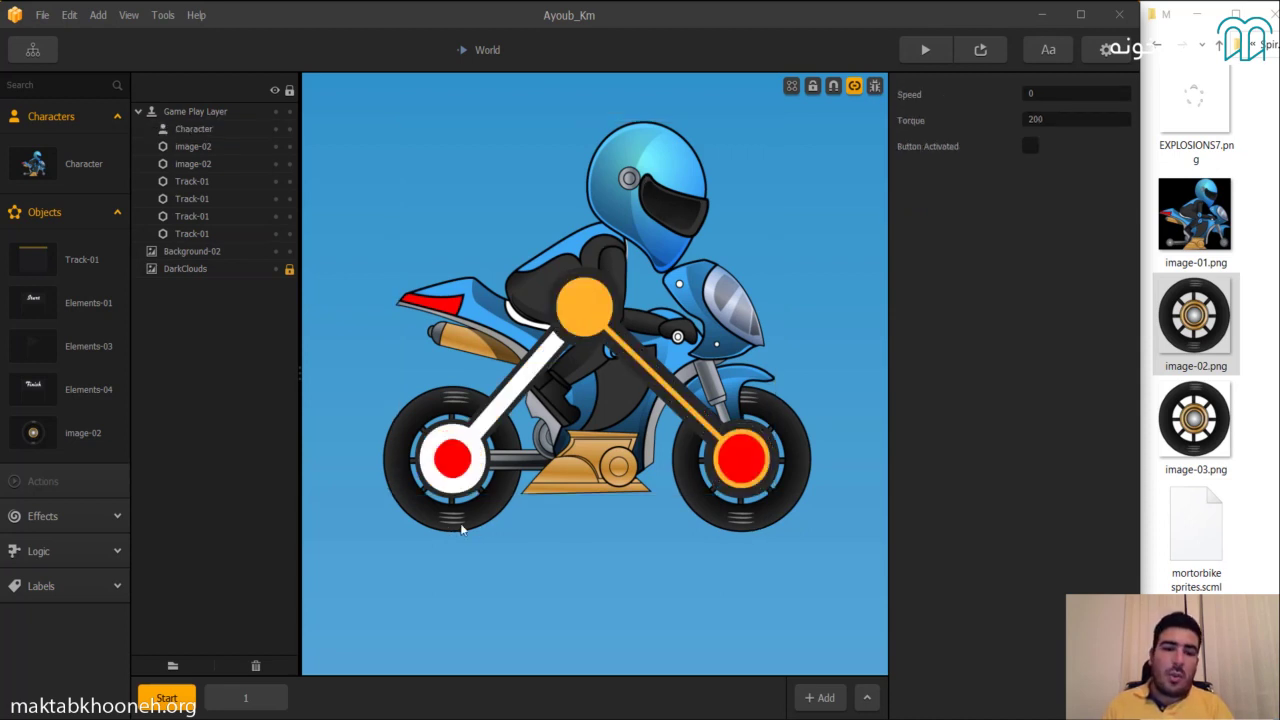
{"action": "left_click", "coordinate": [630, 210]}
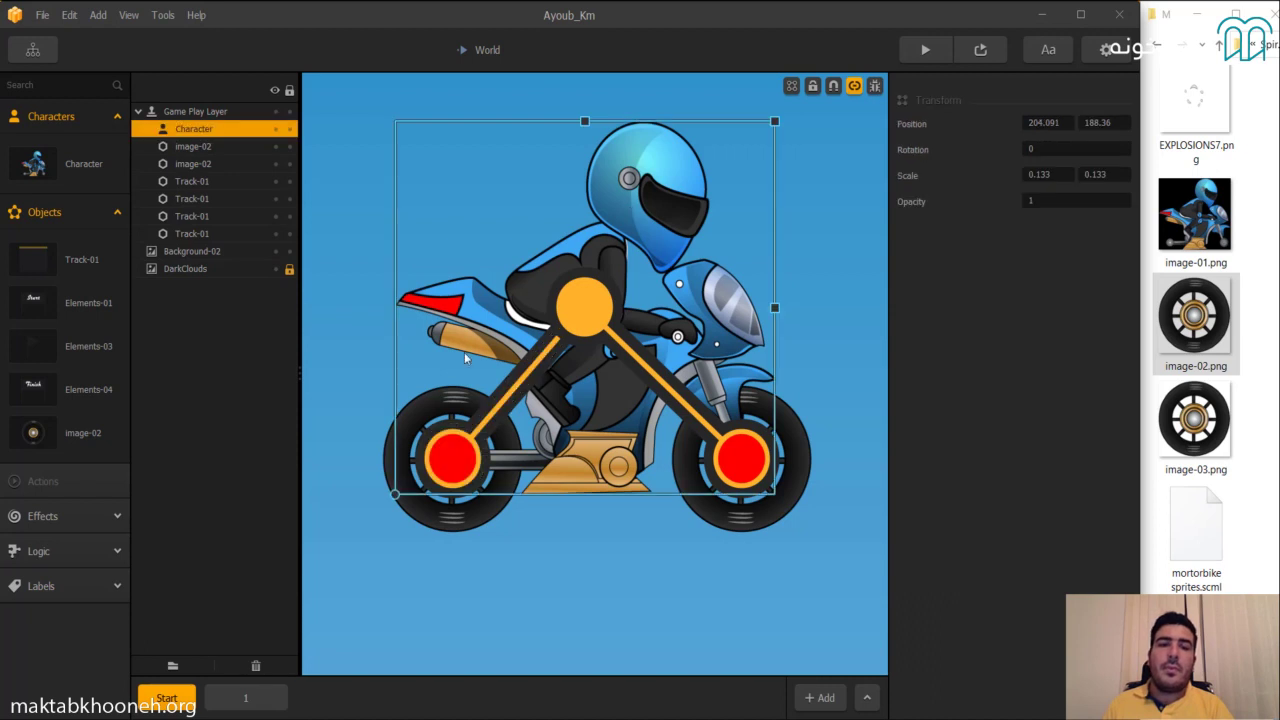
{"action": "left_click", "coordinate": [436, 531]}
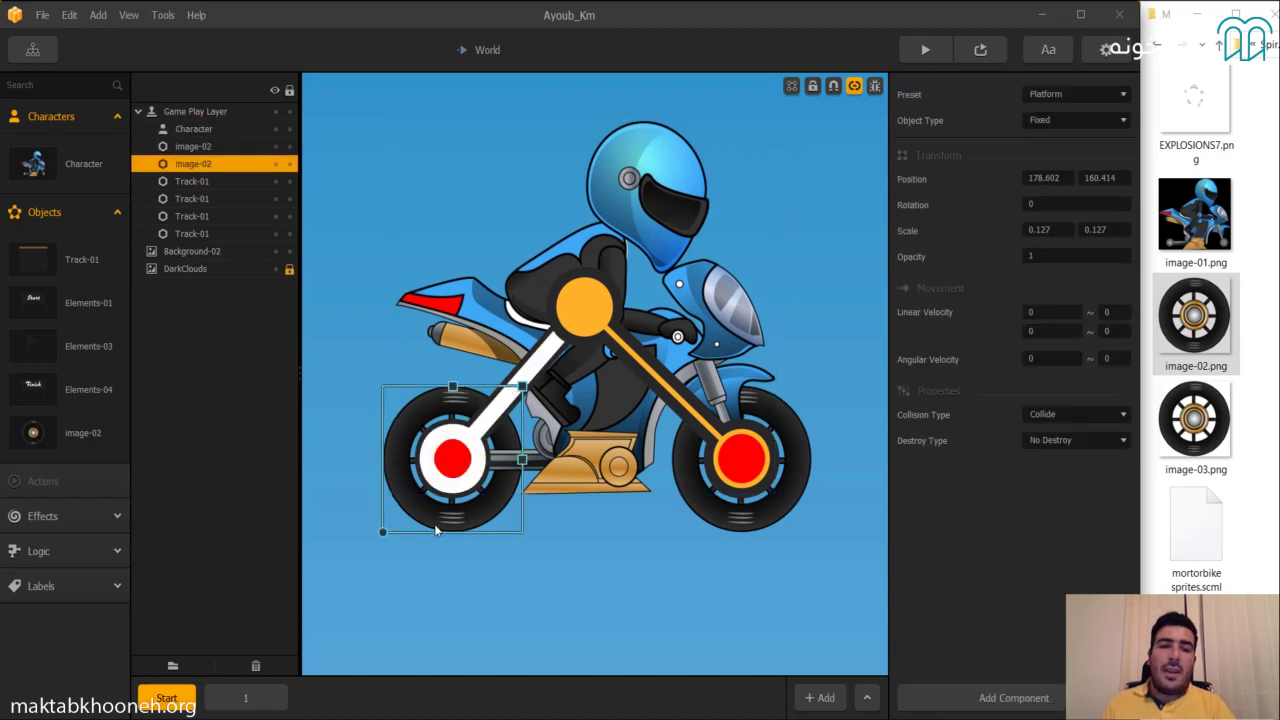
{"action": "left_click", "coordinate": [524, 385]}
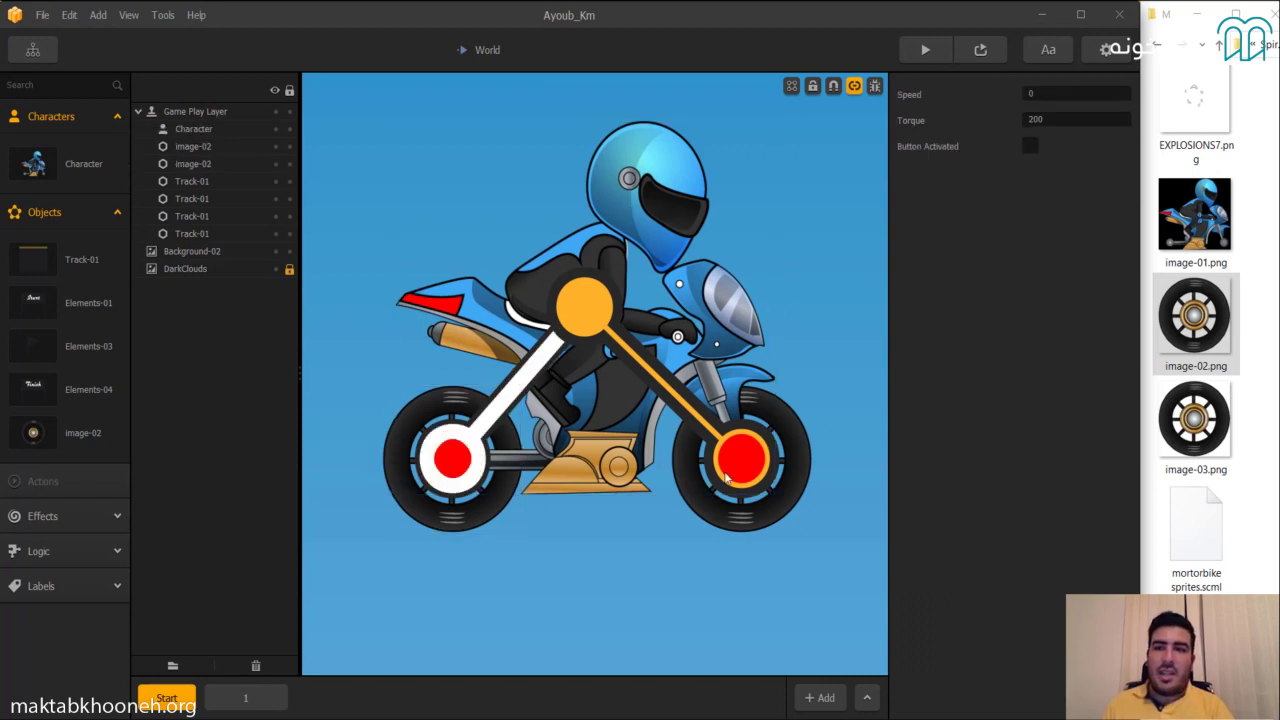
{"action": "type", "text": "50"}
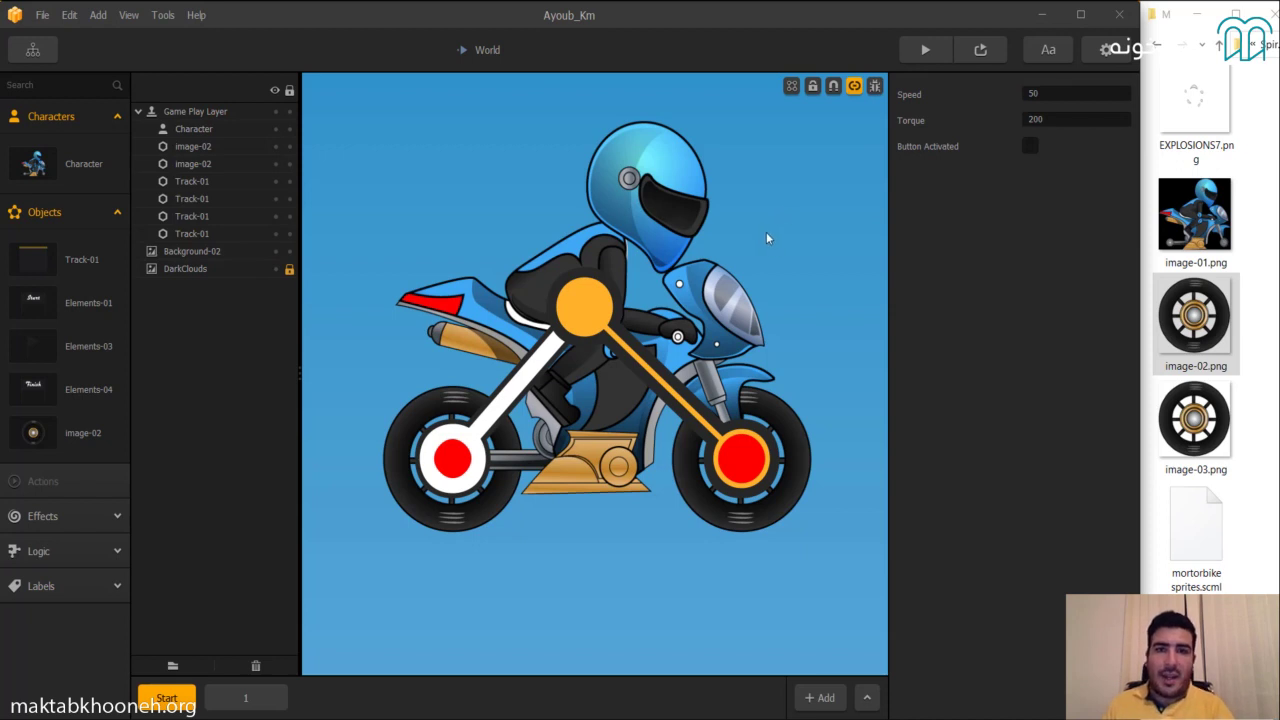
{"action": "scroll", "coordinate": [766, 233], "scroll_direction": "down", "scroll_amount": 3}
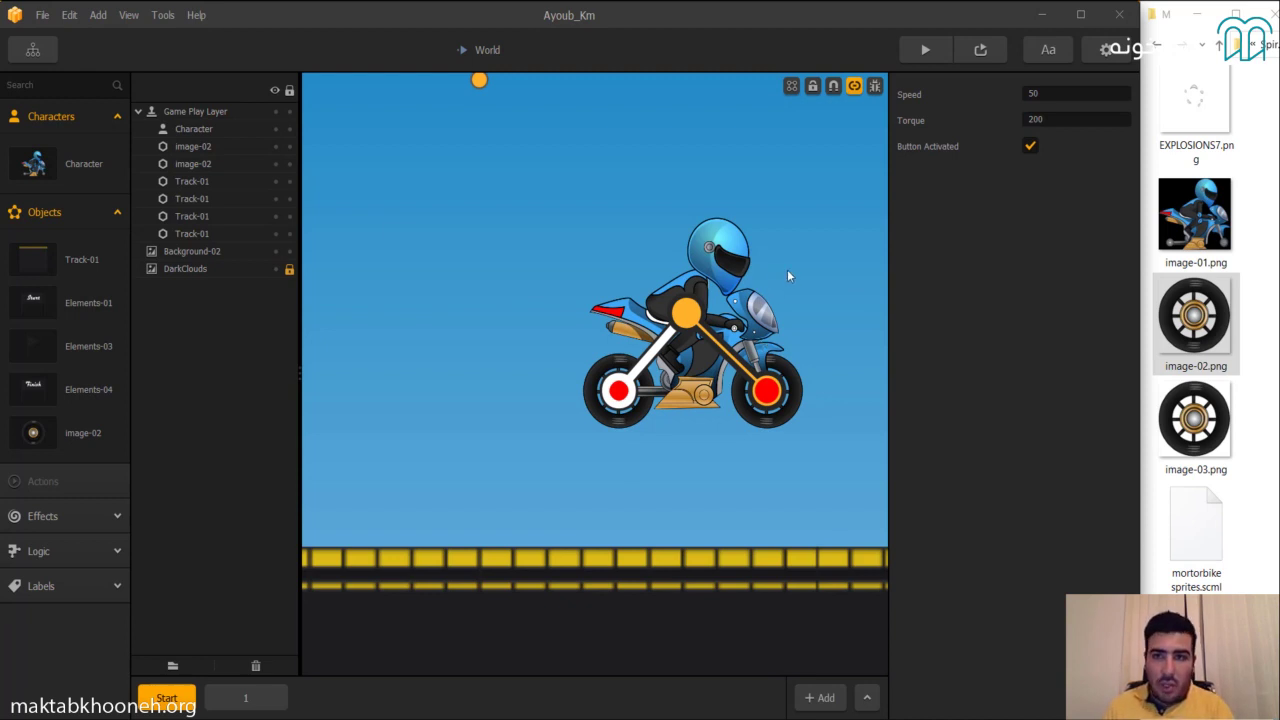
Set the front wheel joint's Speed to 50 and enable Button Activated for it.
{"action": "left_click", "coordinate": [762, 384]}
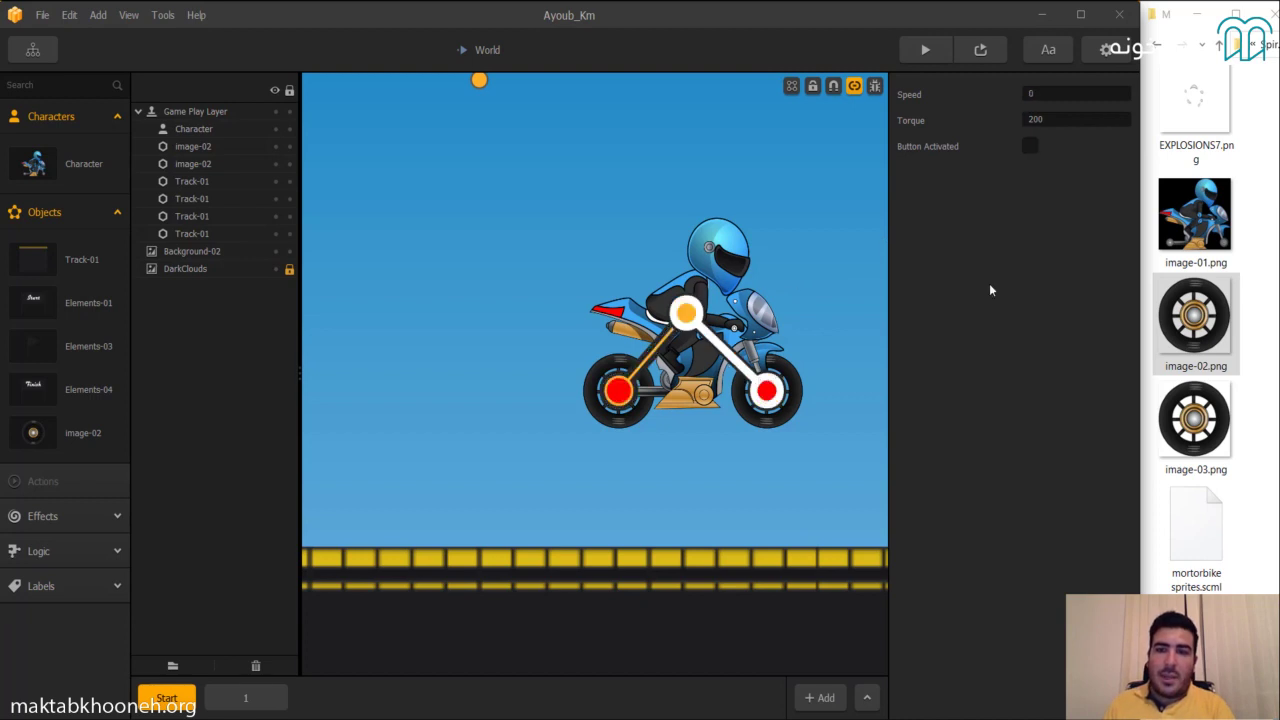
{"action": "left_click", "coordinate": [976, 94]}
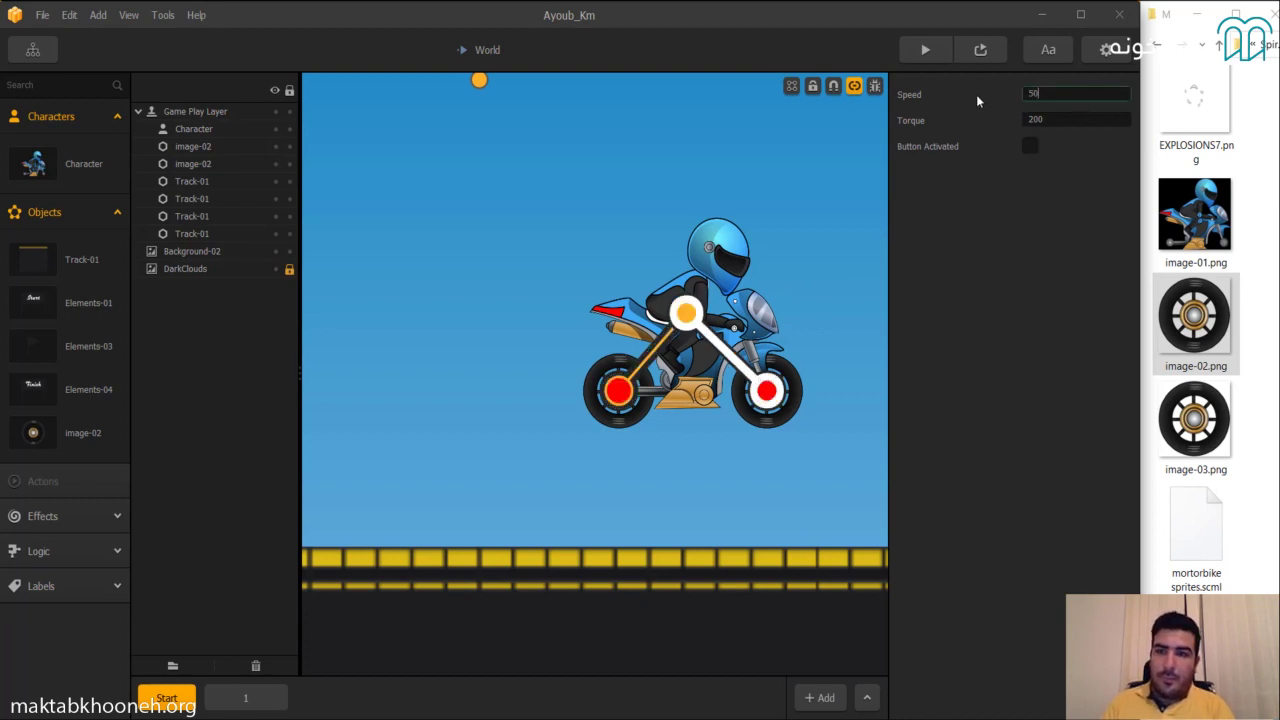
{"action": "left_click", "coordinate": [1029, 146]}
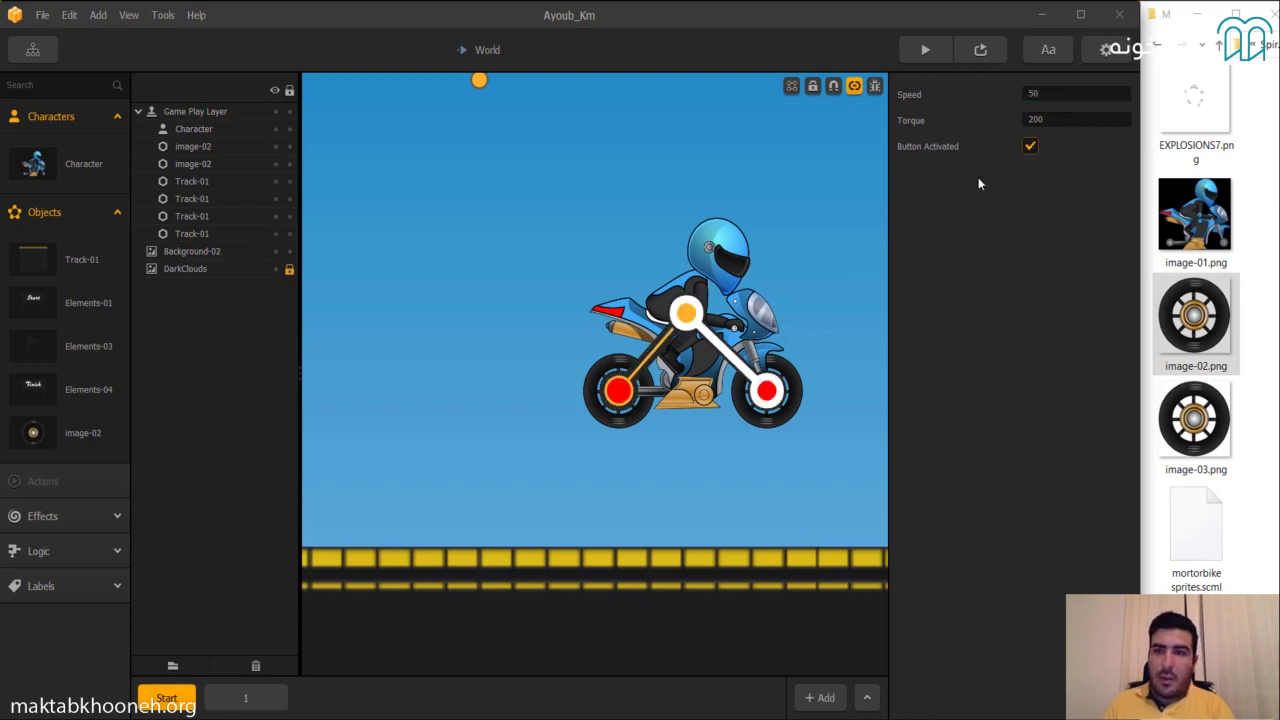
Select both wheel joints together and review their Speed, Torque and Button Activated settings.
{"action": "left_click", "coordinate": [620, 389]}
{"action": "left_click", "coordinate": [657, 350]}
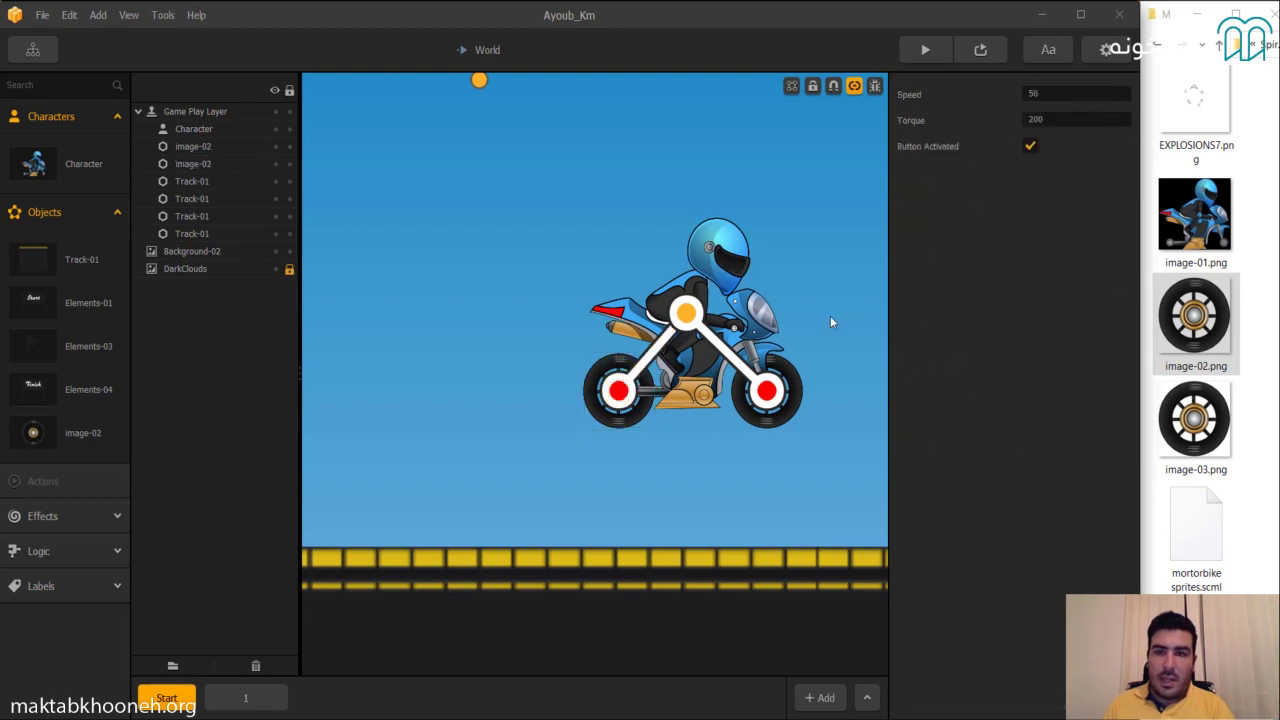
{"action": "scroll", "coordinate": [682, 419], "scroll_direction": "down", "scroll_amount": 3}
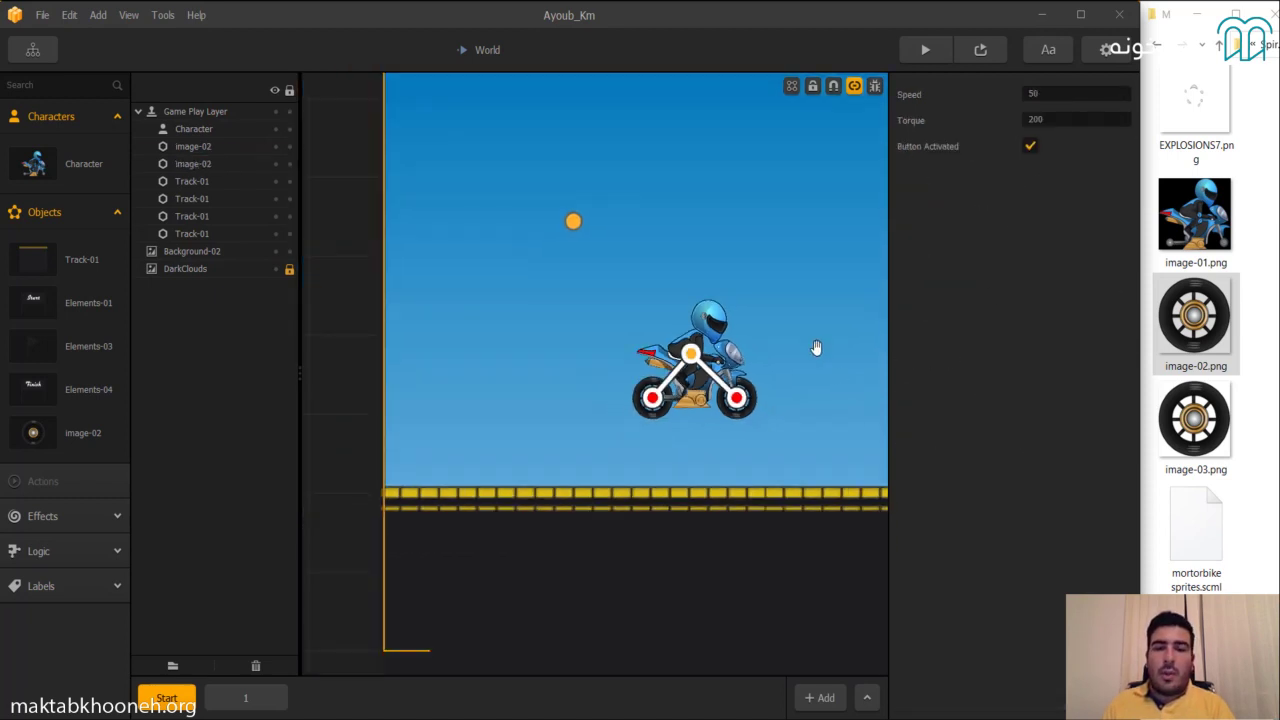
{"action": "left_click_drag", "start_coordinate": [693, 333], "coordinate": [674, 360]}
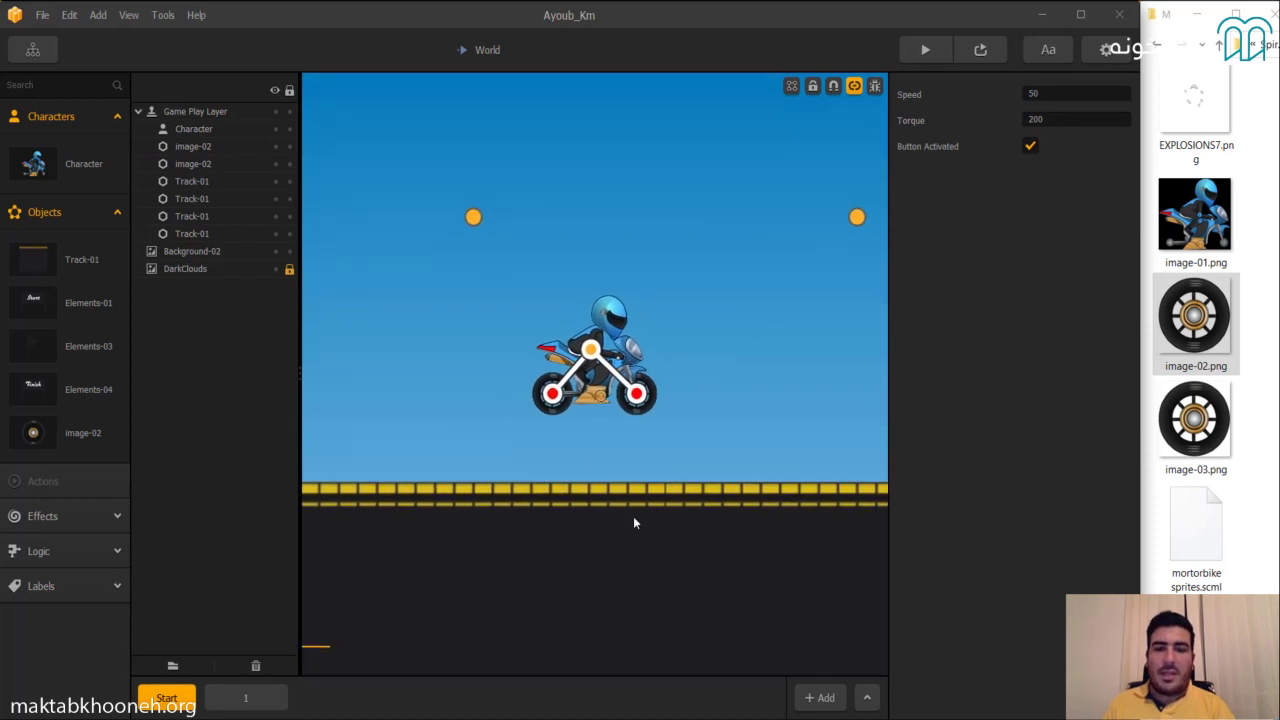